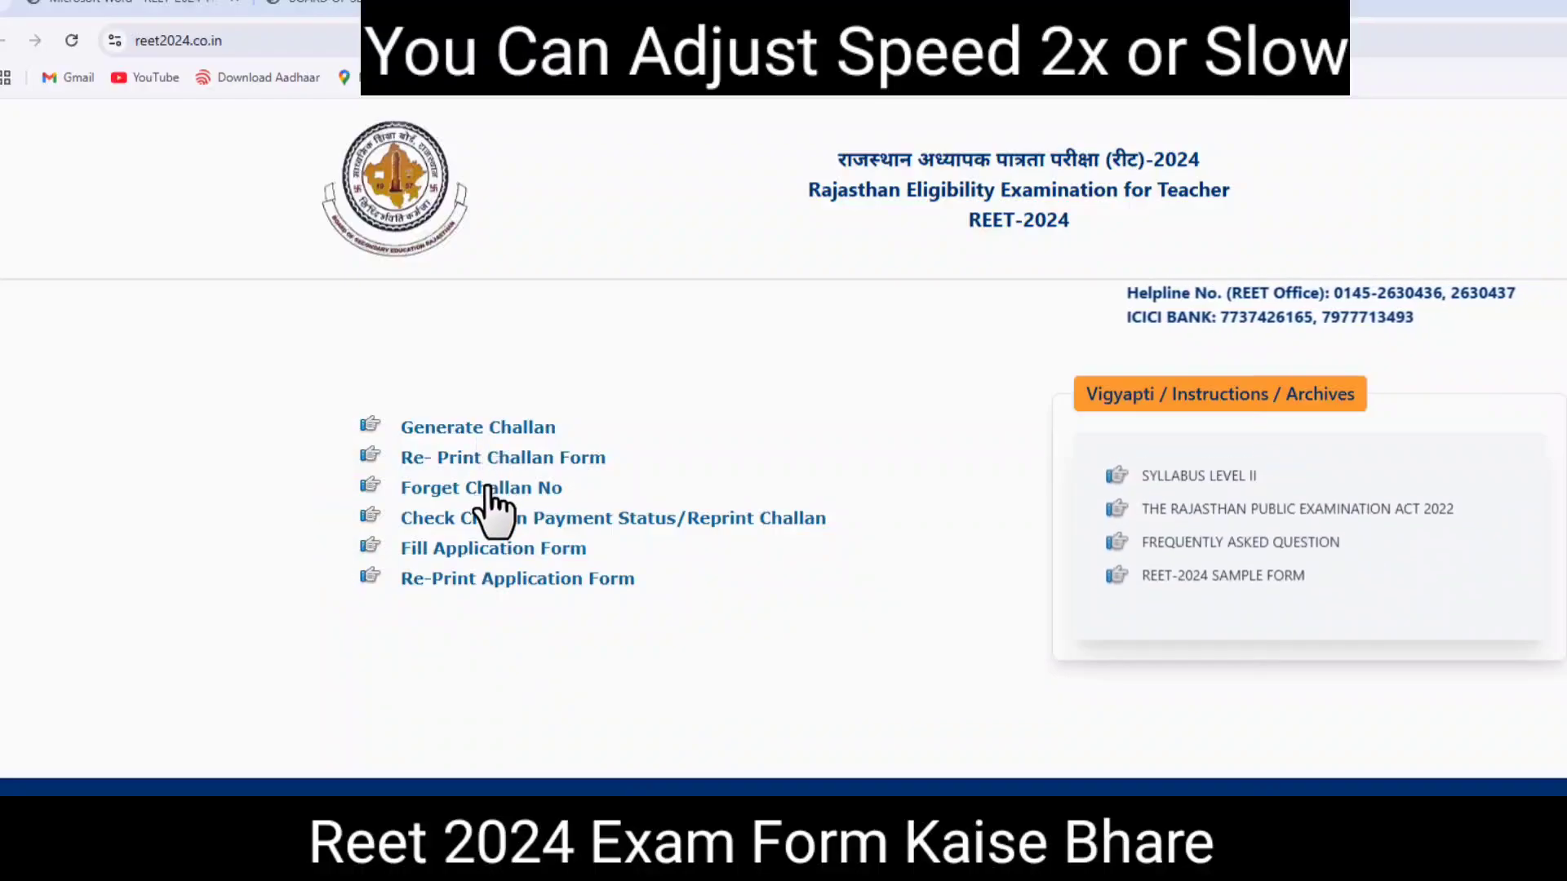
Step: Start a new Level II fee challan and confirm having the Level II qualifications
left_click(501, 431)
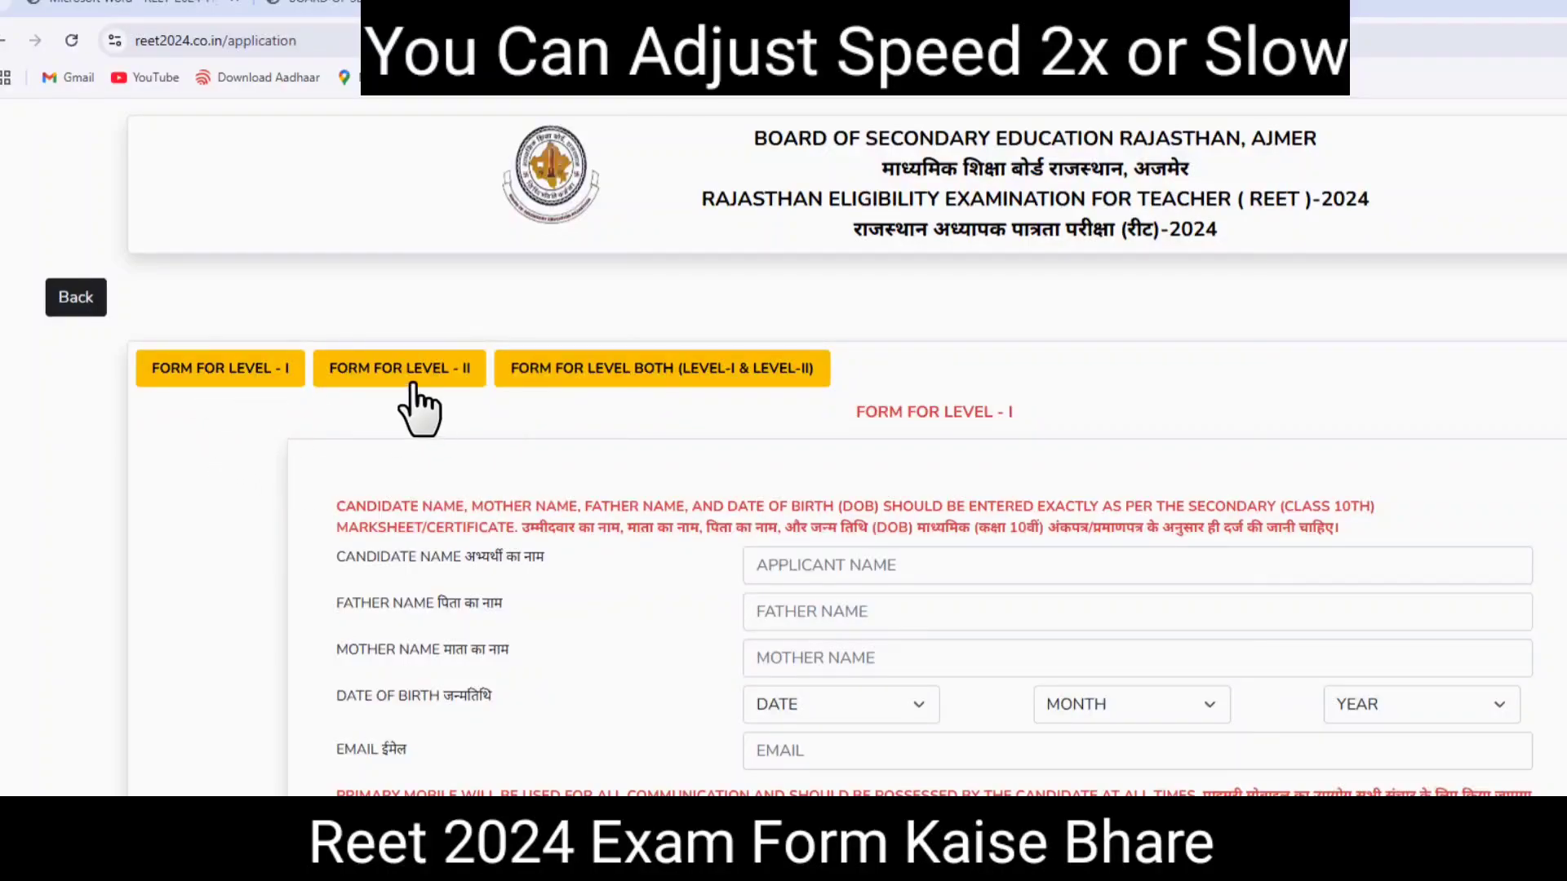
left_click(361, 373)
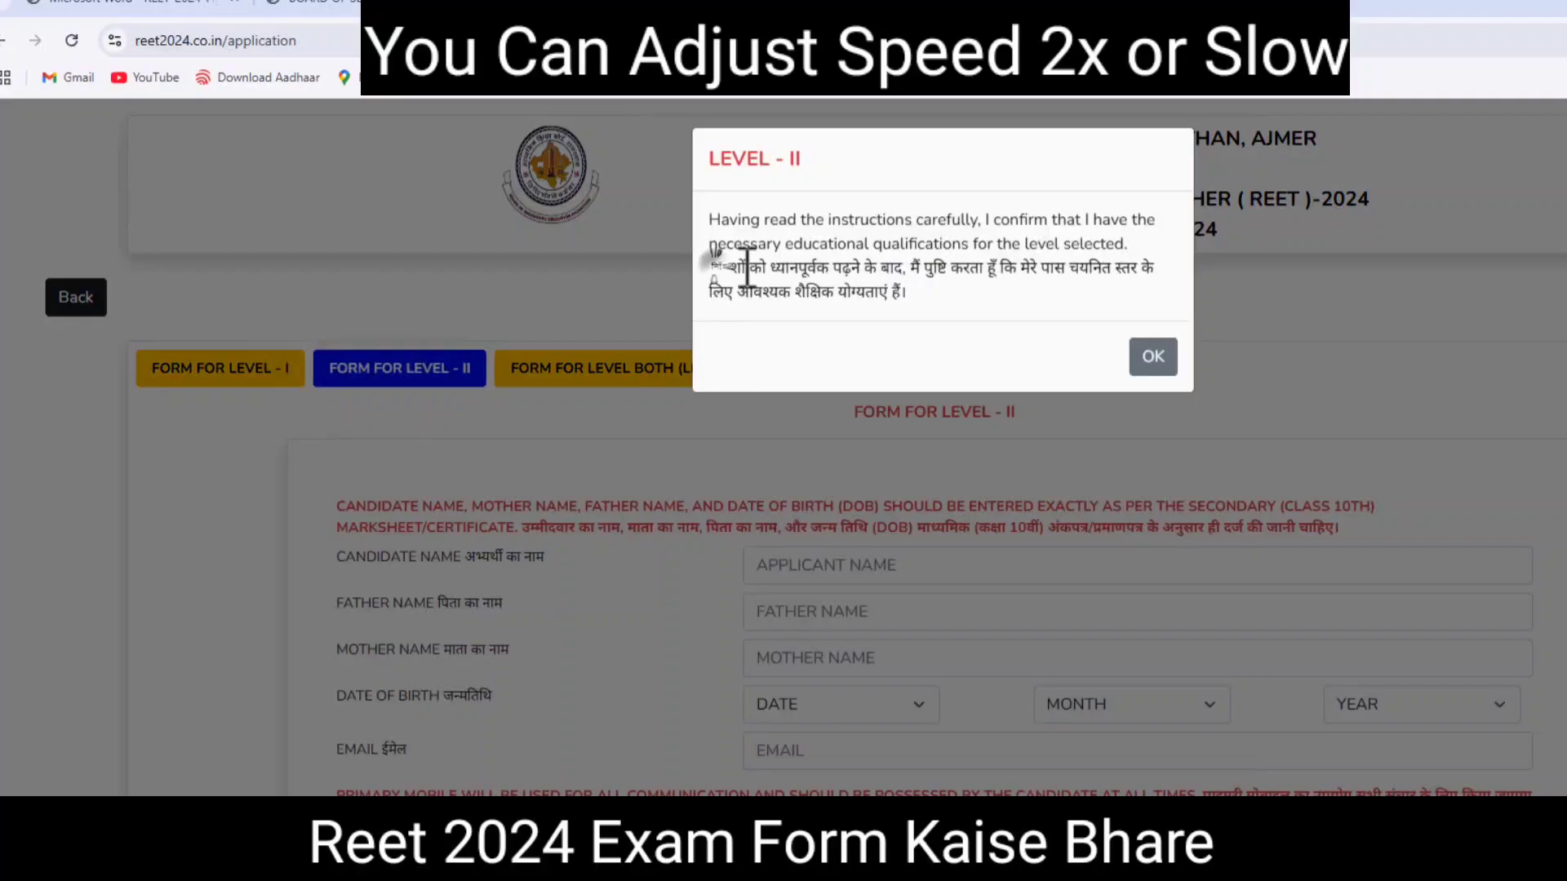
left_click(1153, 359)
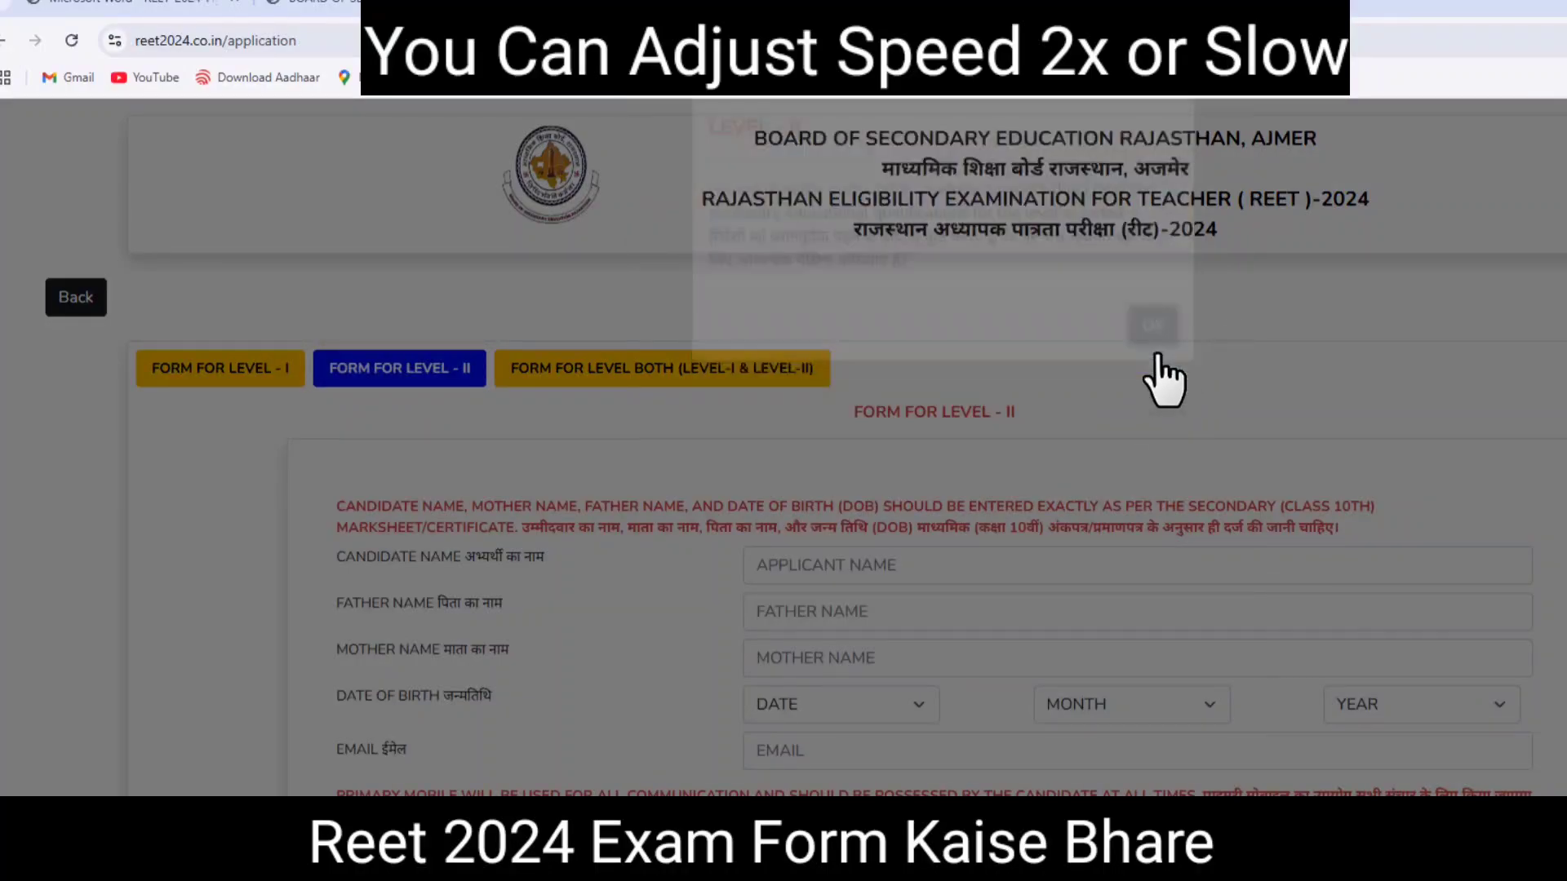
scroll(1152, 439, "down", 3)
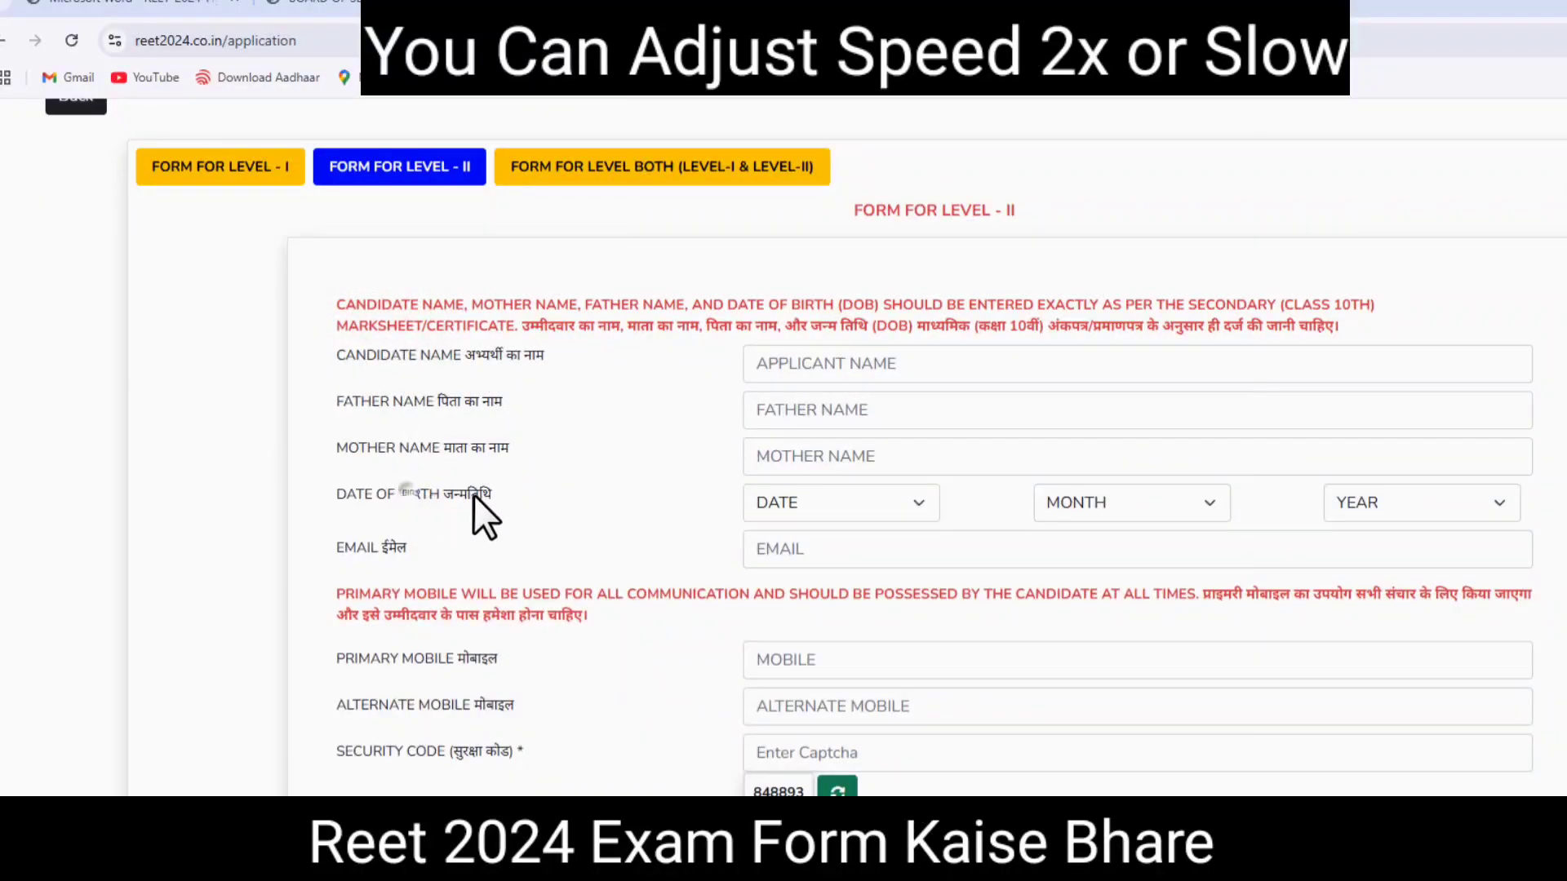
left_click(349, 544)
left_click(341, 764)
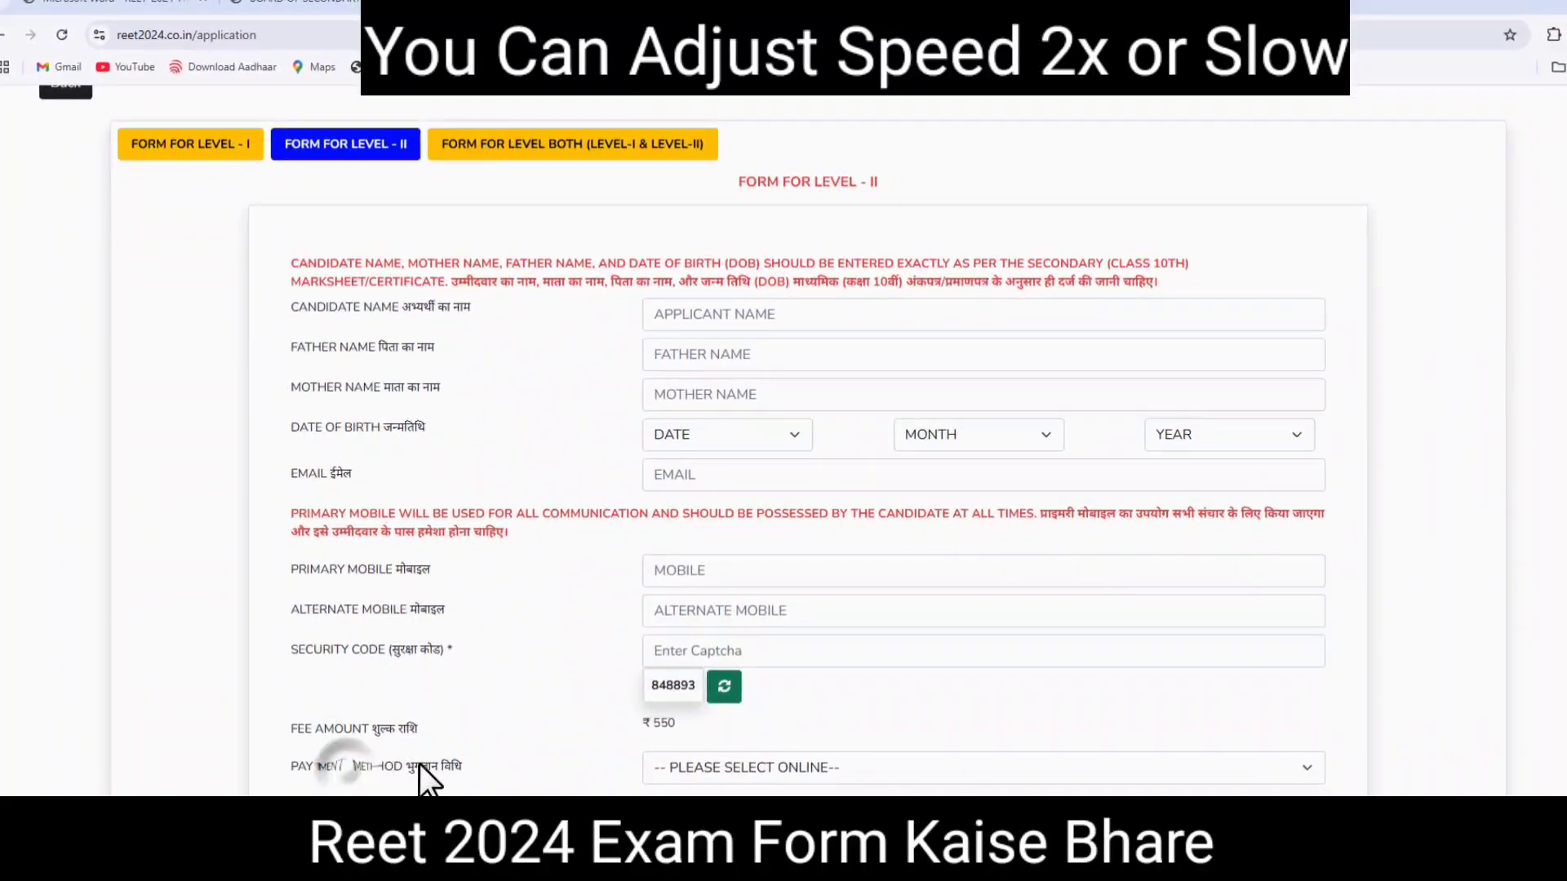
Step: Set the payment method to ONLINE with ICICI bank and submit the ₹550 challan
left_click(697, 767)
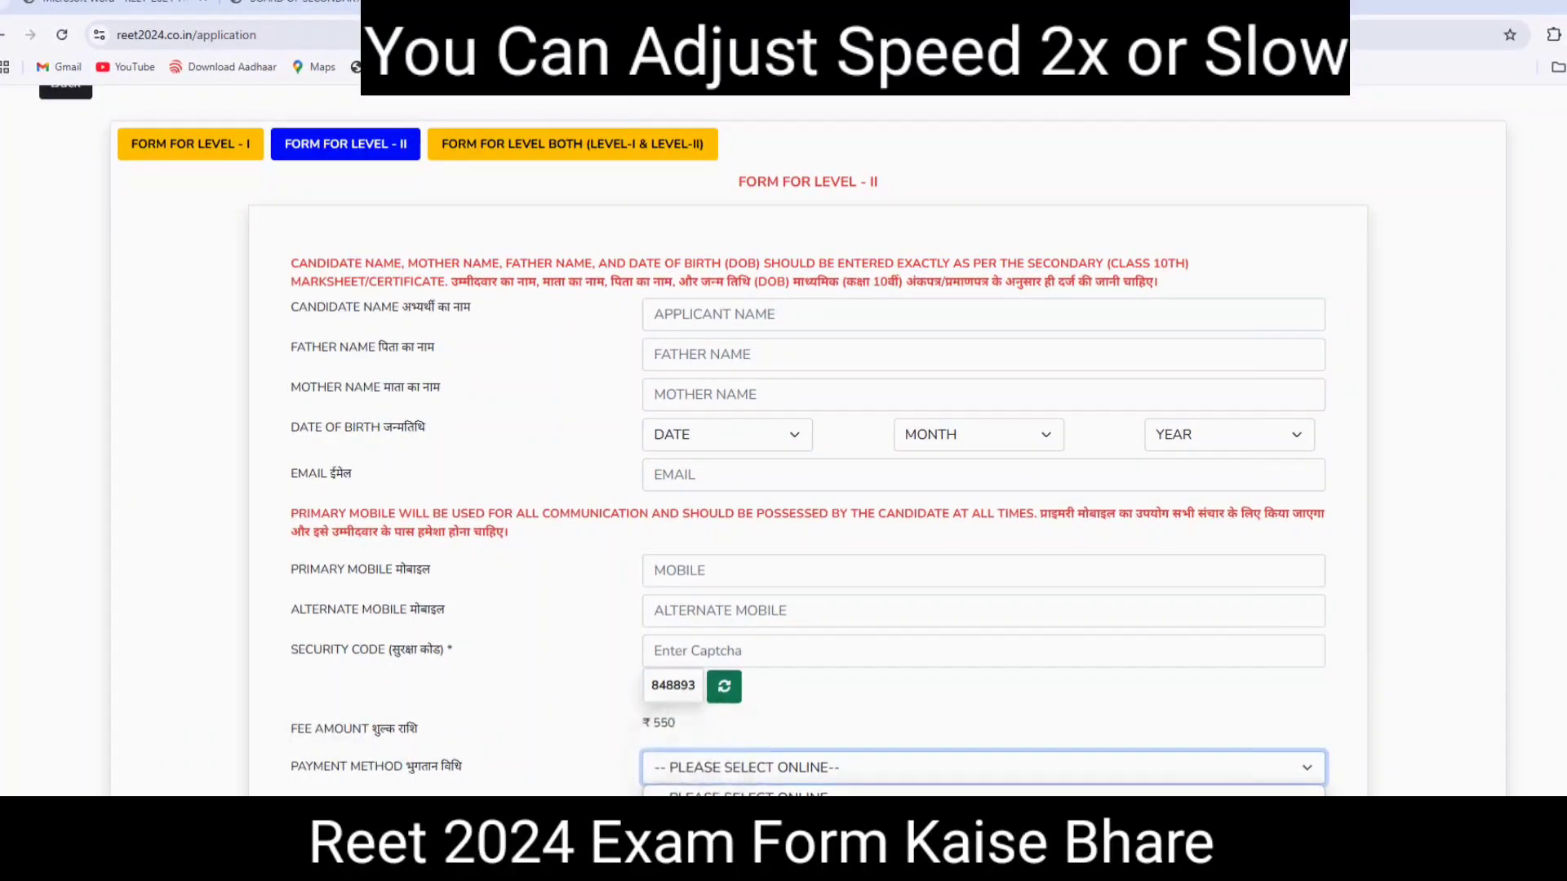
left_click(697, 816)
left_click(693, 779)
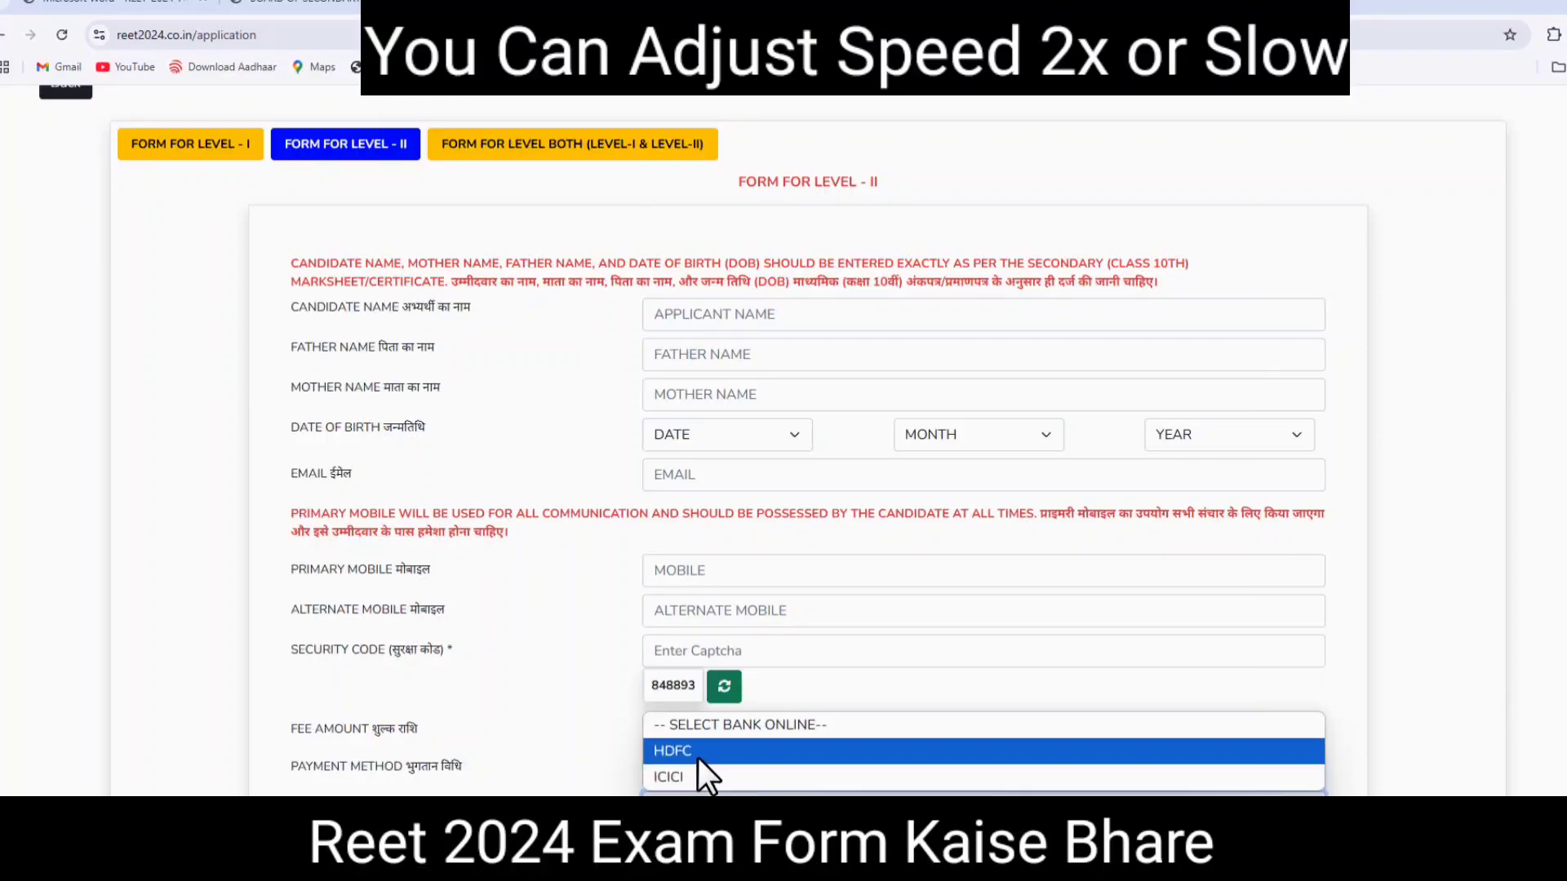
left_click(676, 779)
scroll(718, 759, "down", 1)
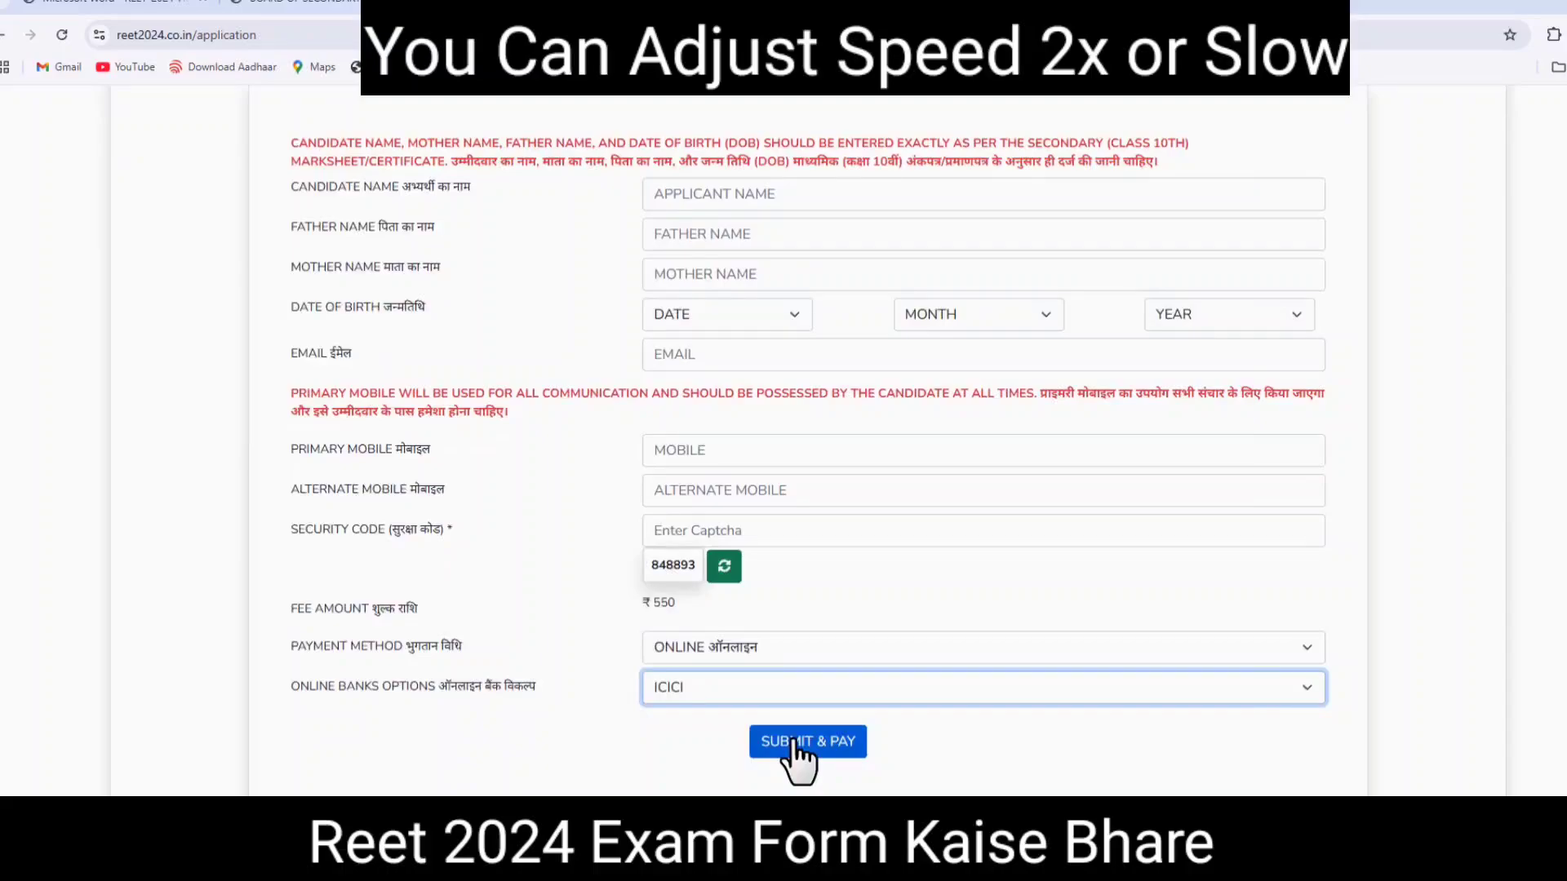
left_click(792, 739)
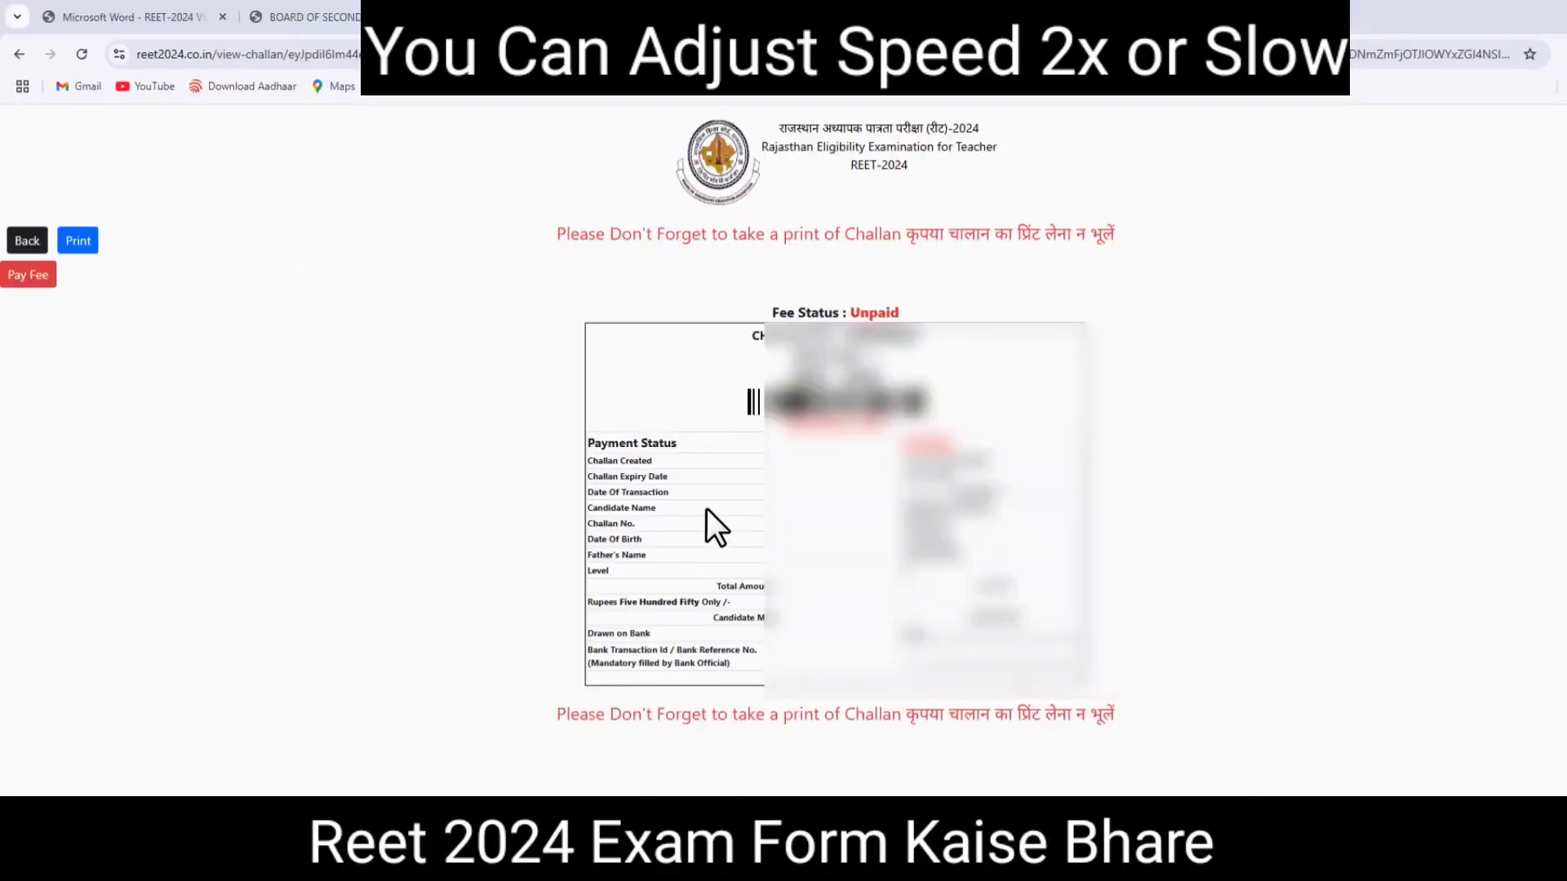
Step: Save the unpaid challan as a PDF, then proceed to the online fee payment gateway
left_click(79, 240)
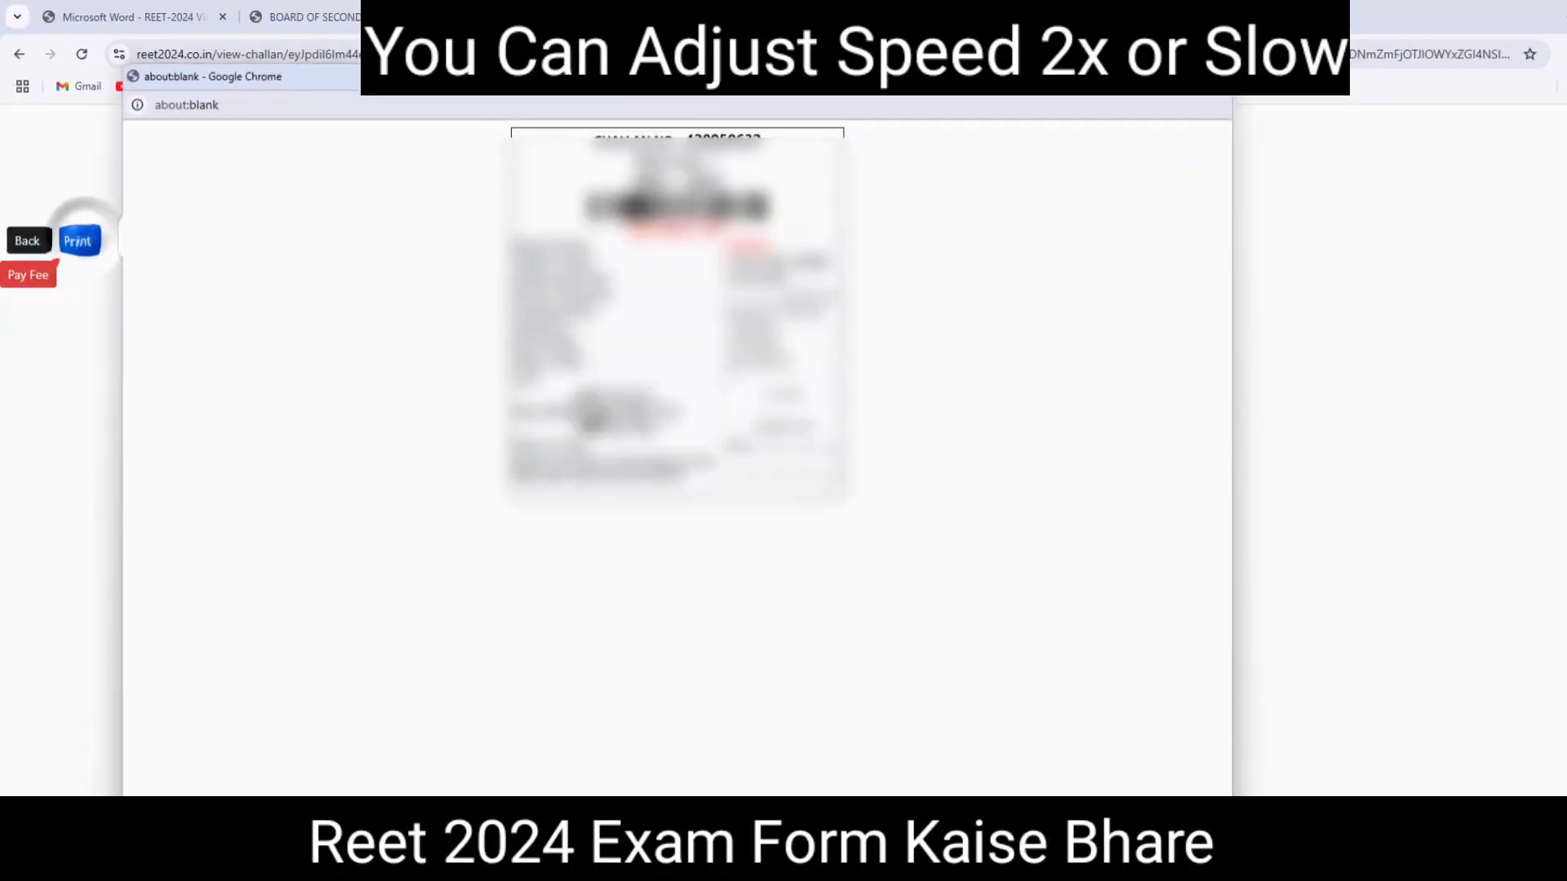
left_click(1020, 200)
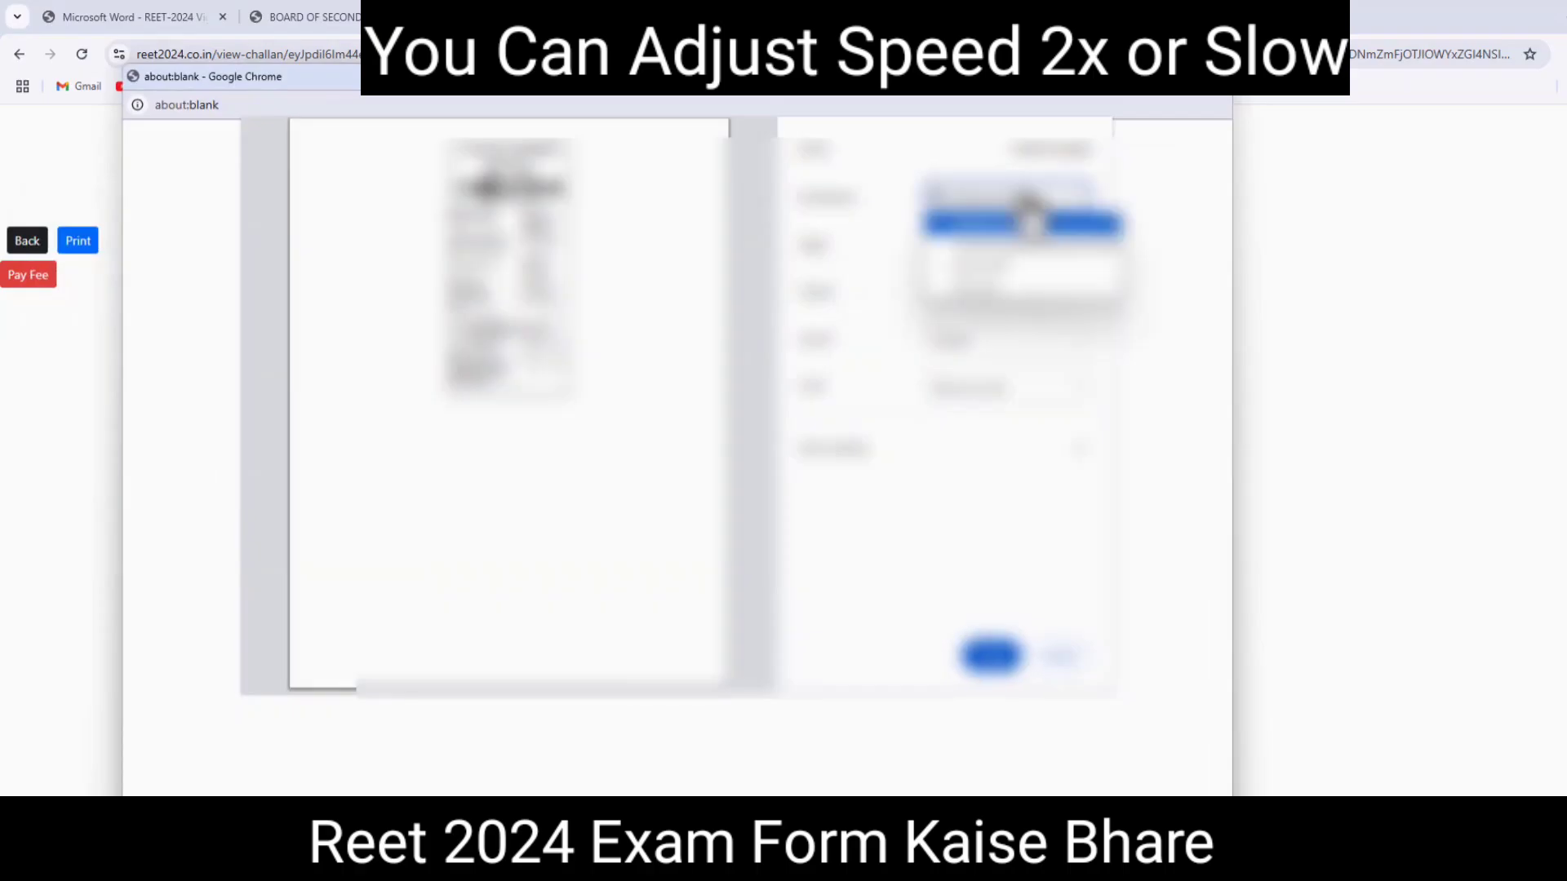
left_click(1024, 269)
left_click(992, 655)
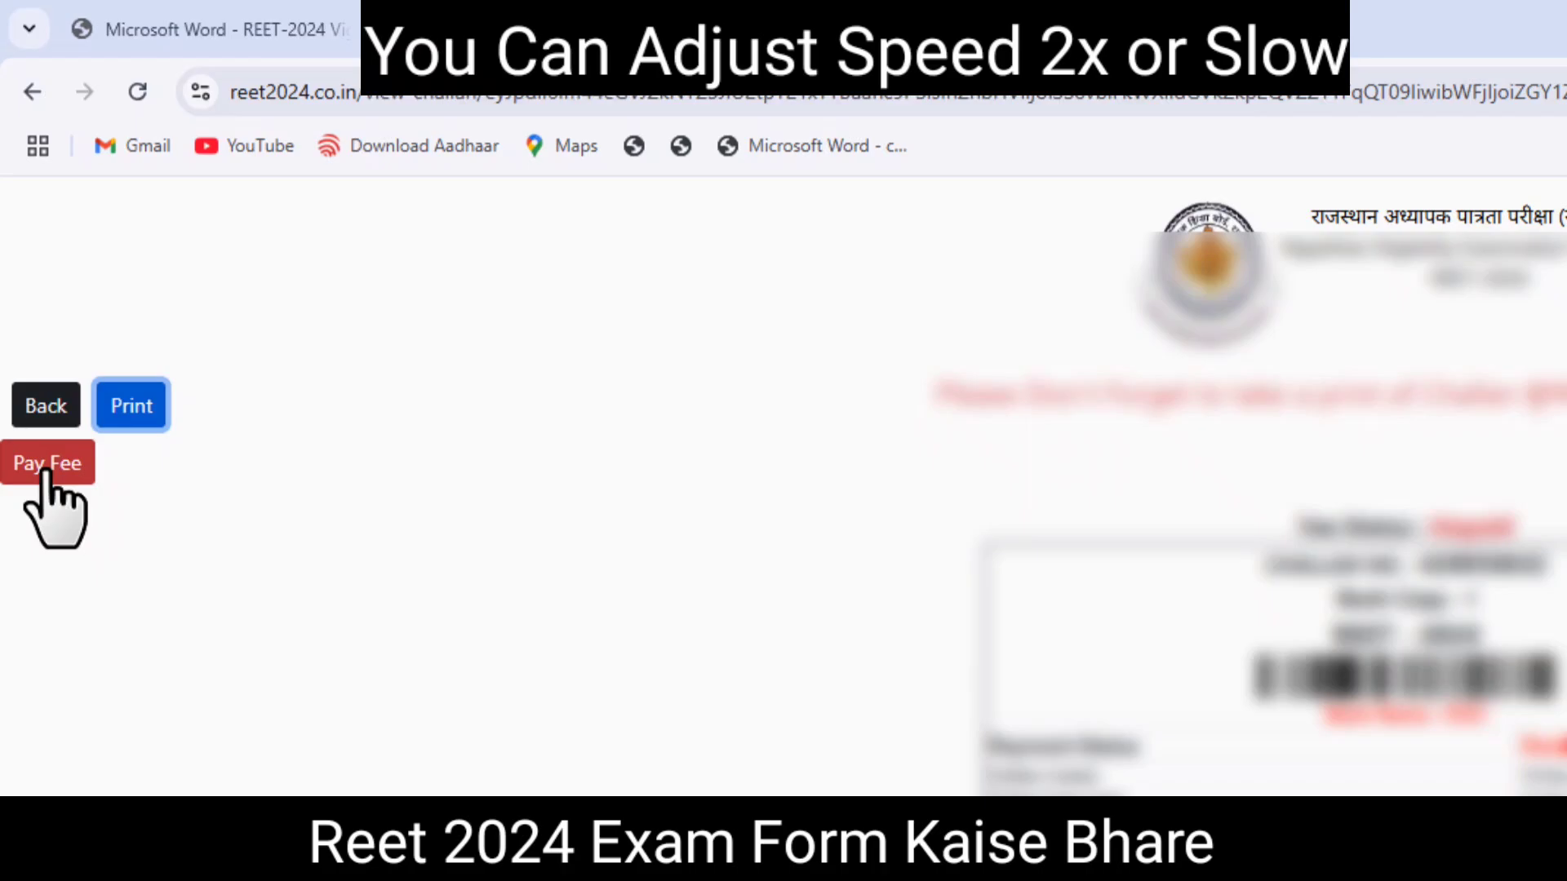
left_click(46, 473)
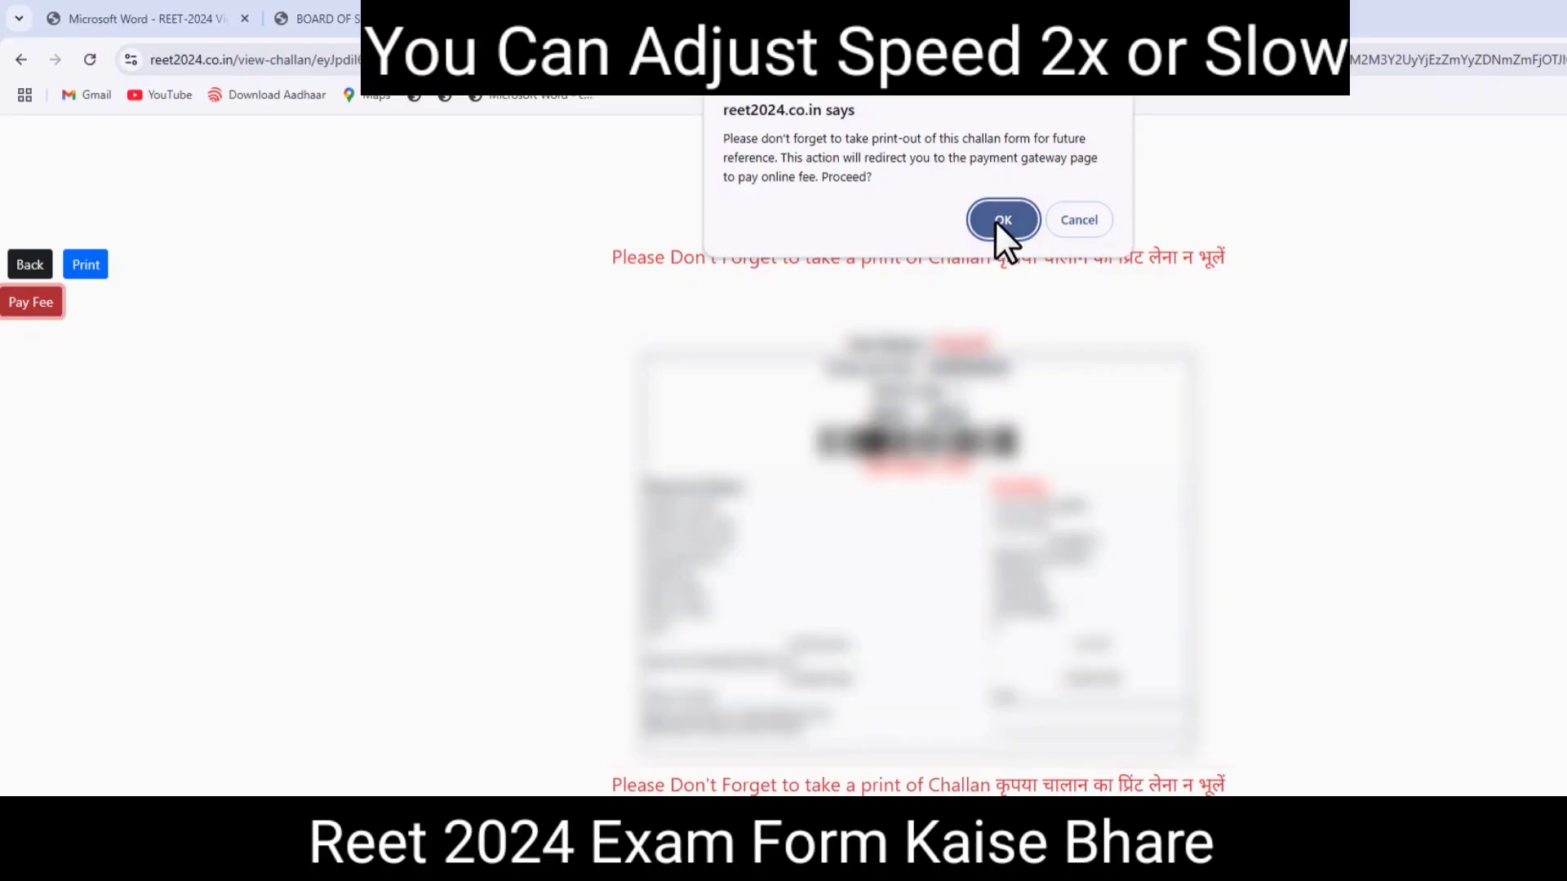
left_click(997, 220)
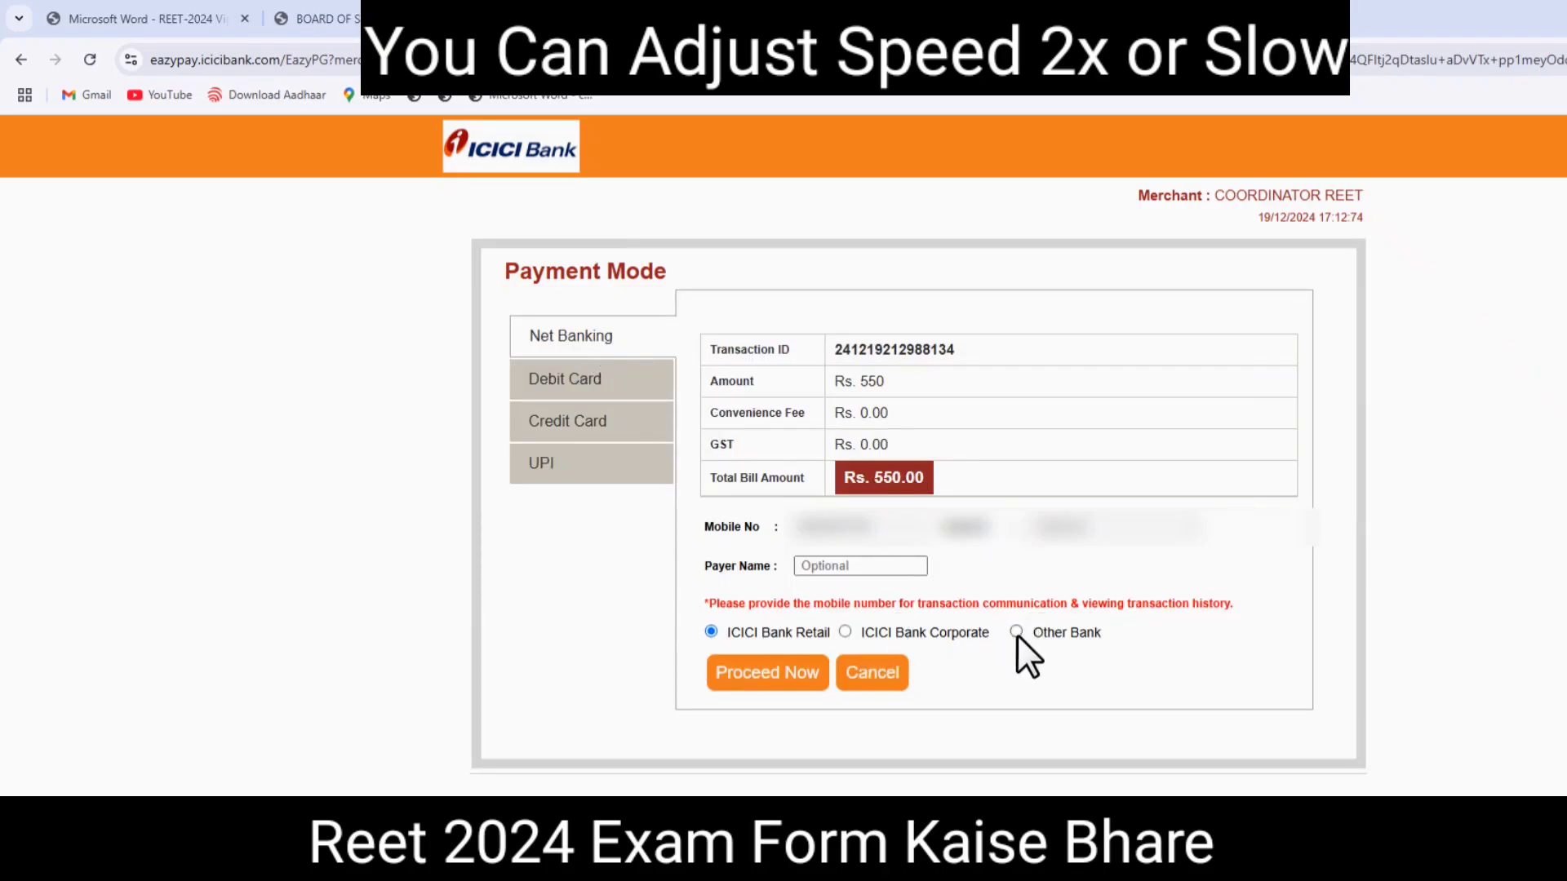
Step: After viewing the card tabs, pay the Rs. 550 fee using the UPI QR Code option
left_click(581, 383)
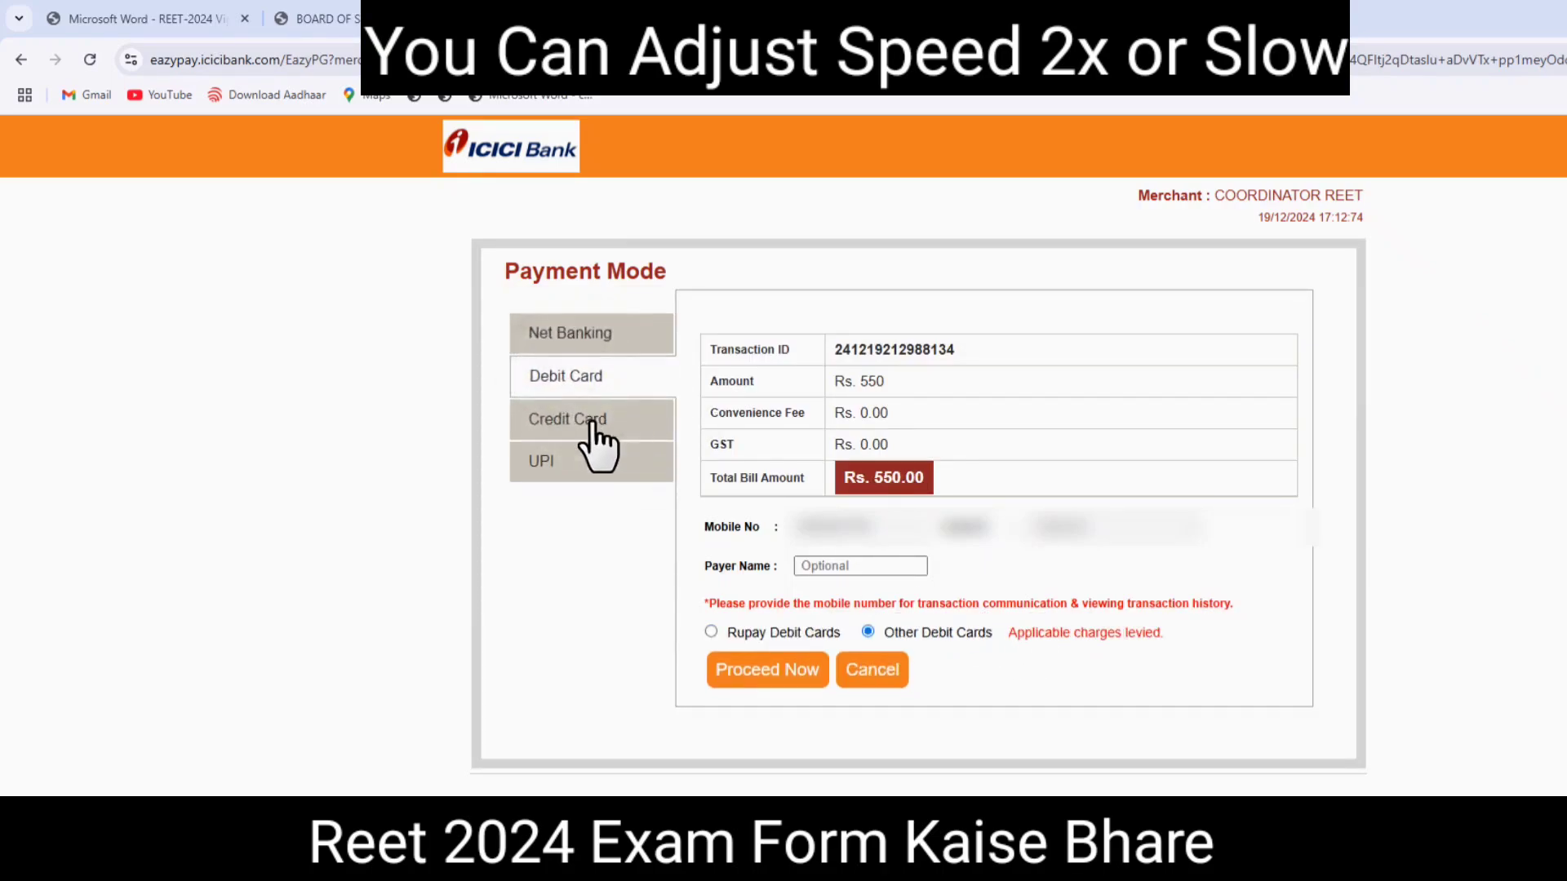
left_click(593, 422)
left_click(560, 461)
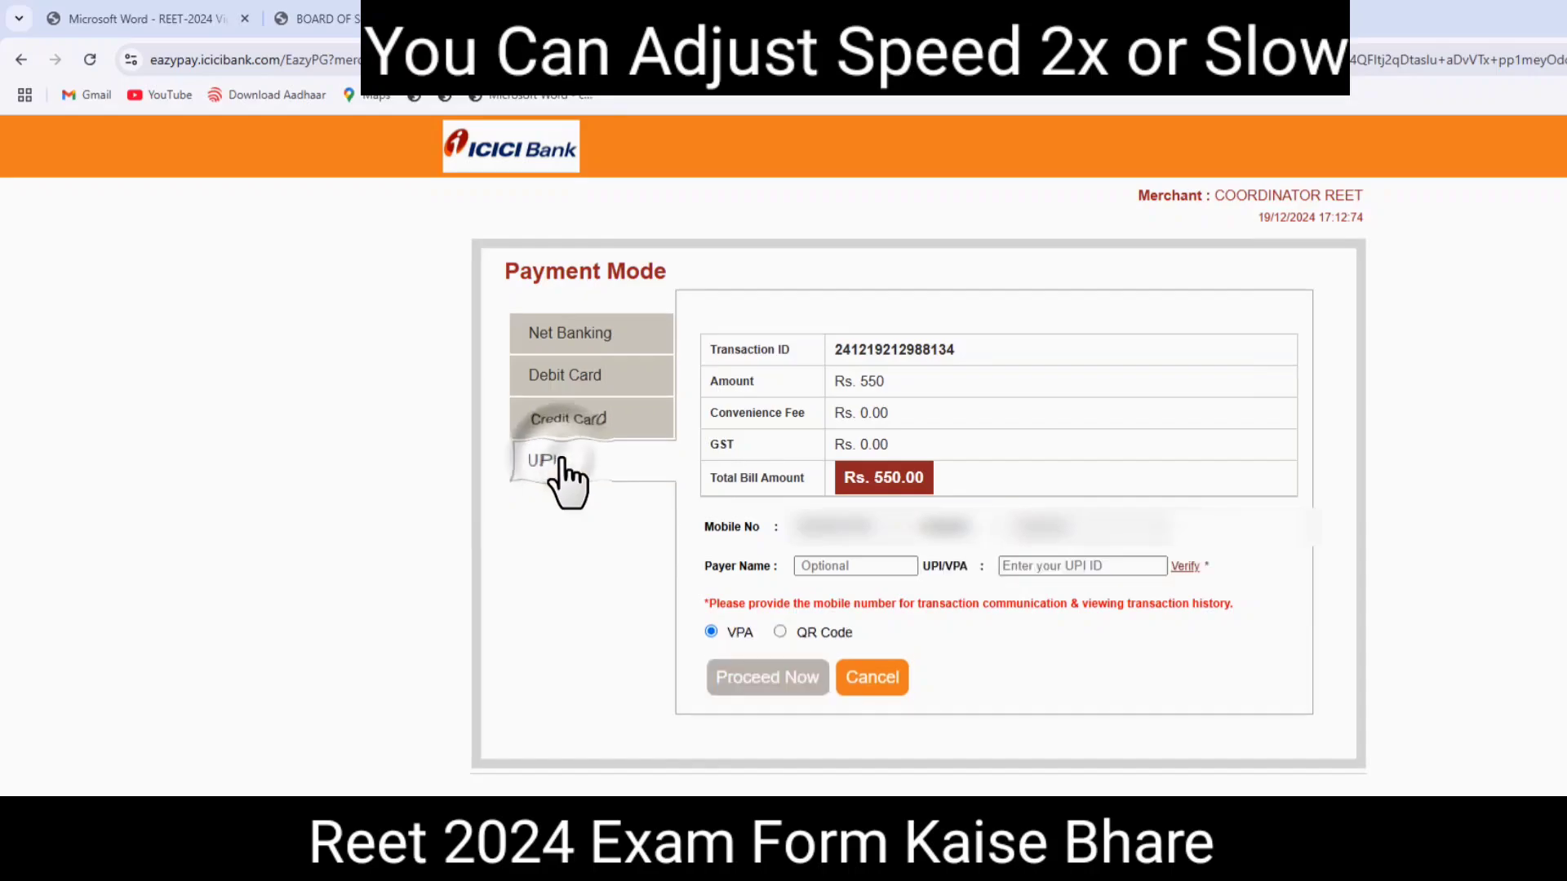
left_click(780, 630)
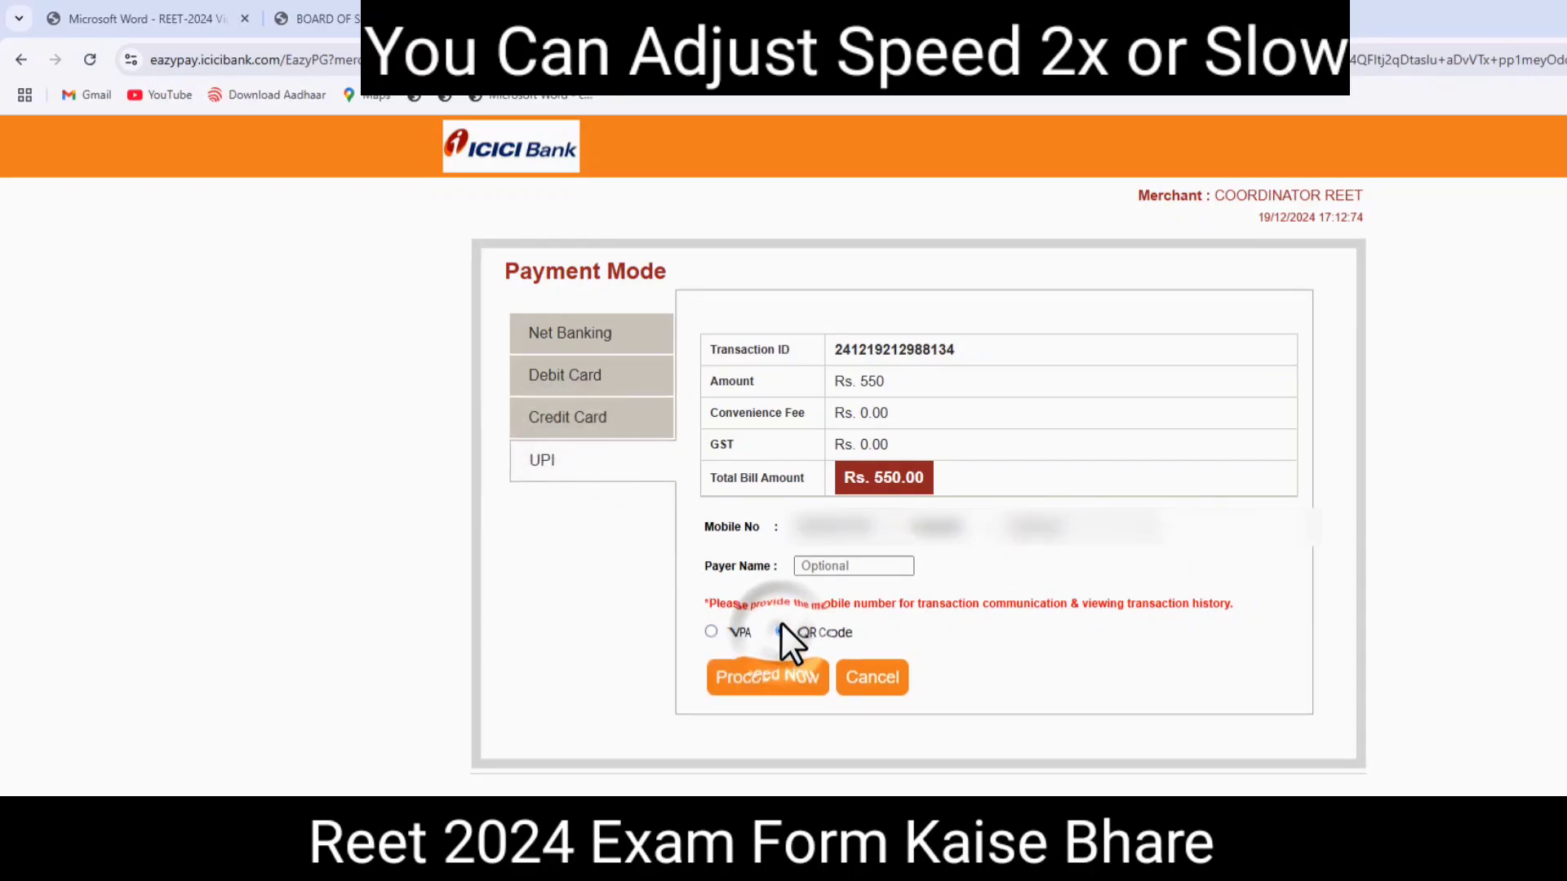
left_click(749, 682)
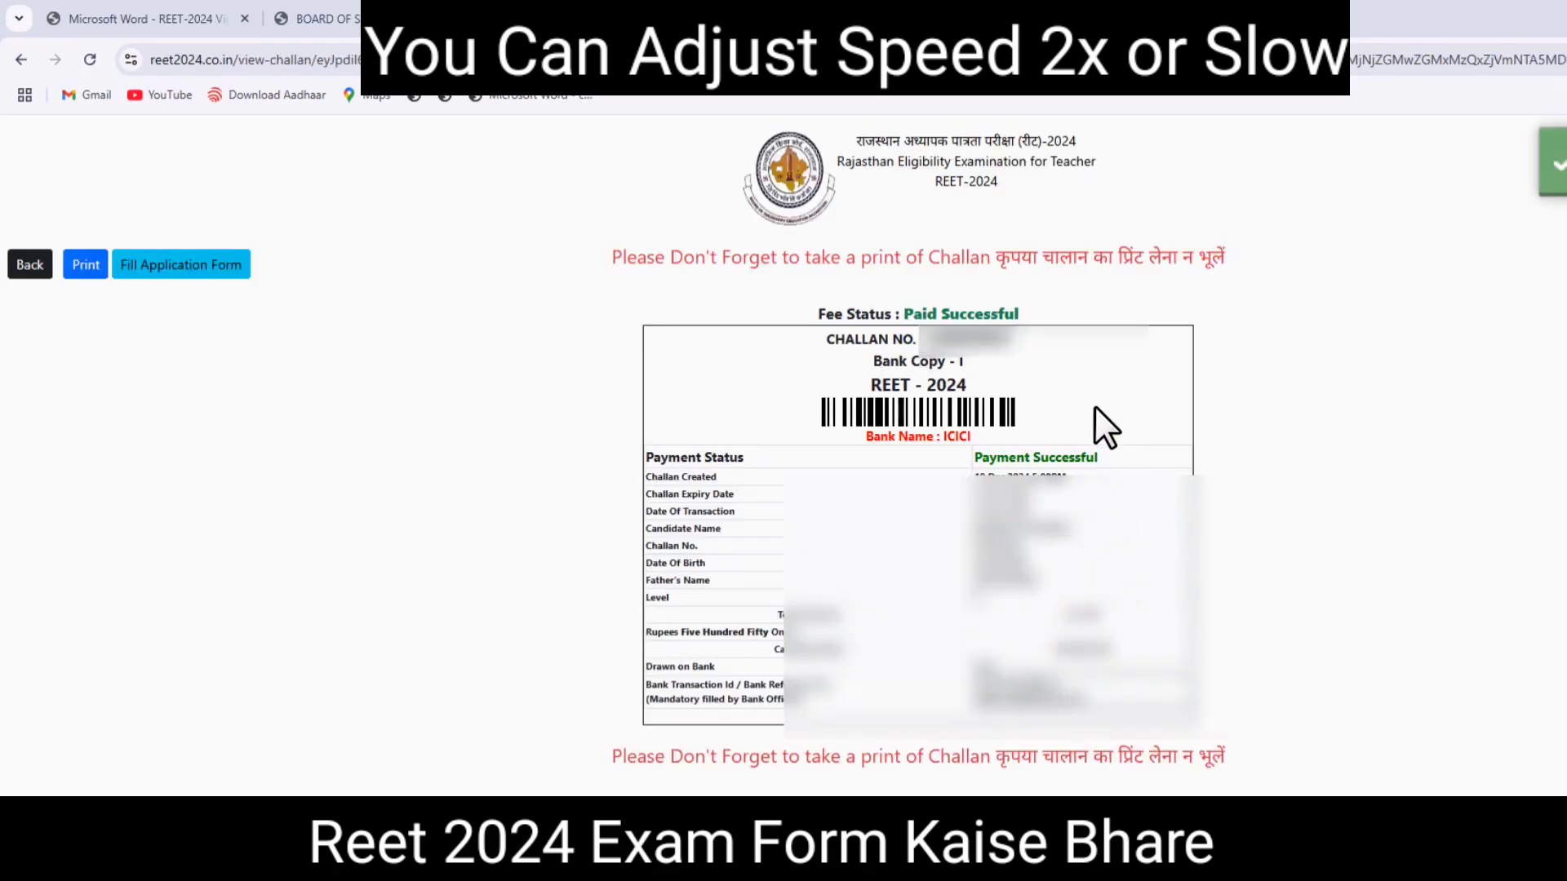
Step: Save the paid challan as a PDF file named 'wewewe'
left_click(86, 266)
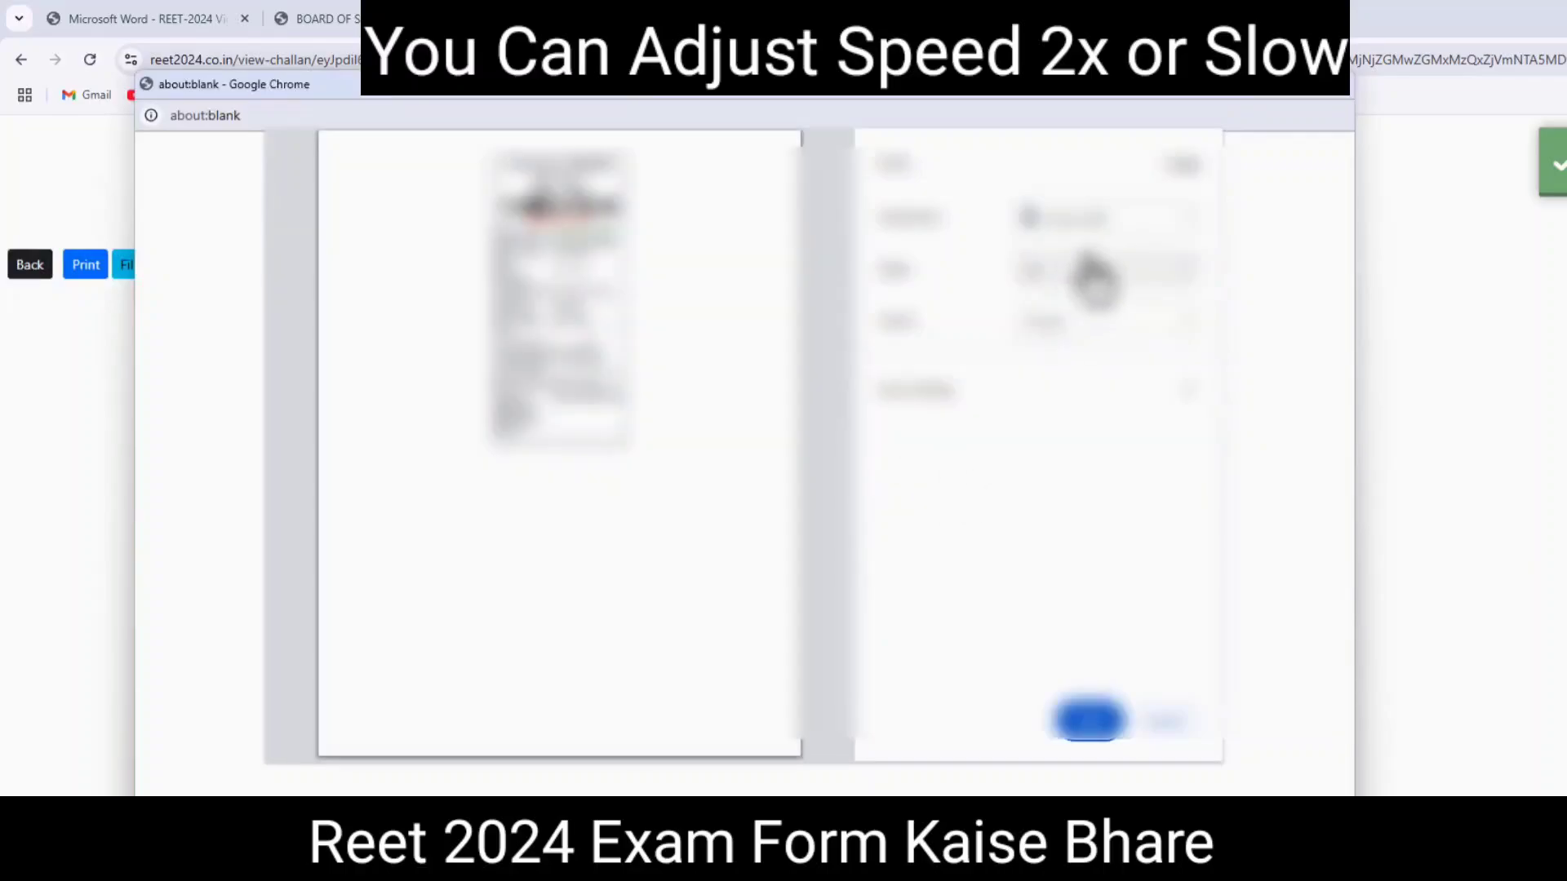
left_click(1084, 724)
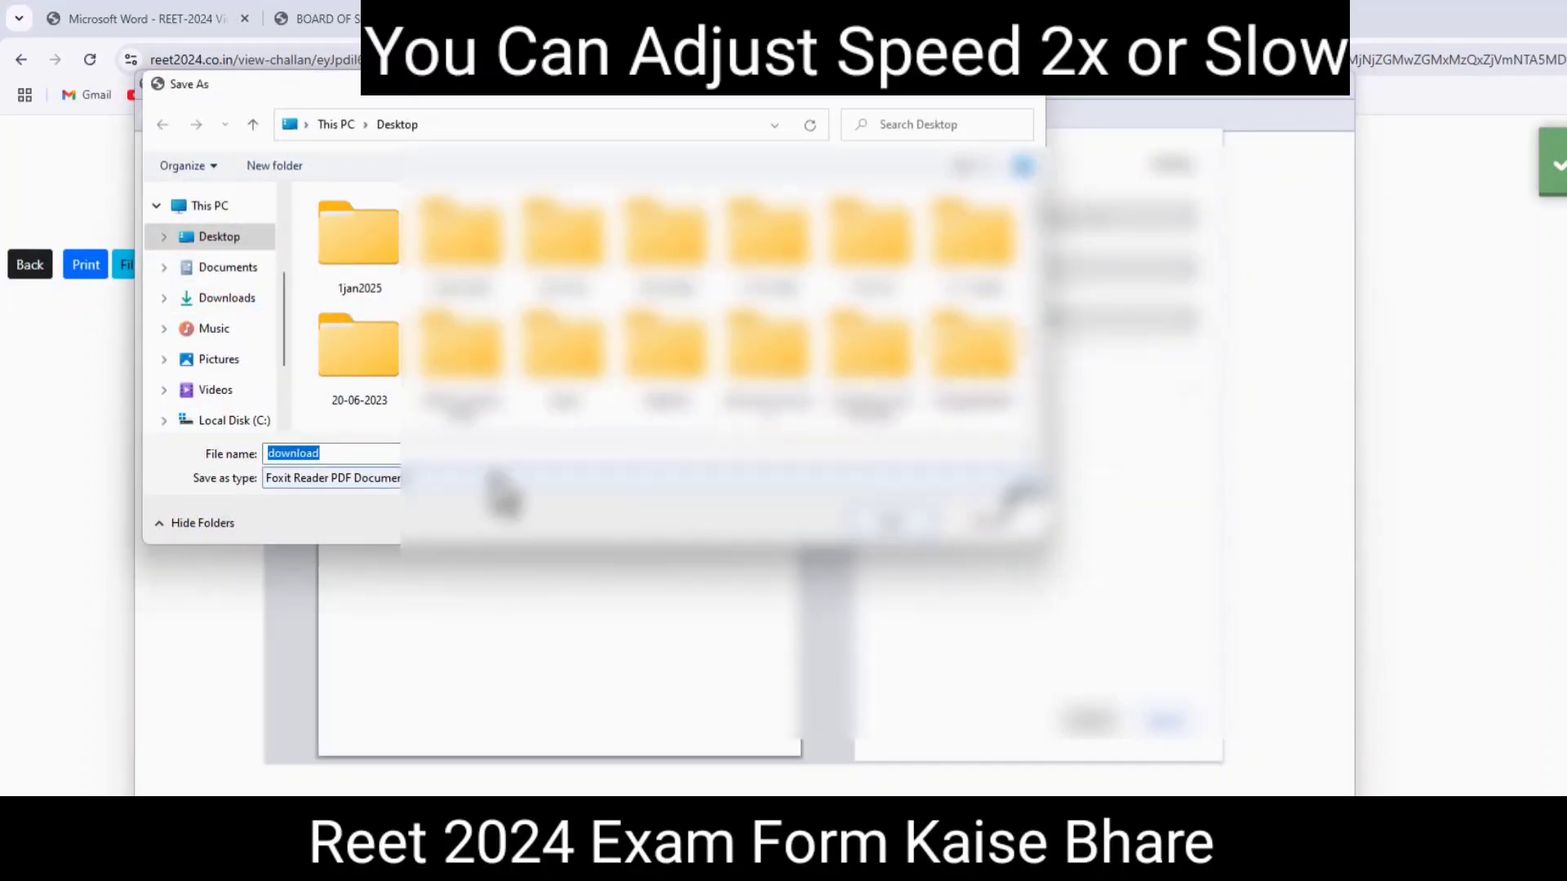
left_click(464, 452)
type("wewewe")
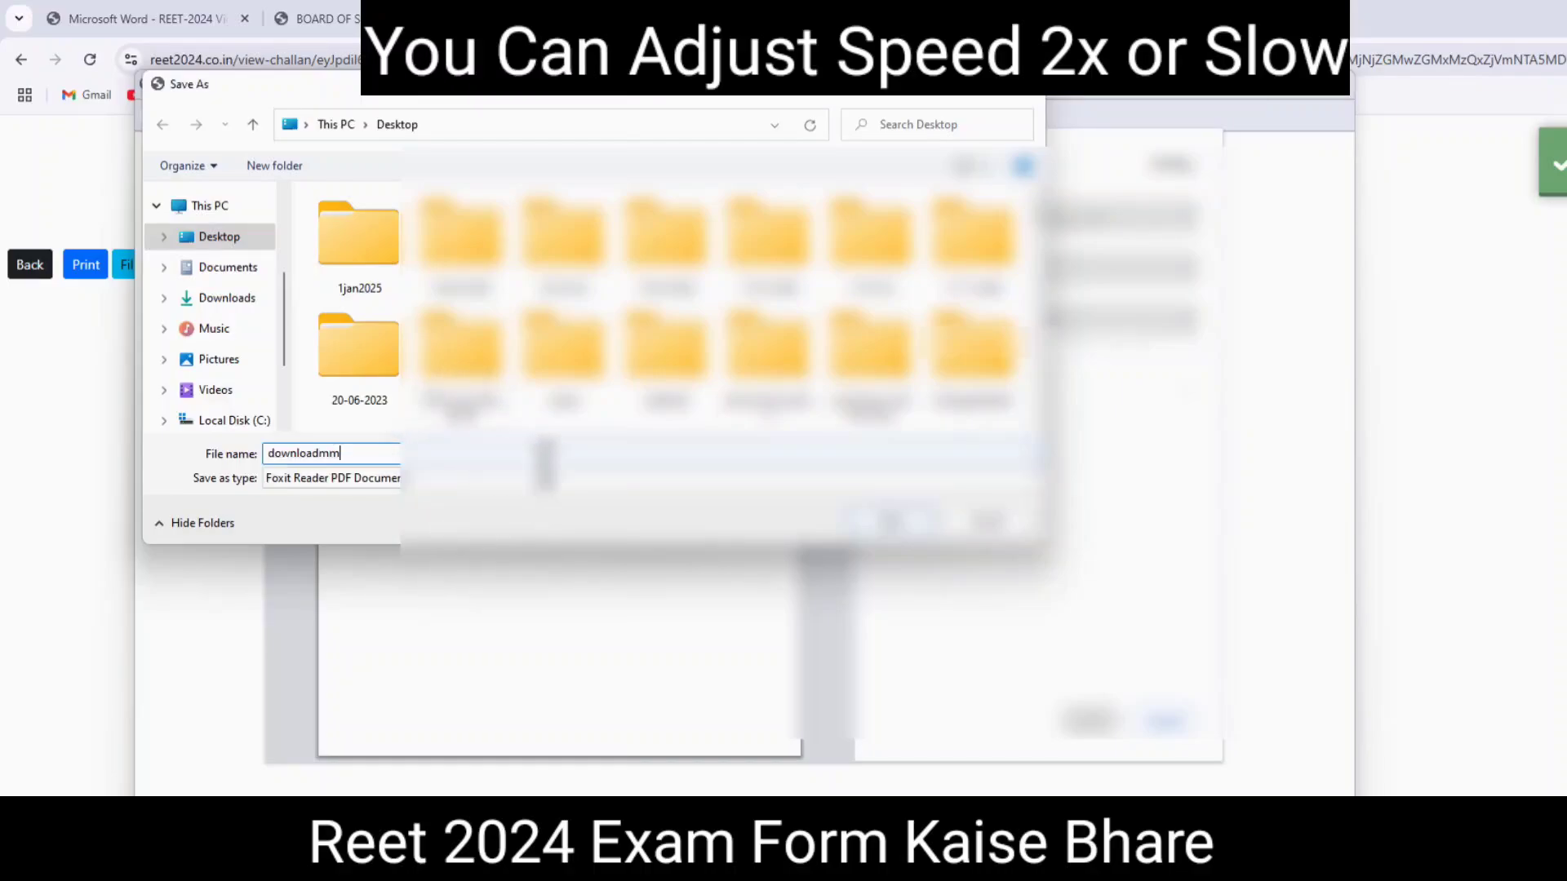
left_click(857, 525)
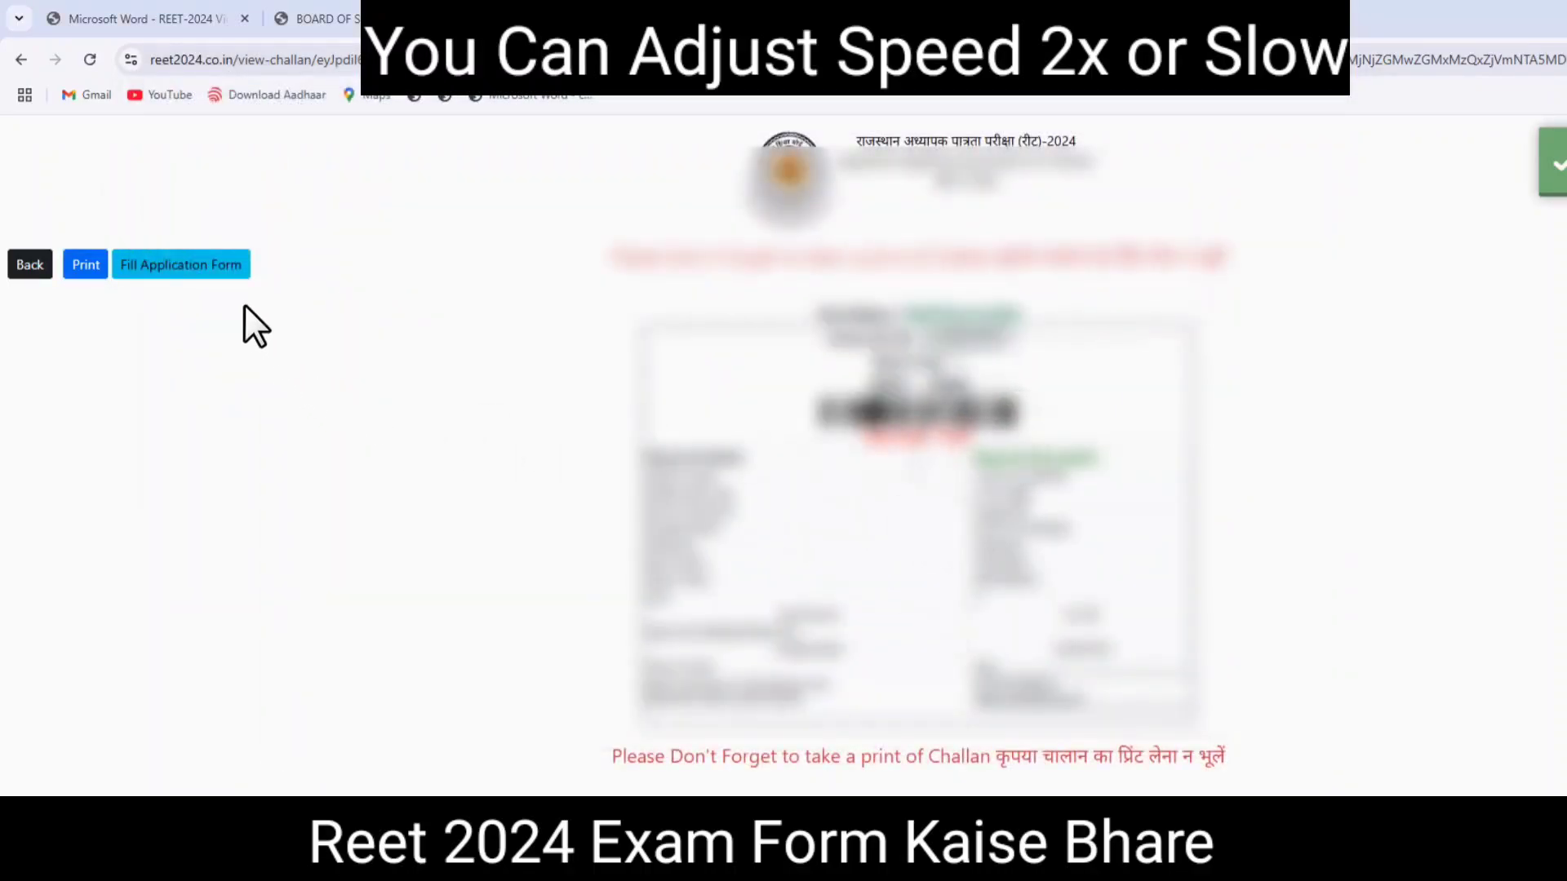
Step: Sign in to the LEVEL-2 application form with the challan details and birth day 24
left_click(211, 268)
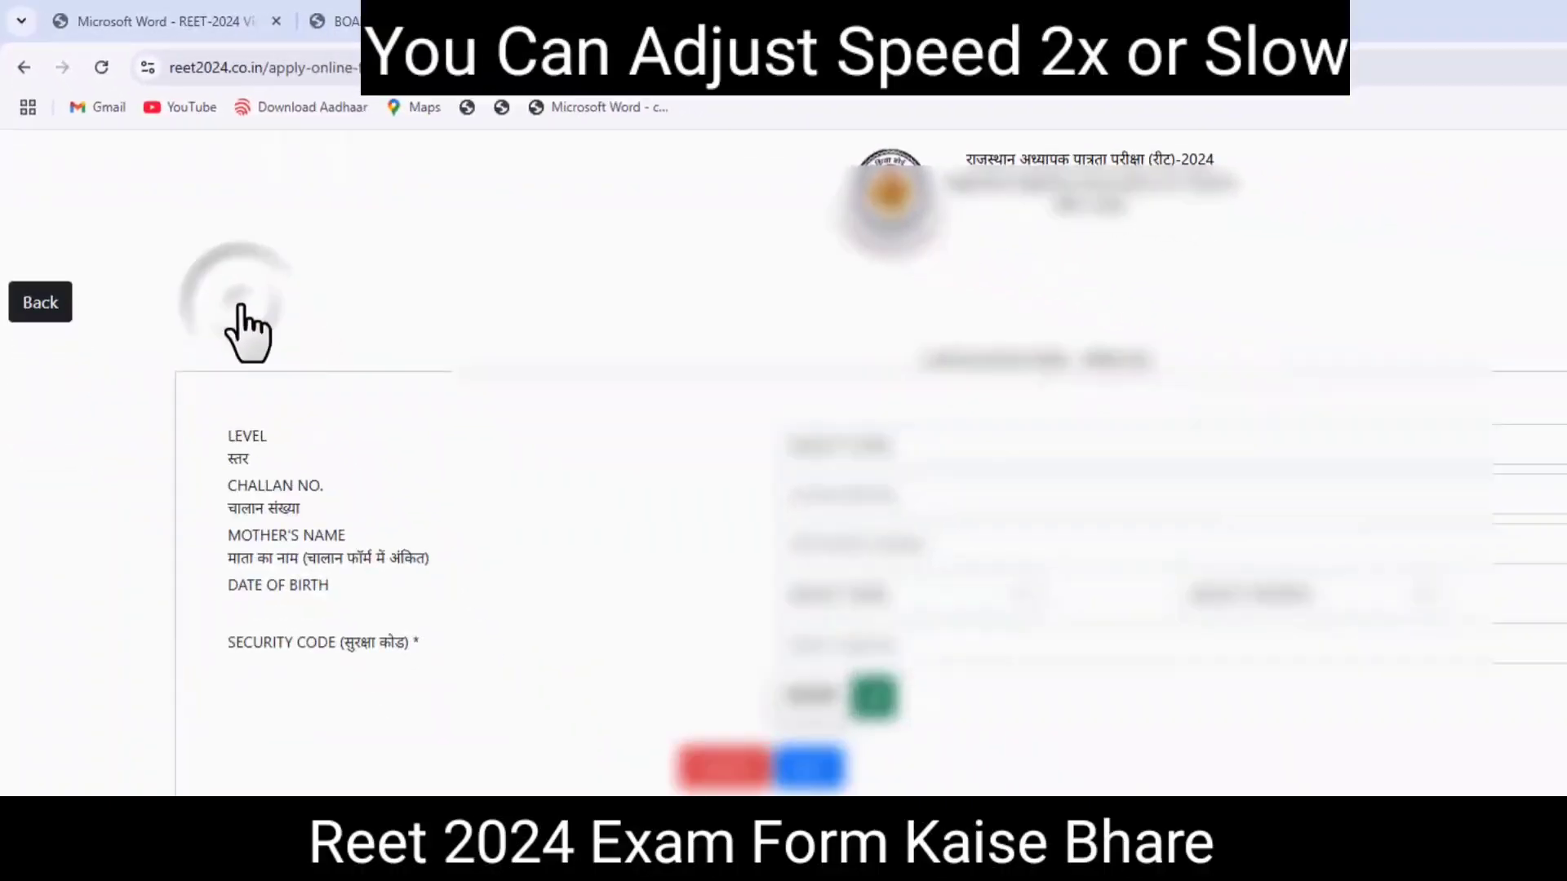
left_click(725, 363)
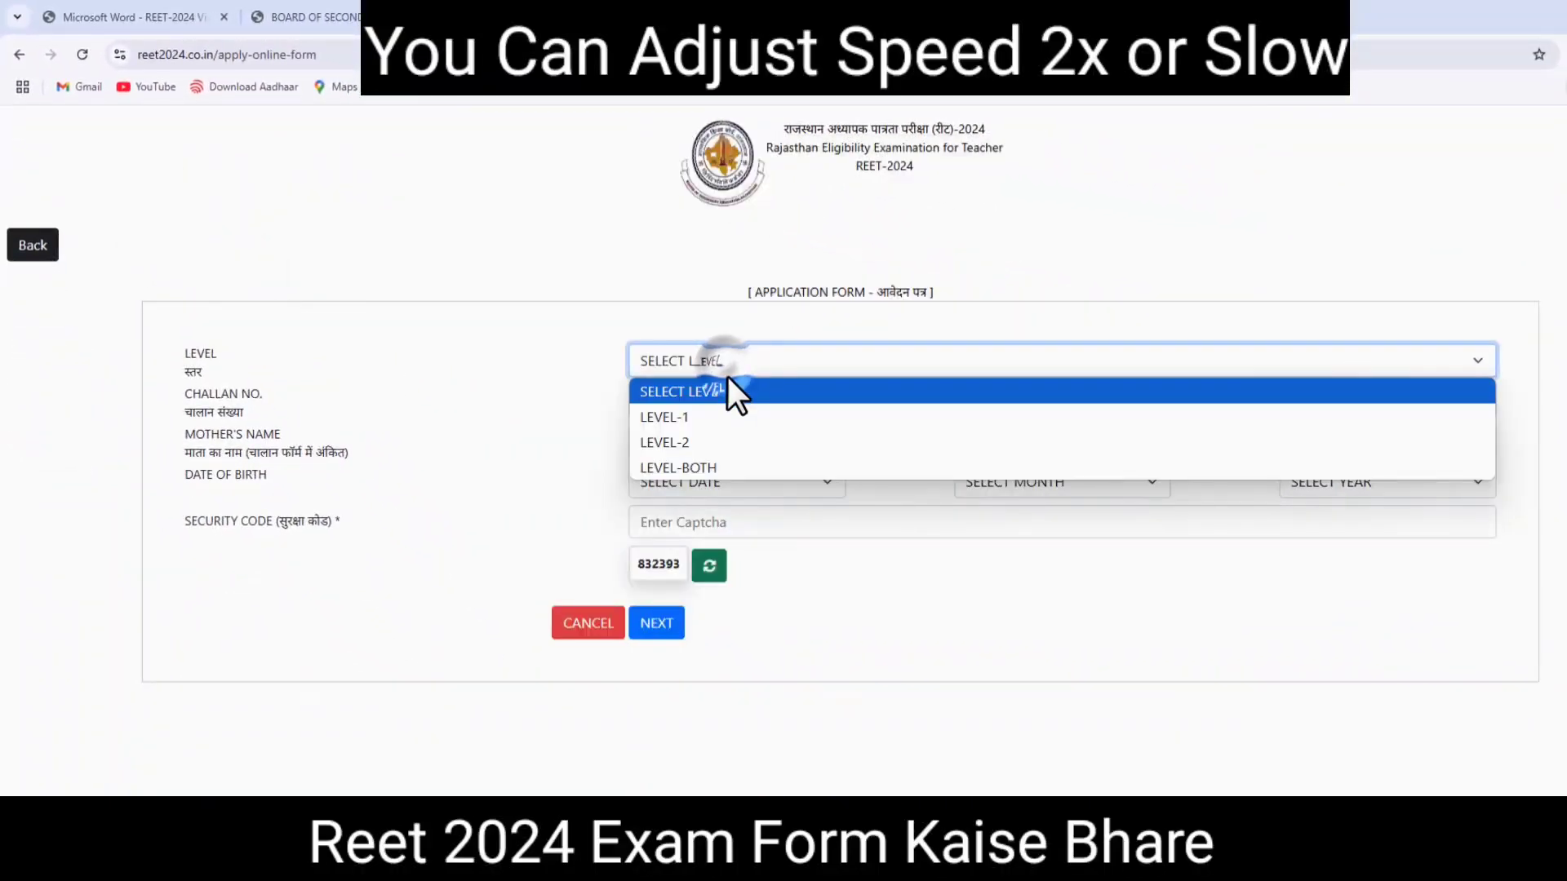
left_click(723, 442)
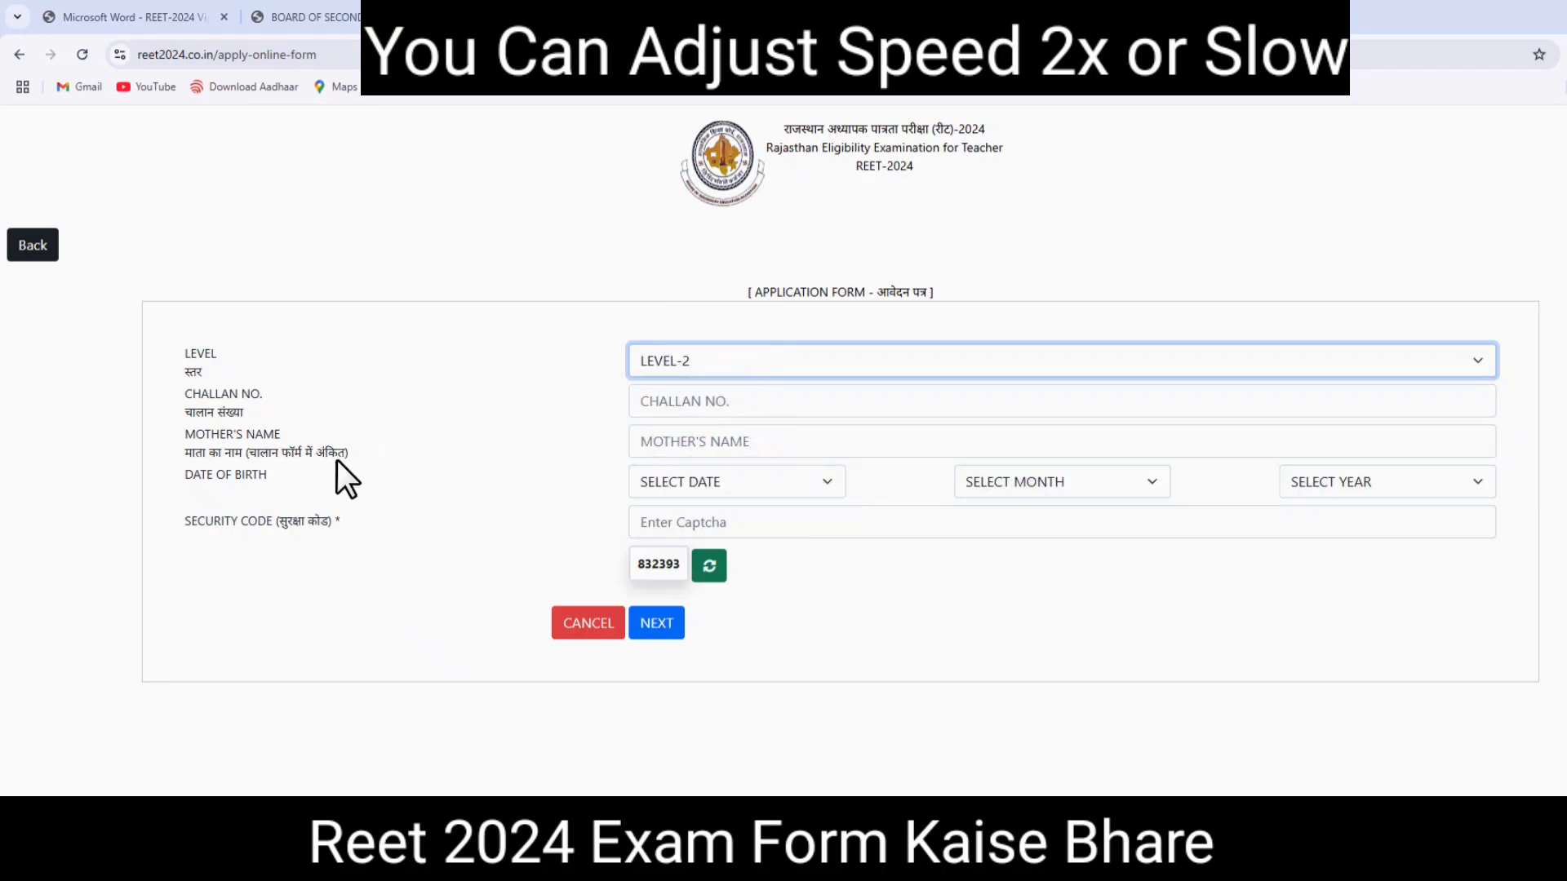
left_click(265, 426)
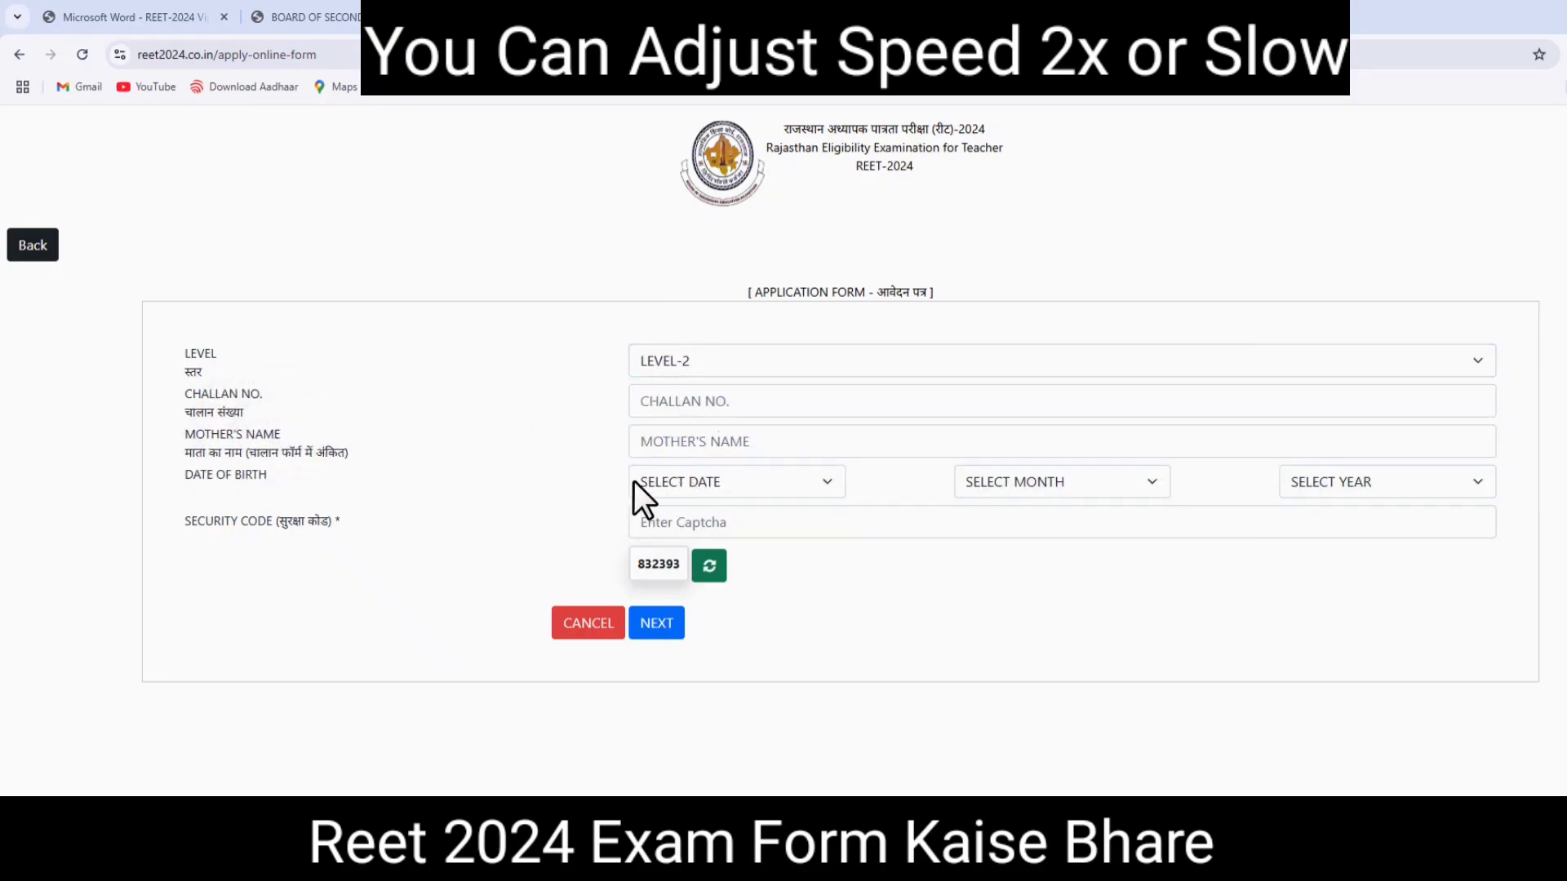
left_click(757, 481)
scroll(723, 359, "down", 5)
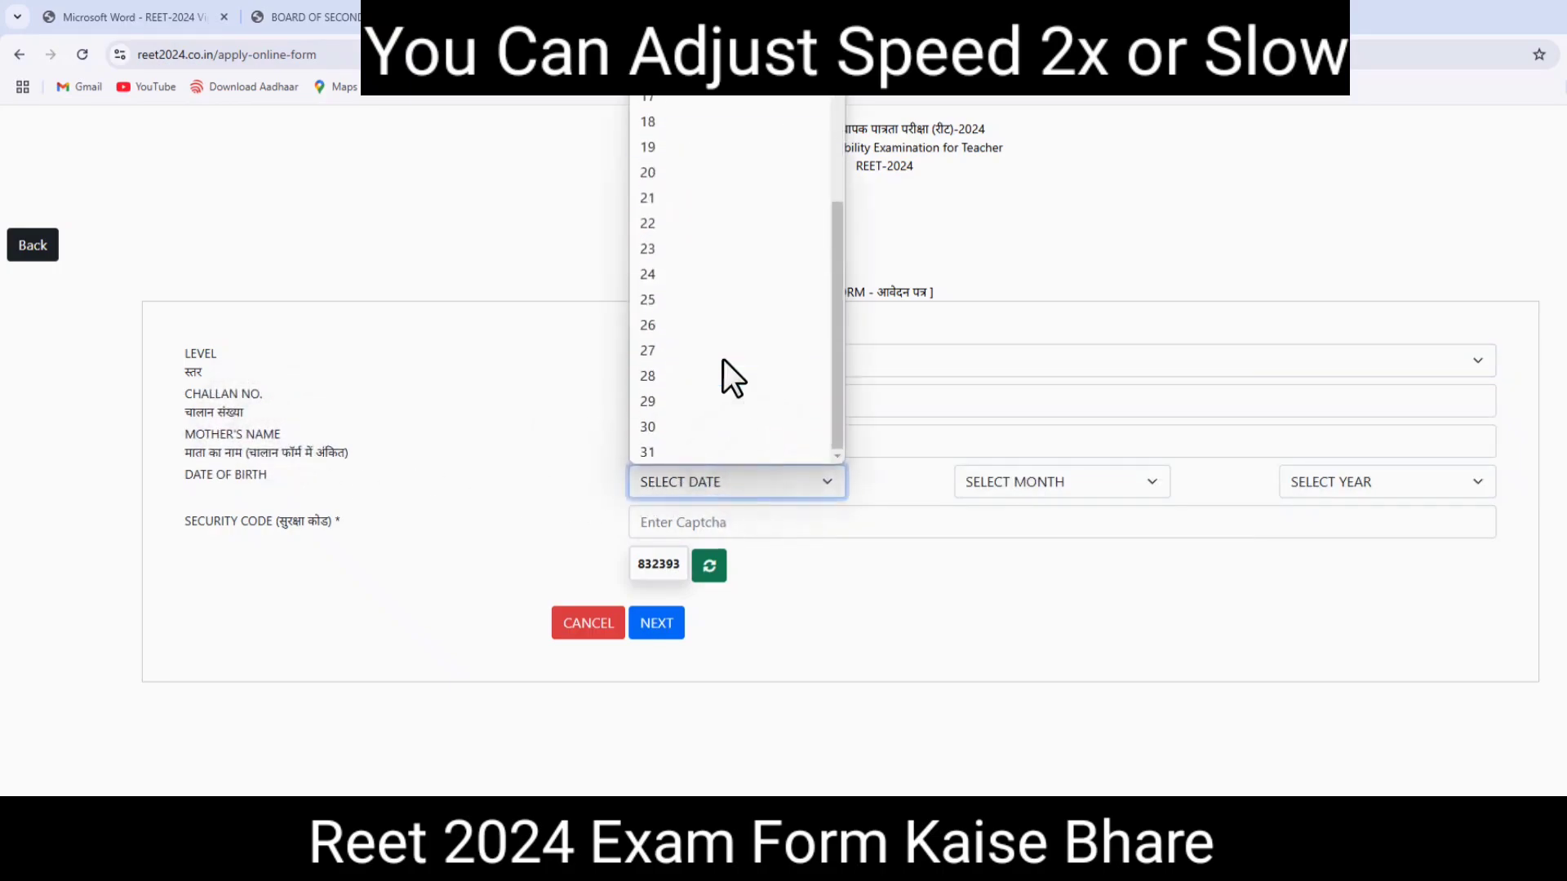
left_click(713, 274)
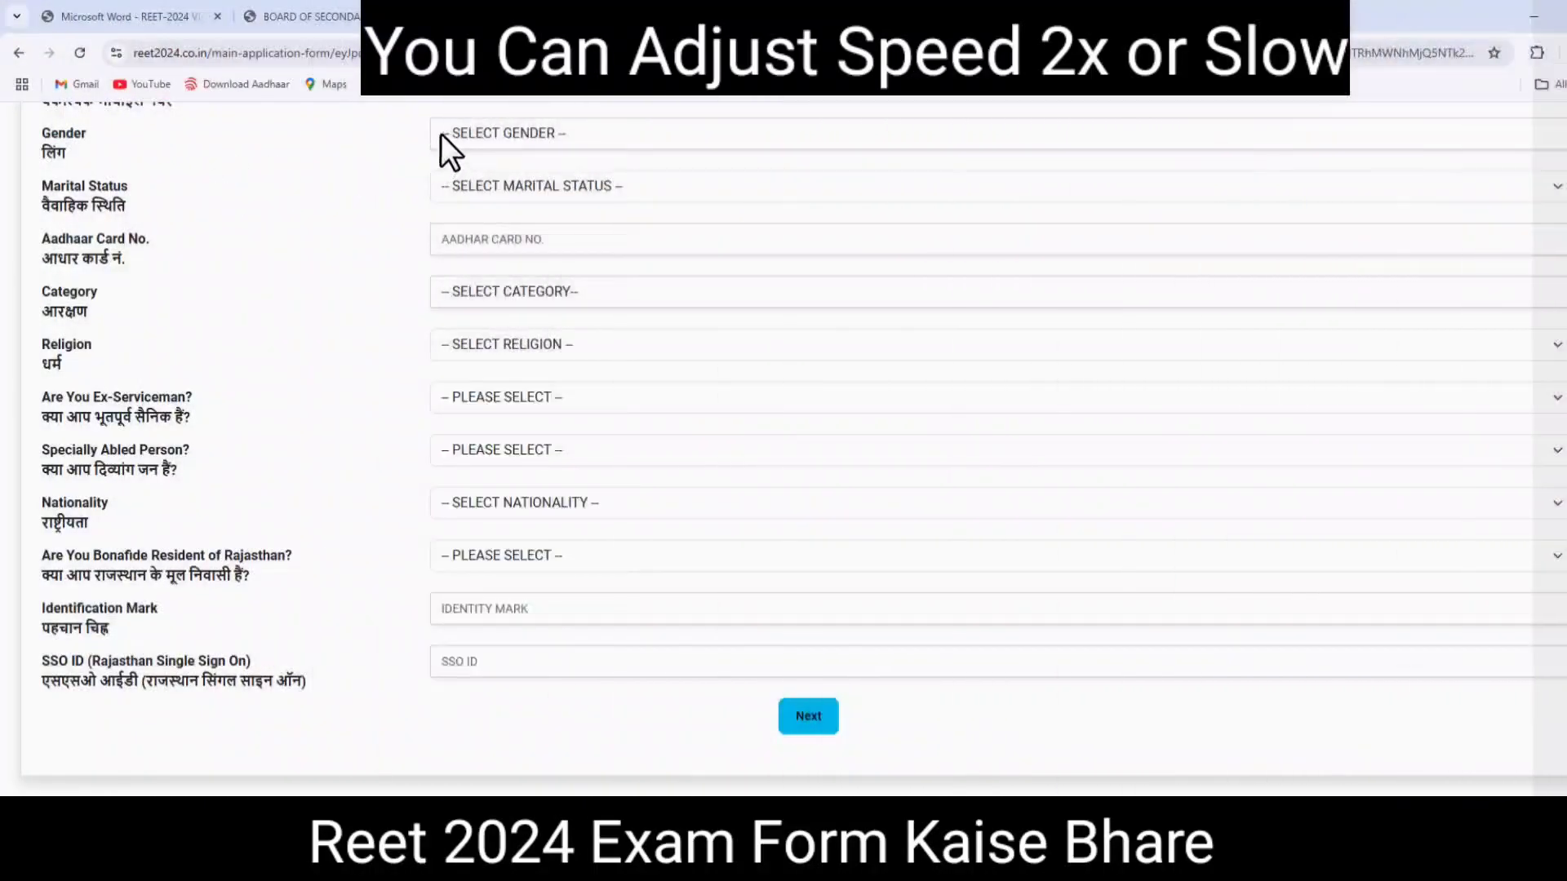
Step: Set gender FEMALE, UNMARRIED, category OBC, religion HINDU, not ex-serviceman, not specially abled
left_click(448, 133)
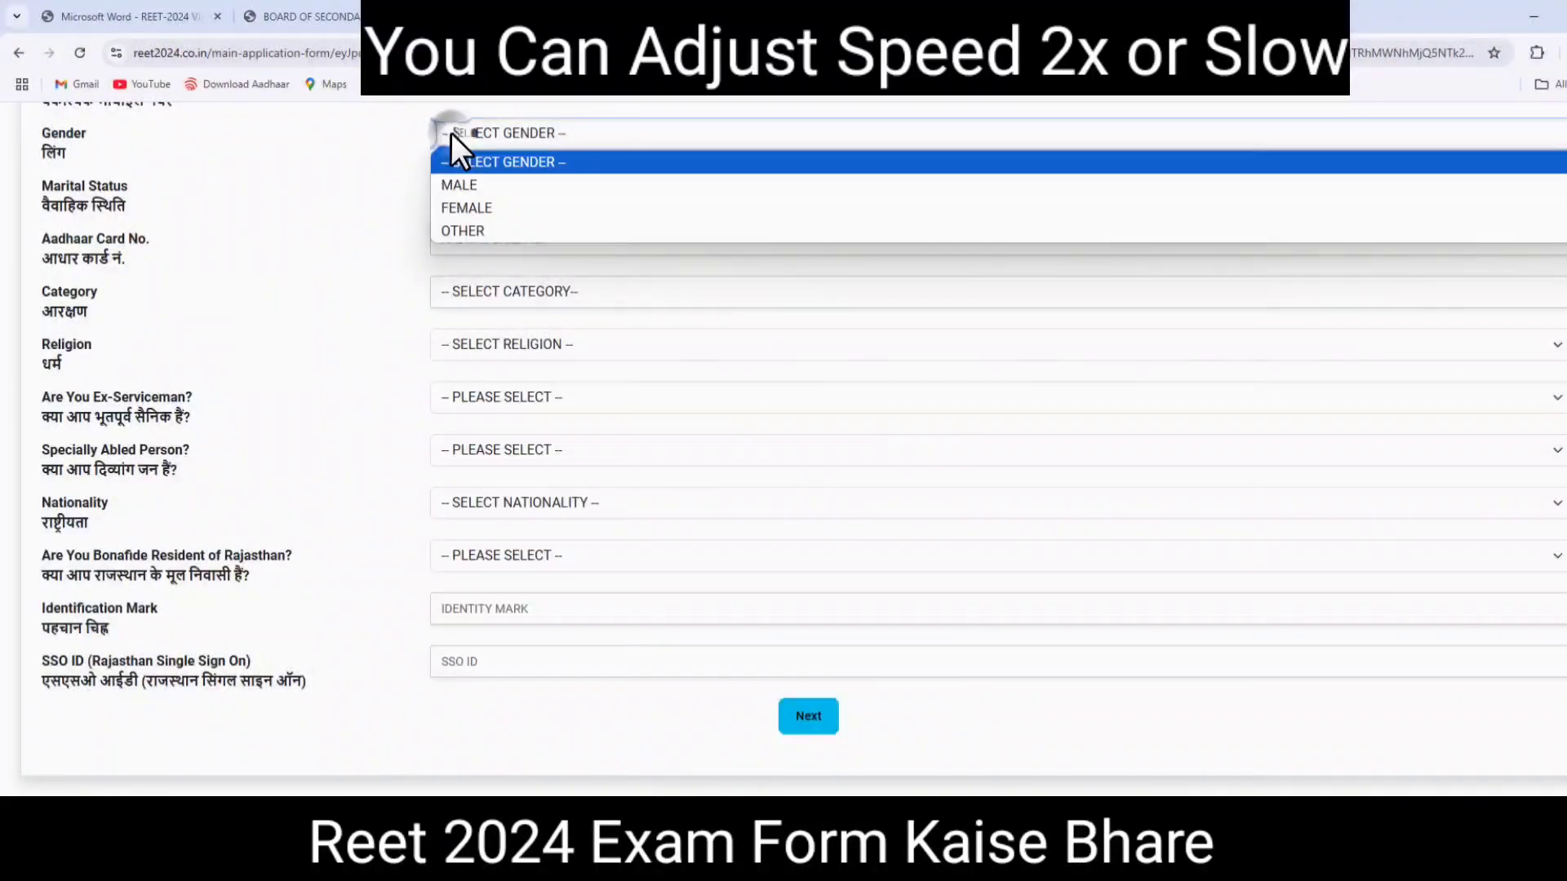
left_click(466, 208)
left_click(527, 189)
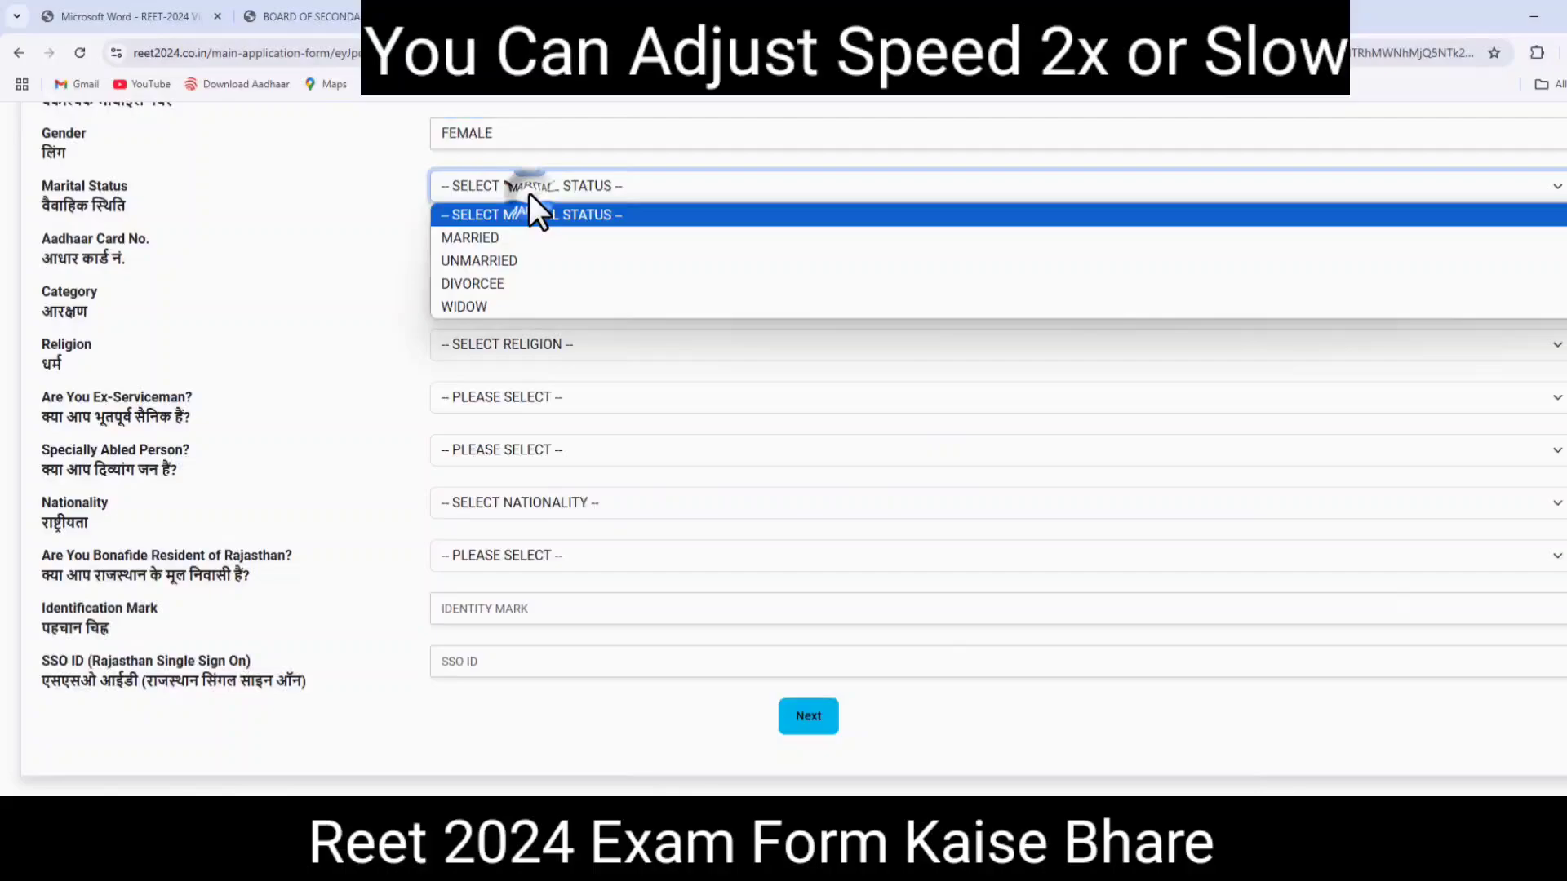
left_click(504, 263)
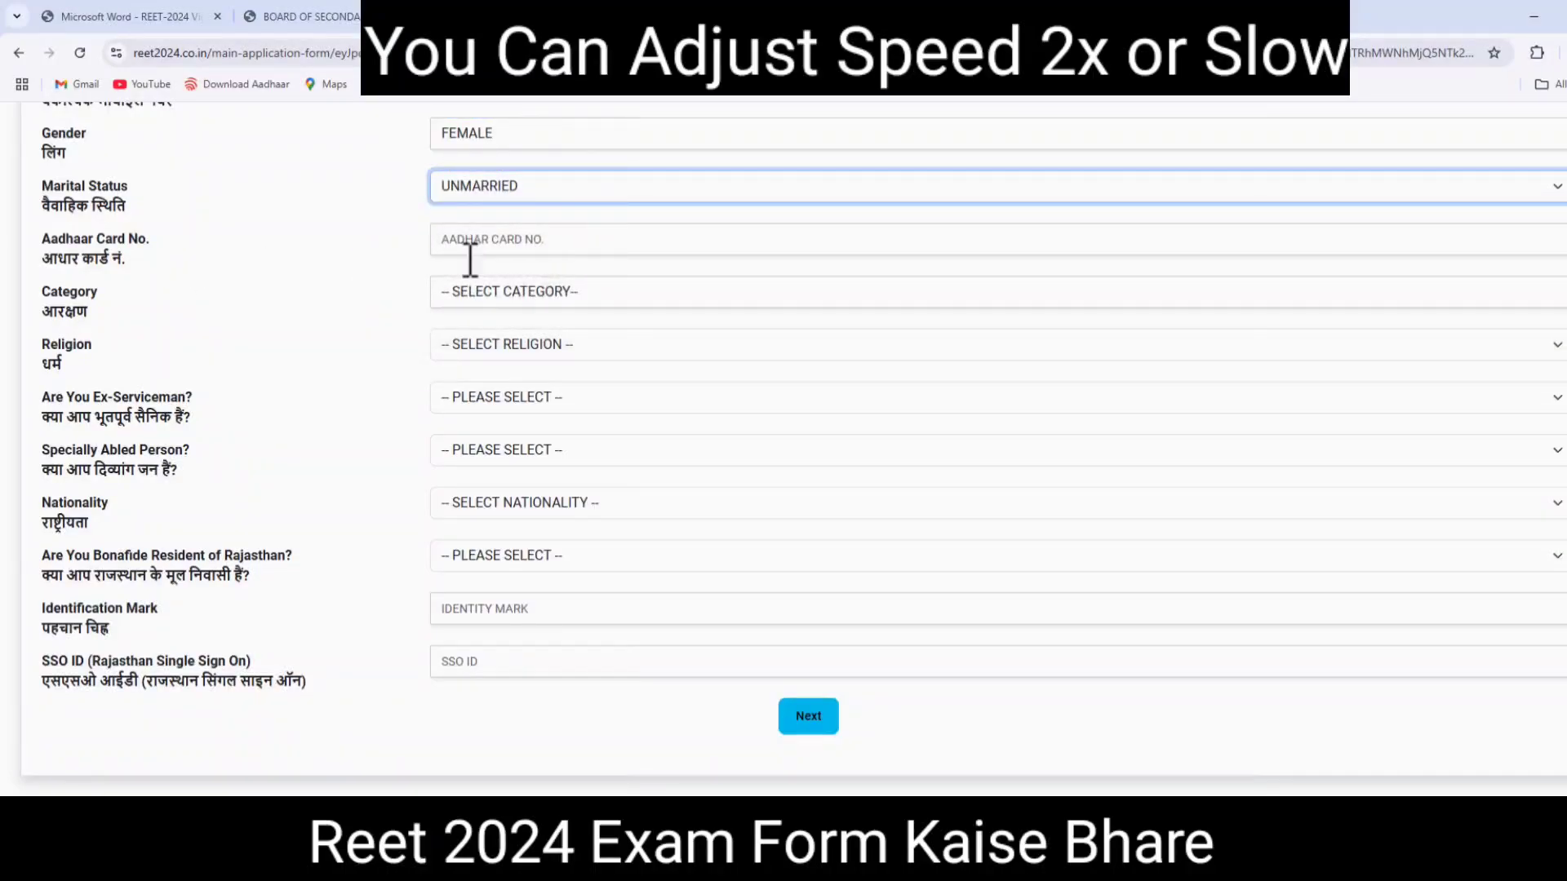
left_click(448, 296)
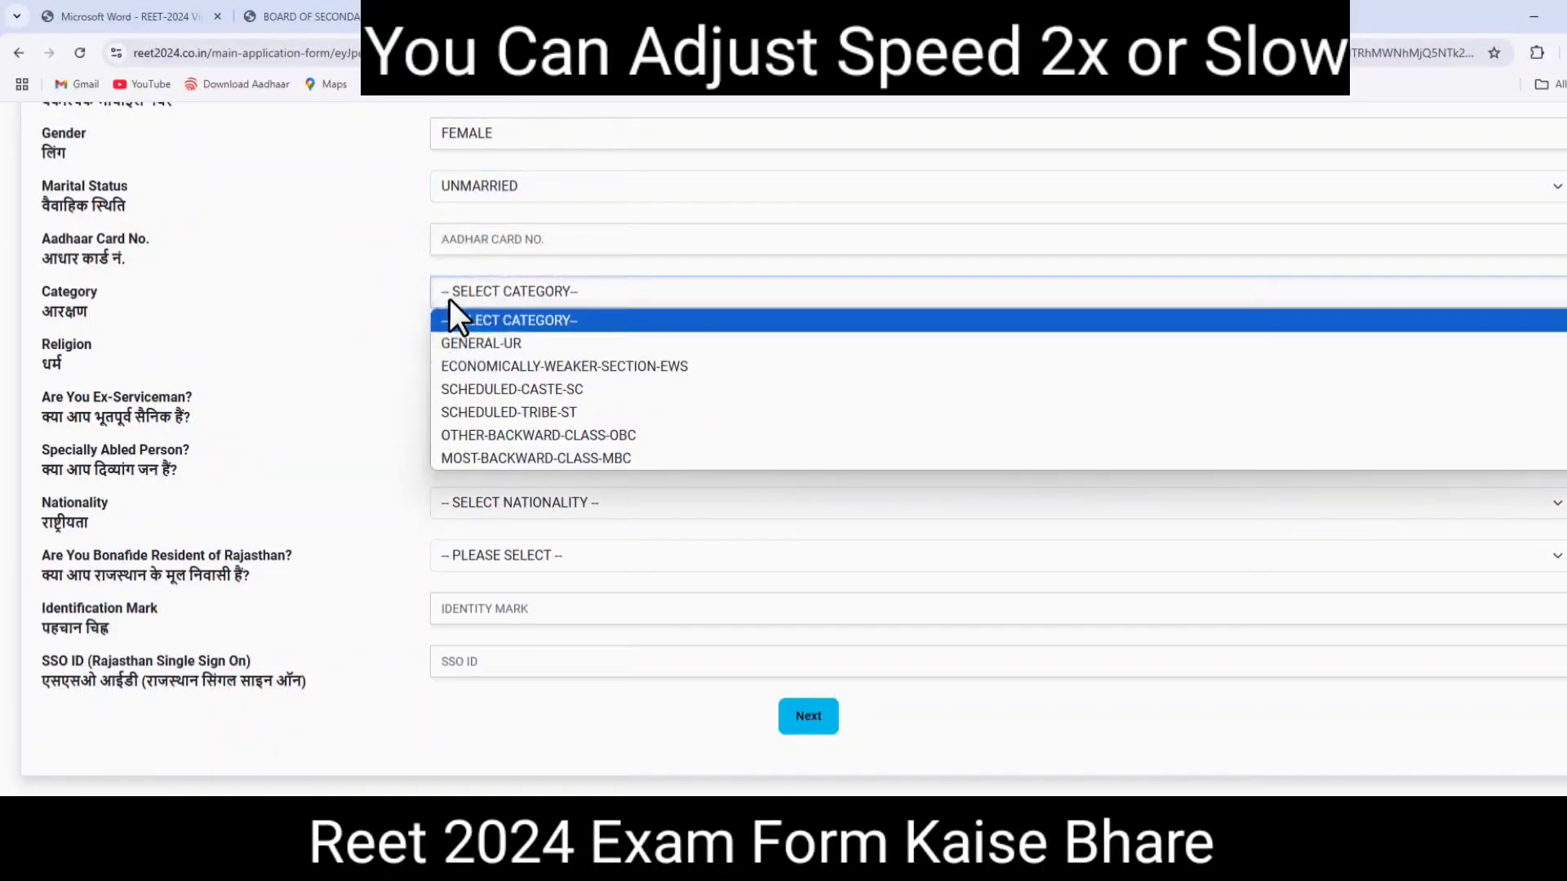
left_click(477, 435)
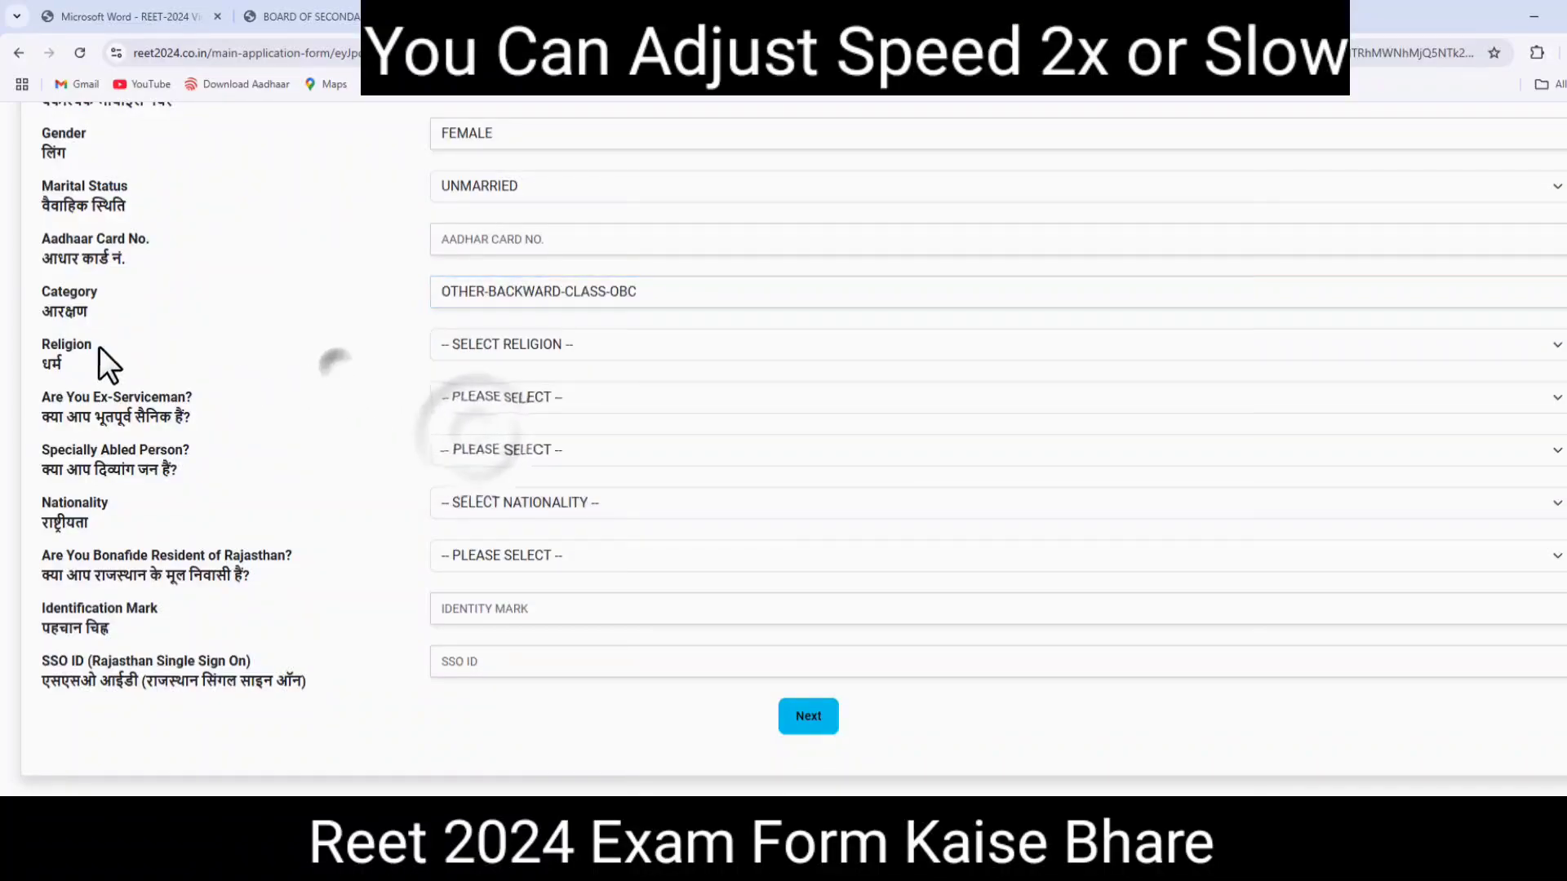
left_click(454, 343)
left_click(480, 395)
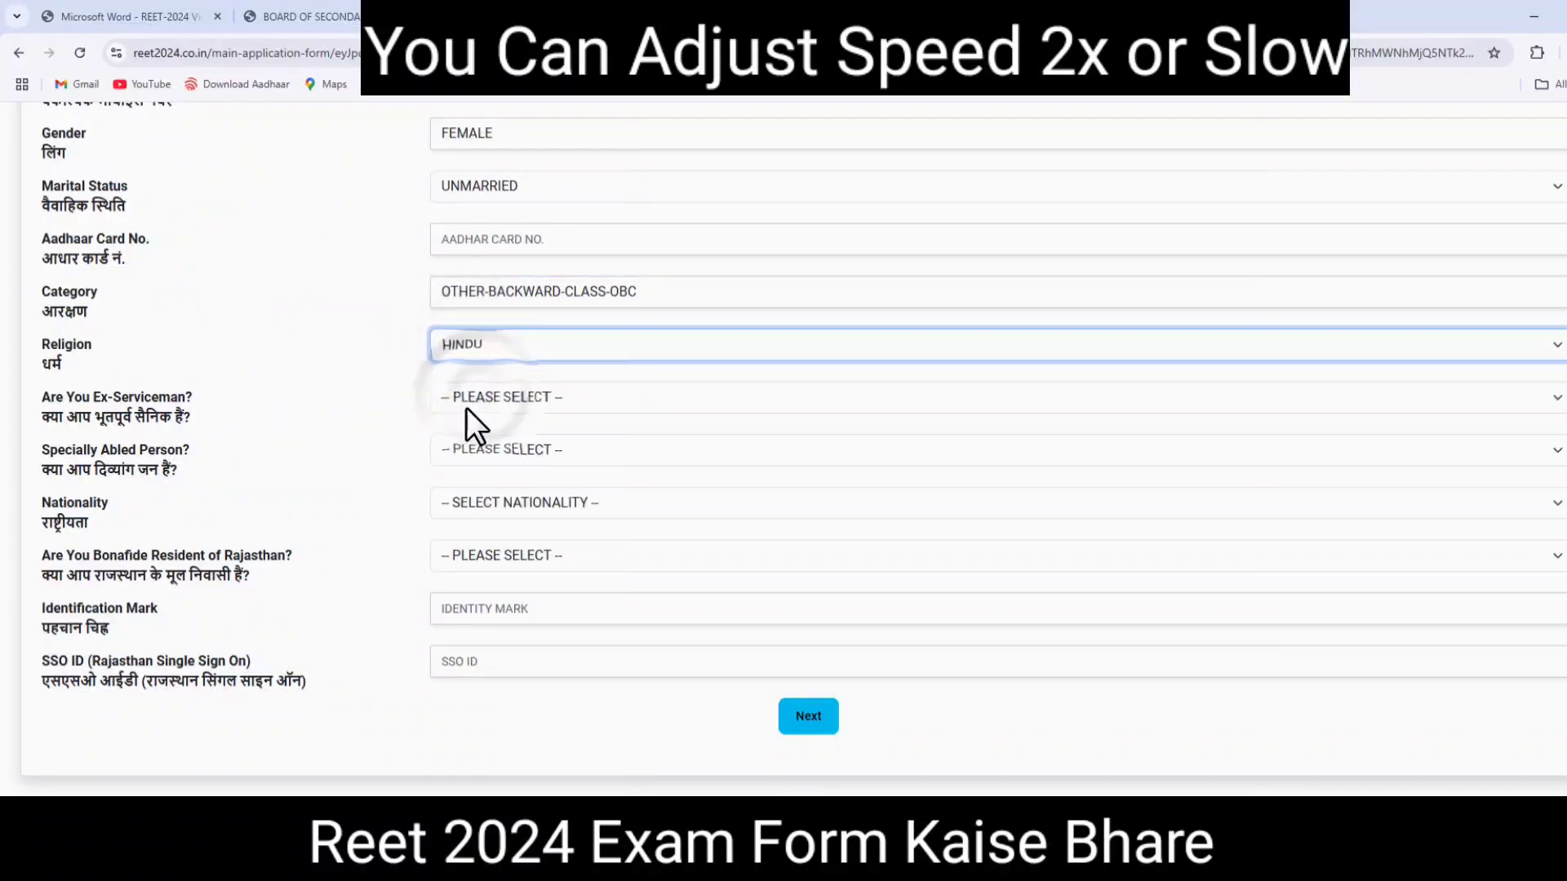
left_click(493, 397)
left_click(483, 472)
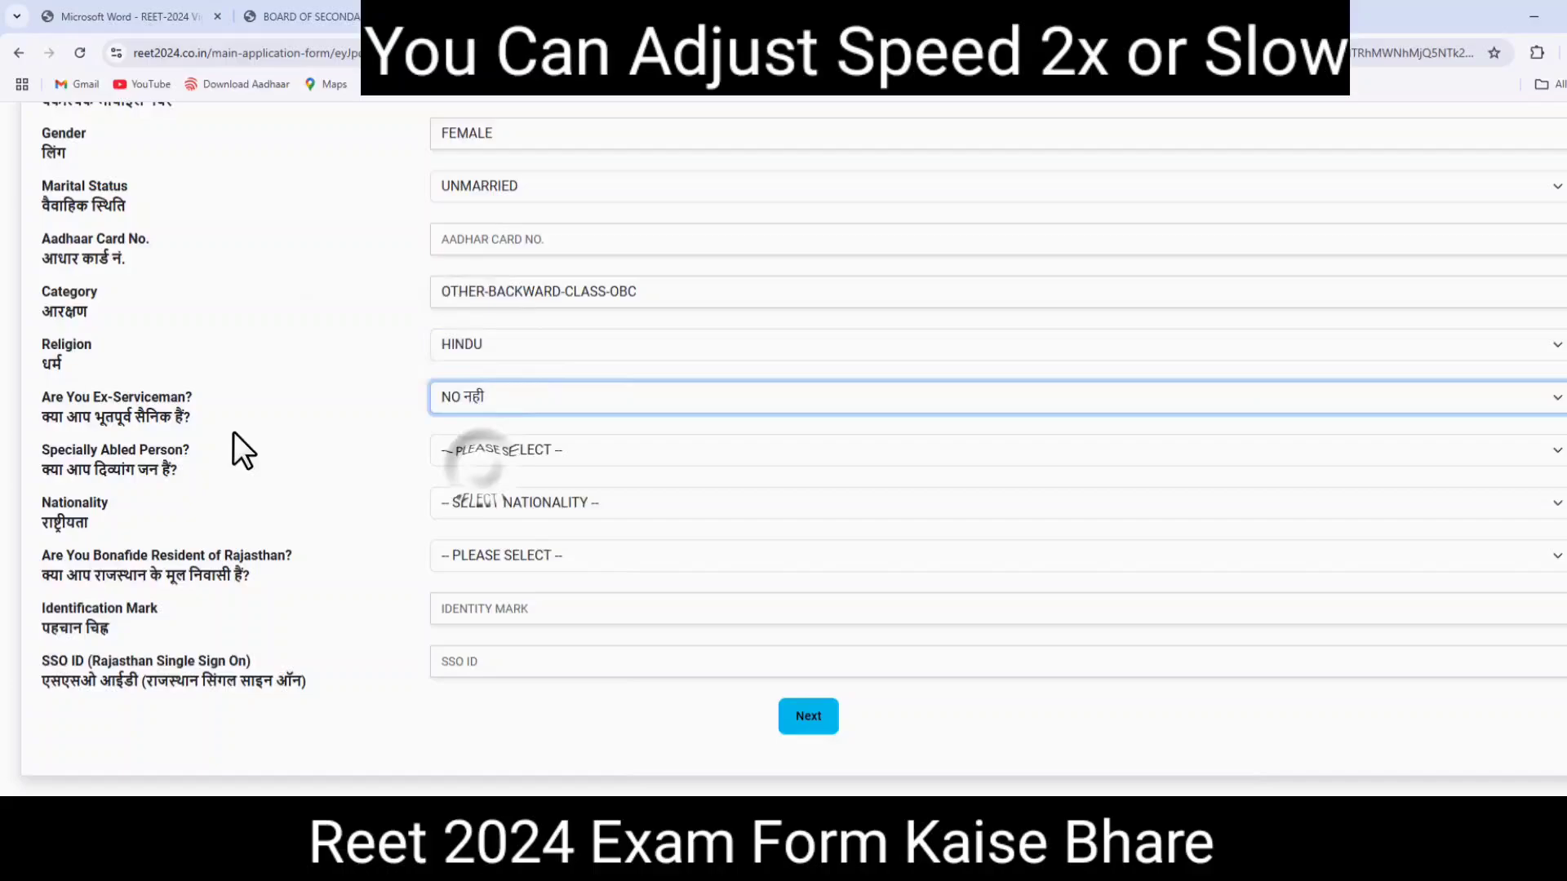
left_click(567, 451)
left_click(510, 529)
Step: Set nationality INDIAN, bonafide resident of RAJASTHAN, district BIKANER, identification mark NO MARK
left_click(522, 503)
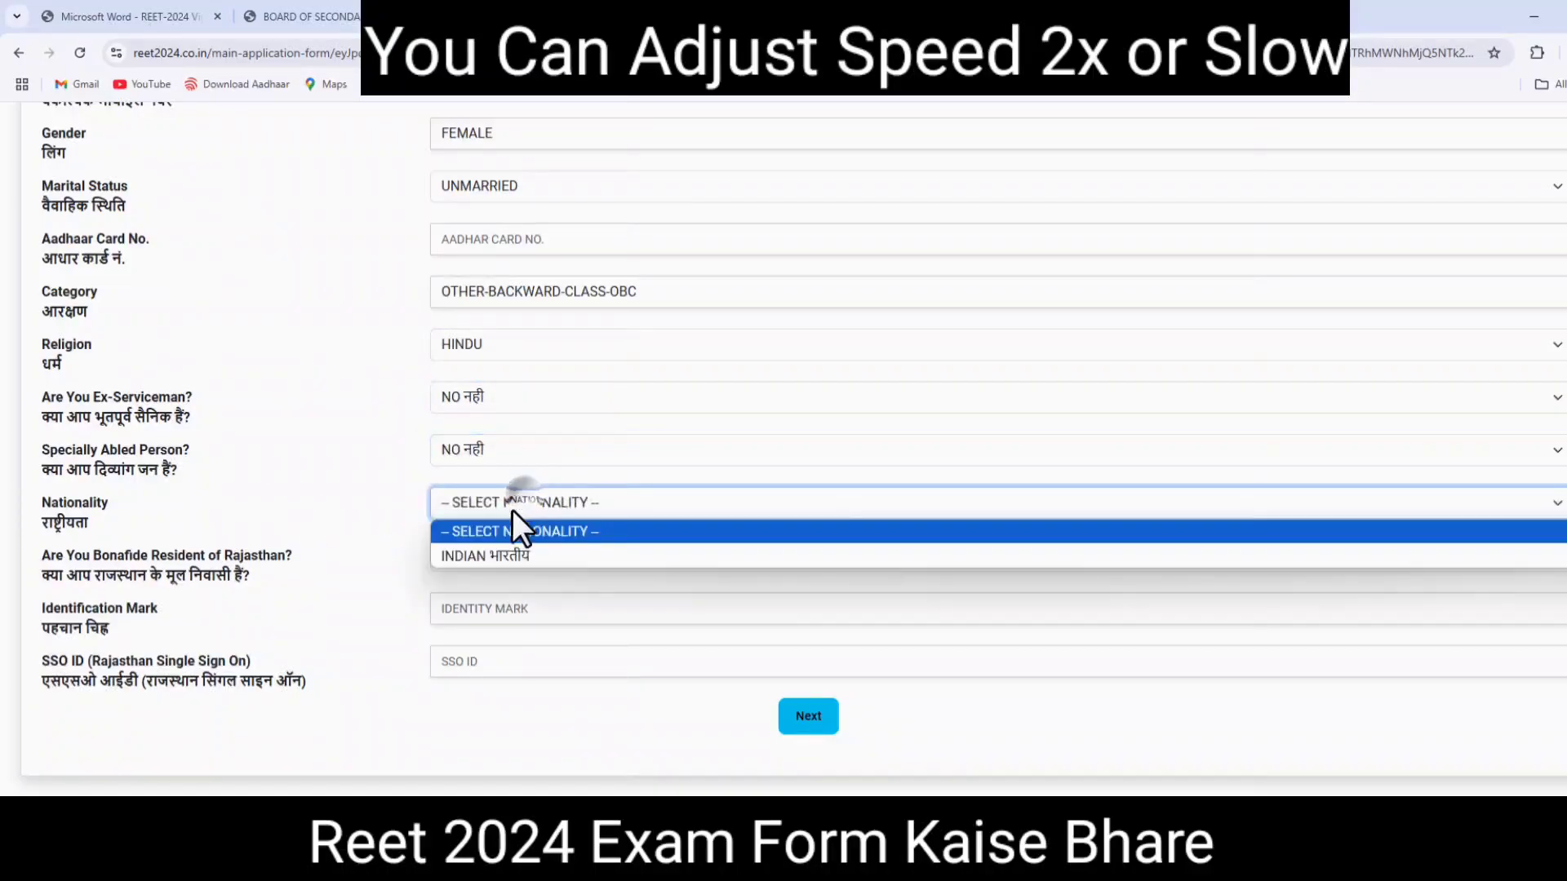
left_click(490, 554)
left_click(491, 556)
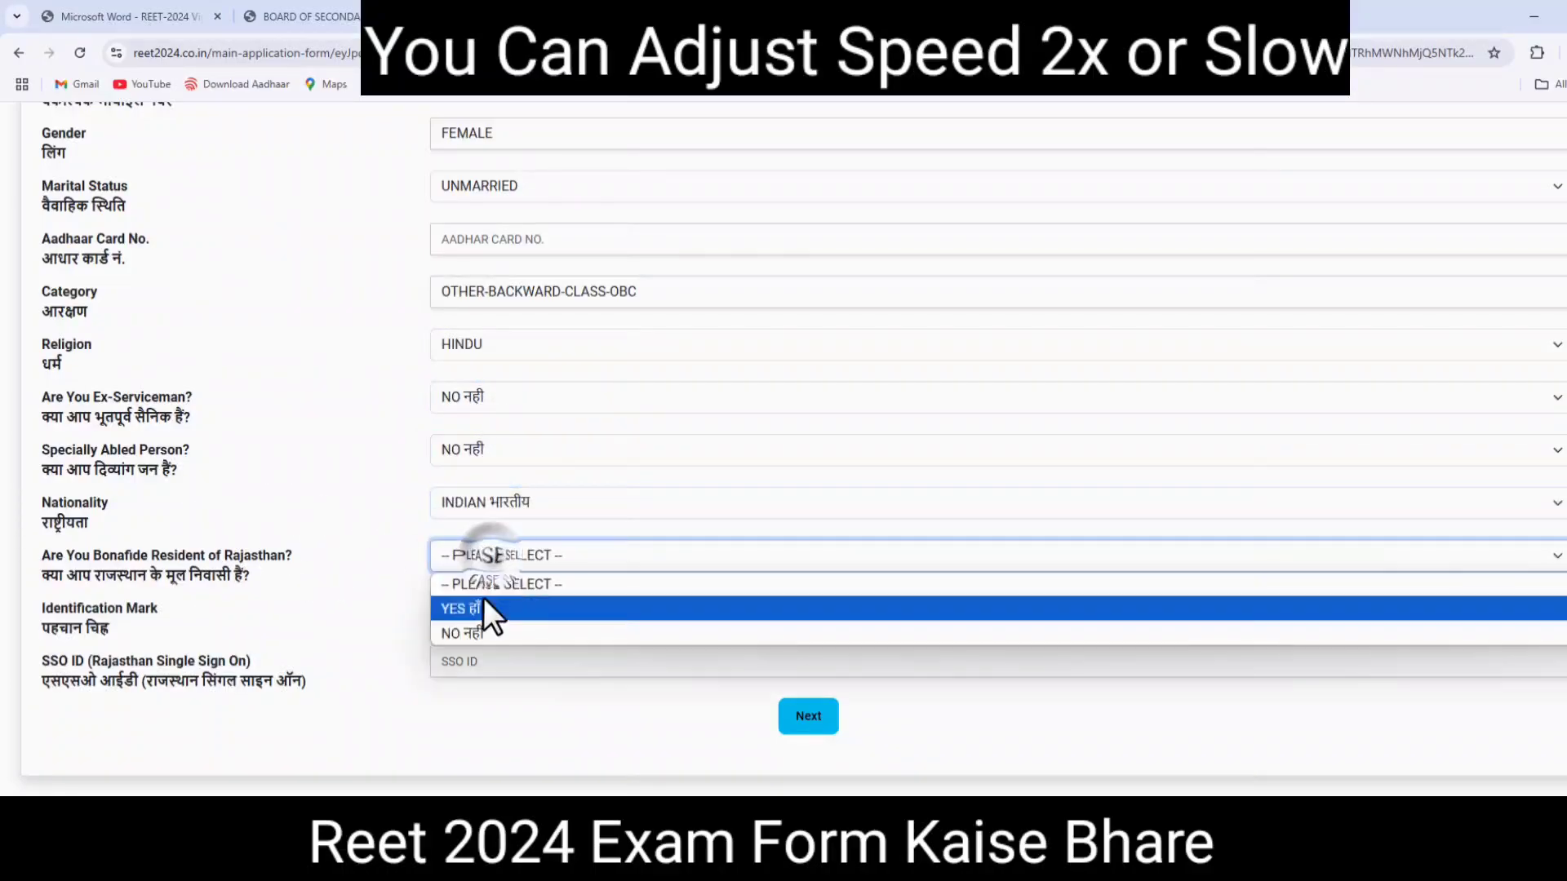
left_click(483, 602)
left_click(550, 614)
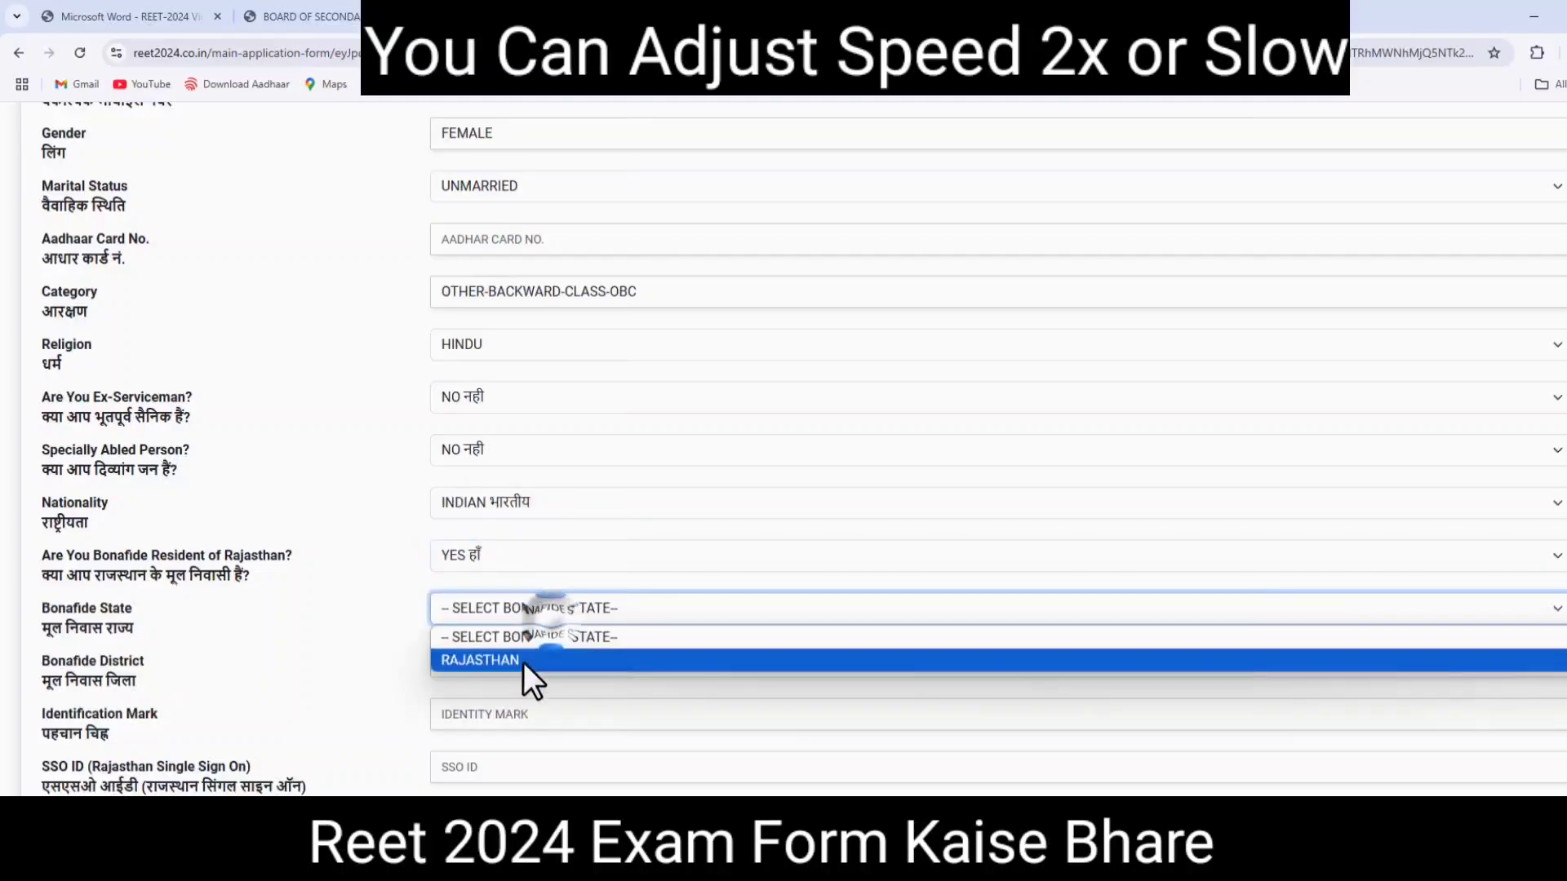
left_click(517, 663)
left_click(482, 664)
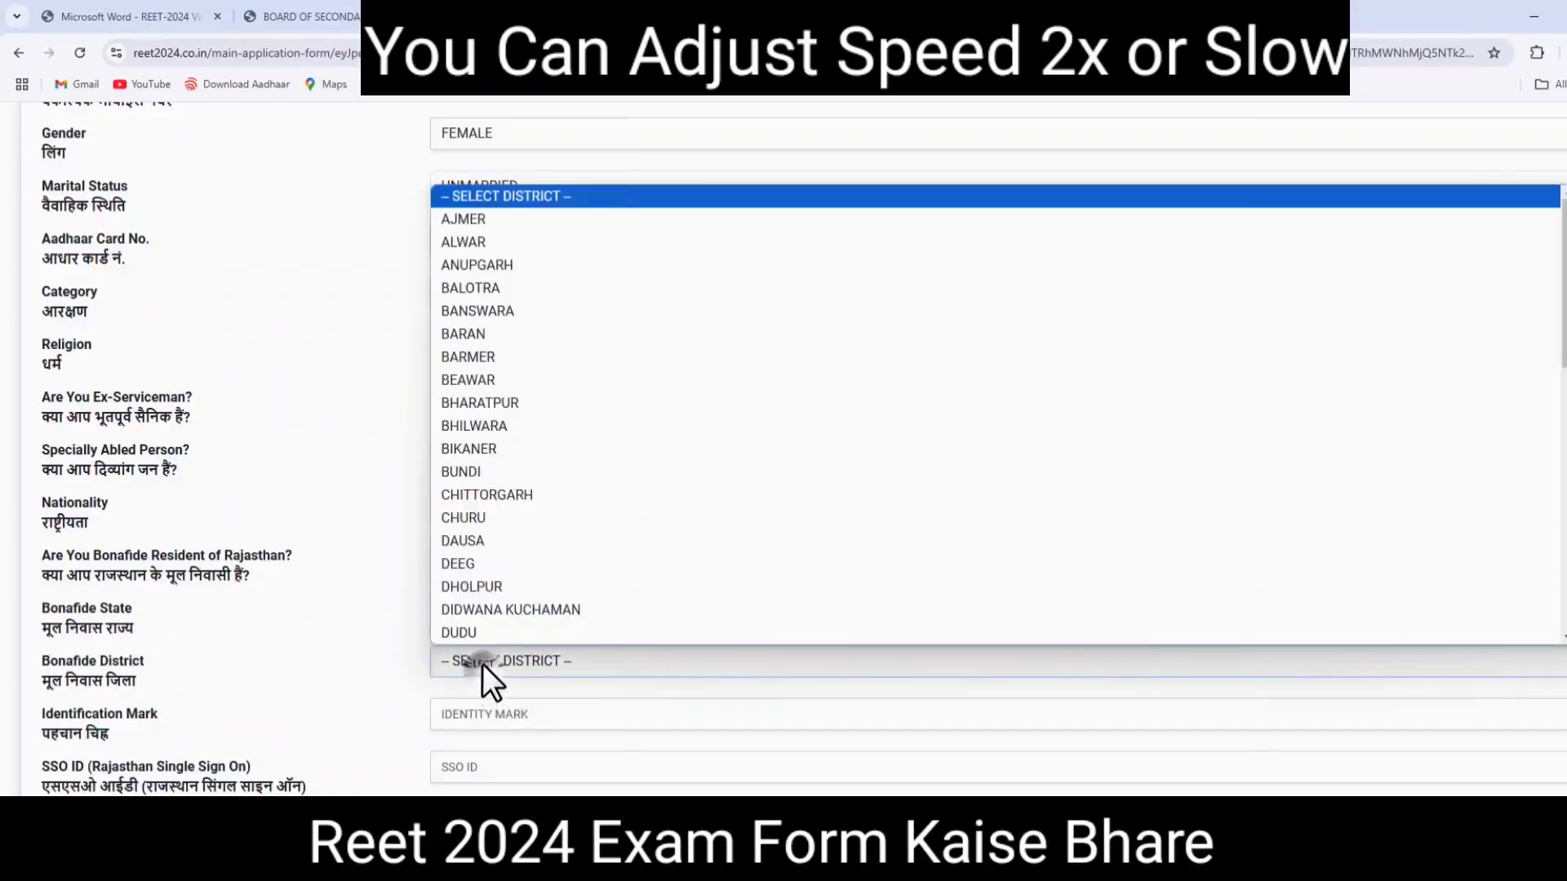
left_click(453, 445)
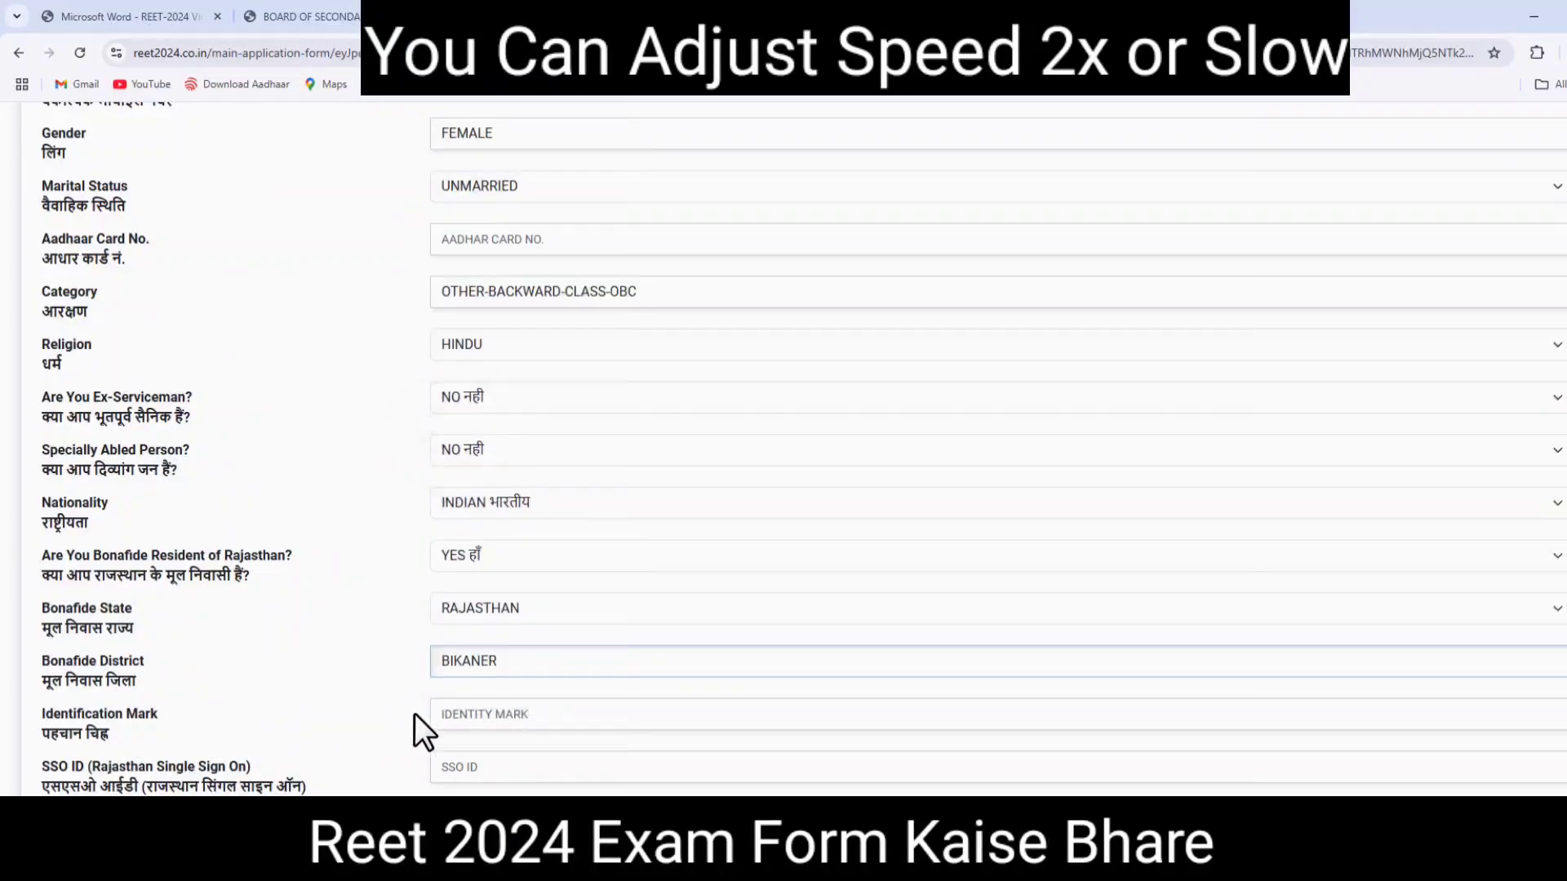
left_click(451, 713)
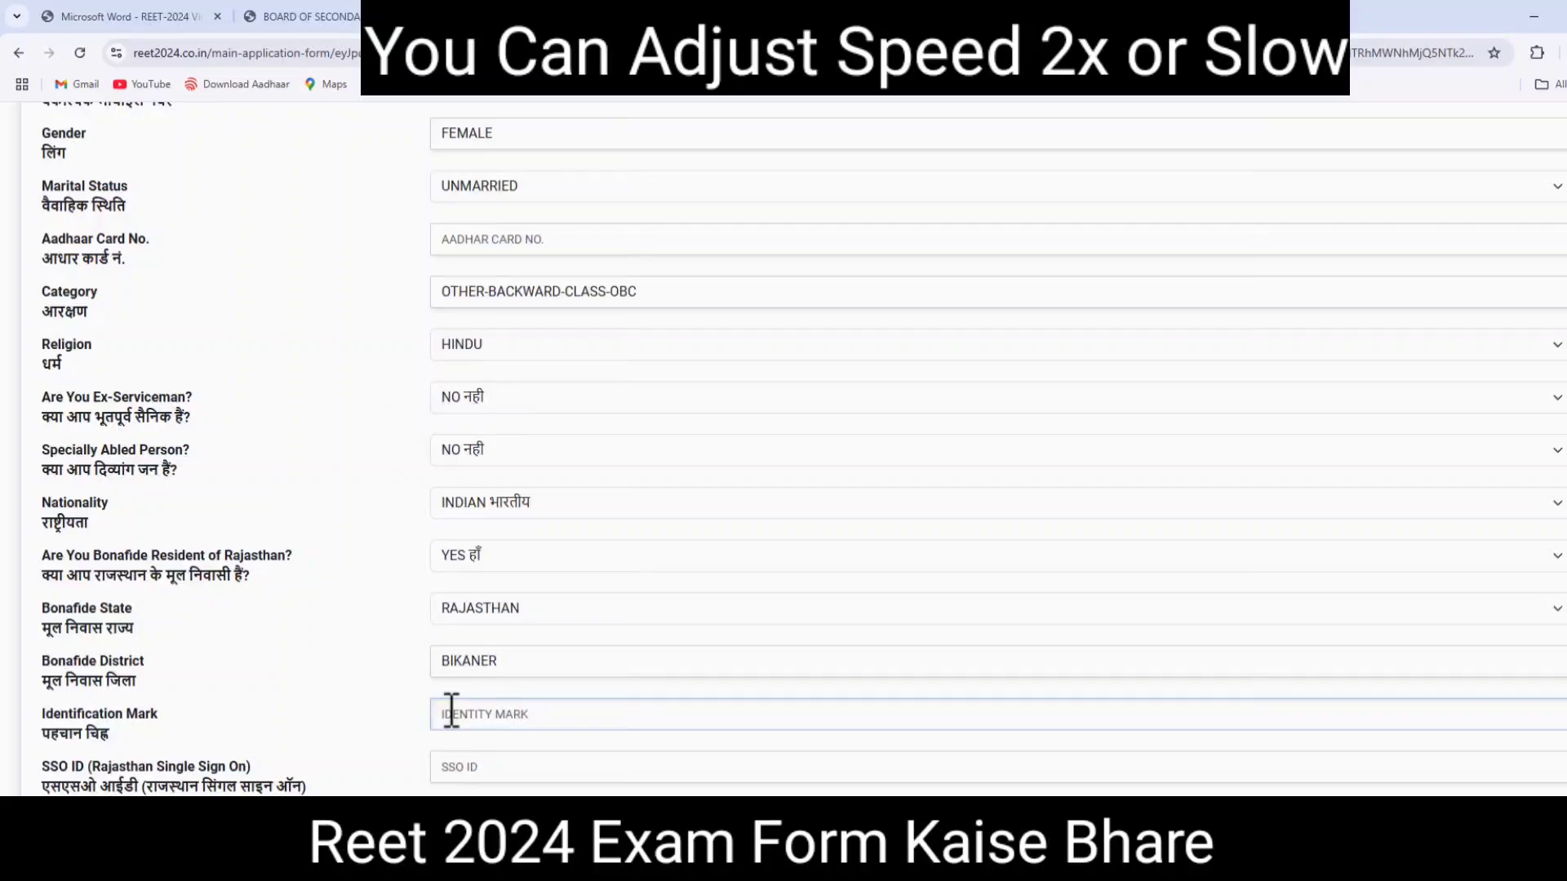
type("NO MARK")
left_click(375, 728)
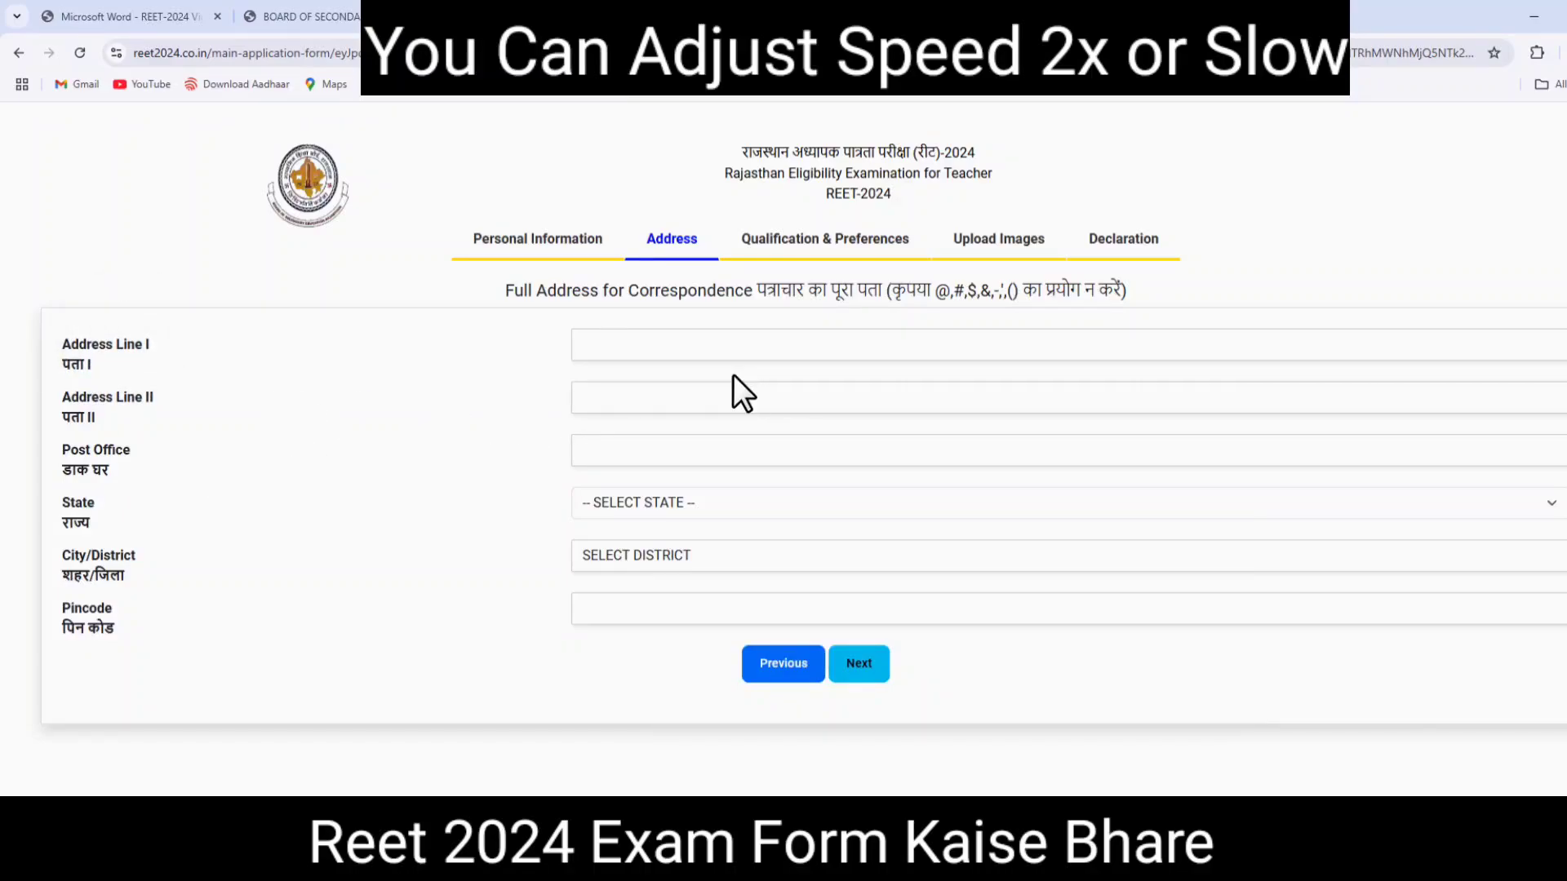
Step: Enter address state RAJASTHAN, district BIKANER and pincode 334604
left_click(662, 502)
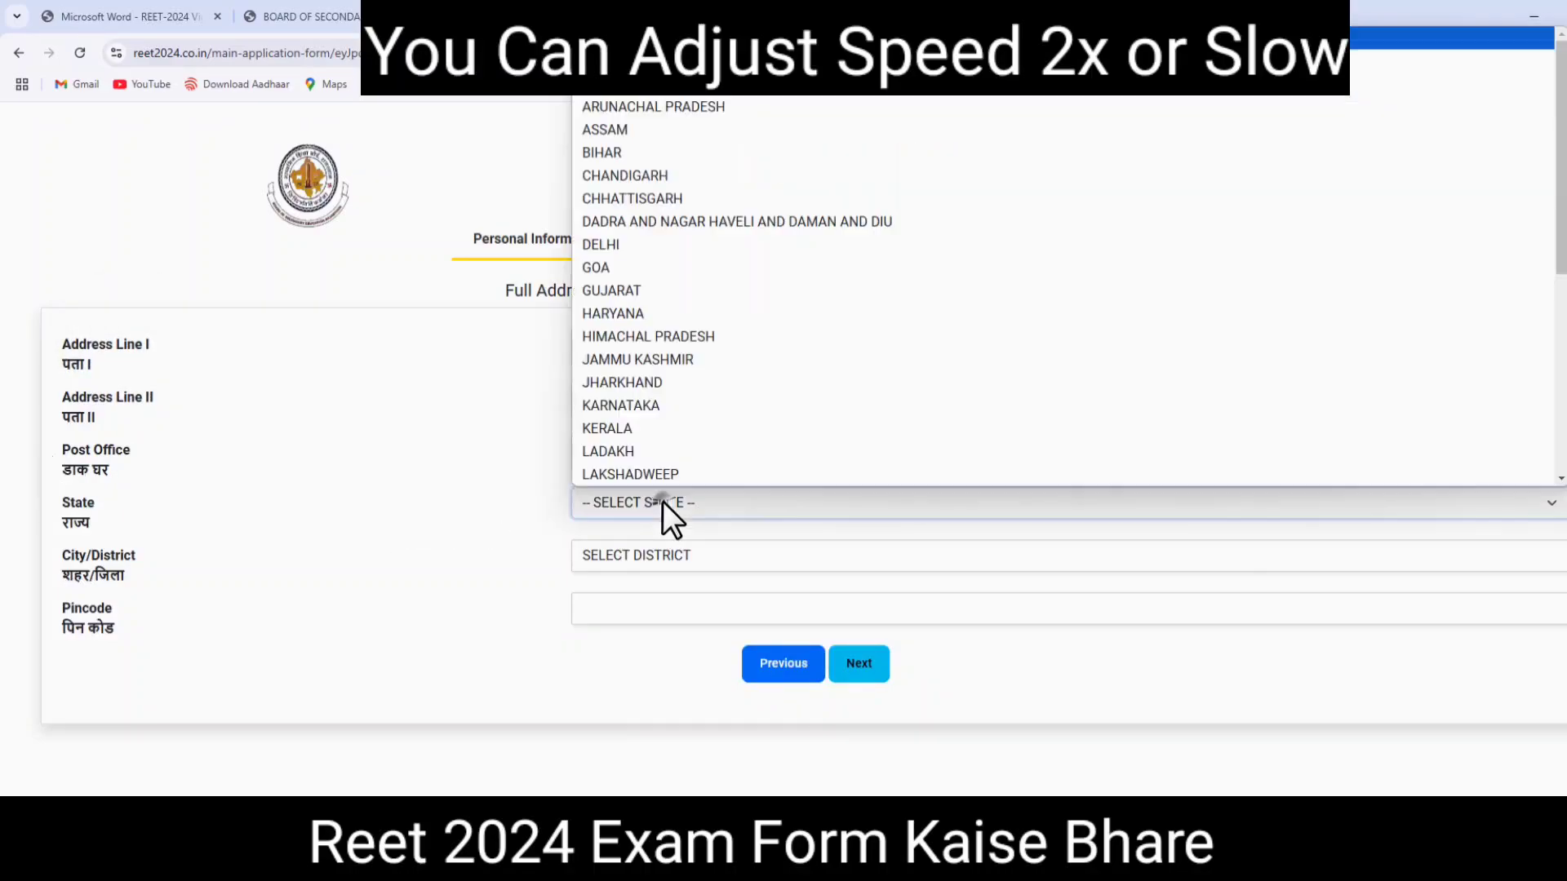
scroll(682, 385, "down", 5)
left_click(663, 311)
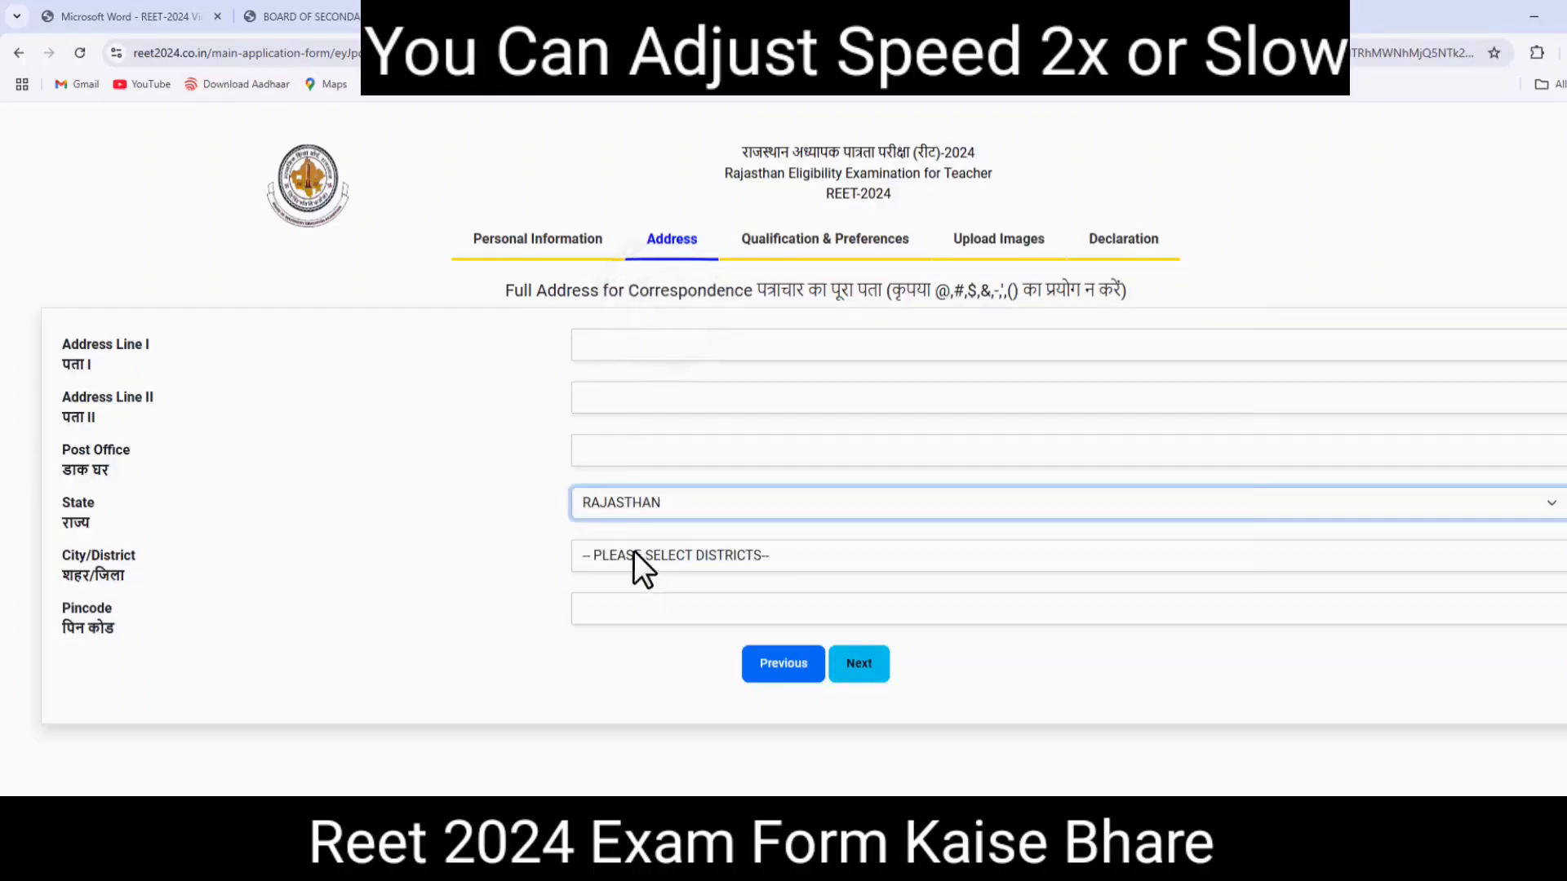
left_click(633, 550)
left_click(668, 279)
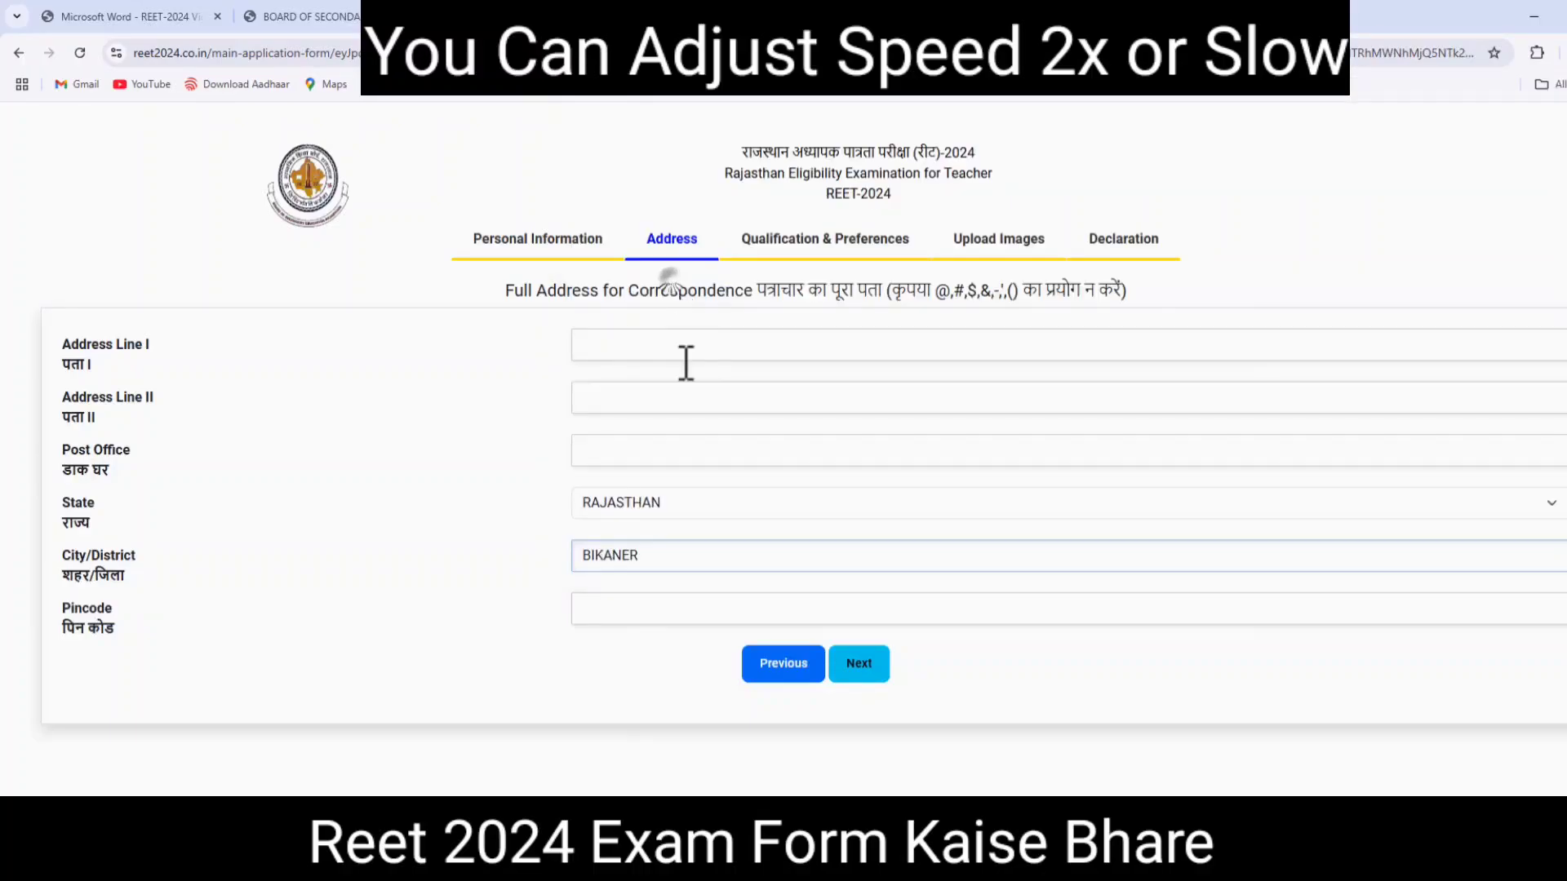
left_click(644, 611)
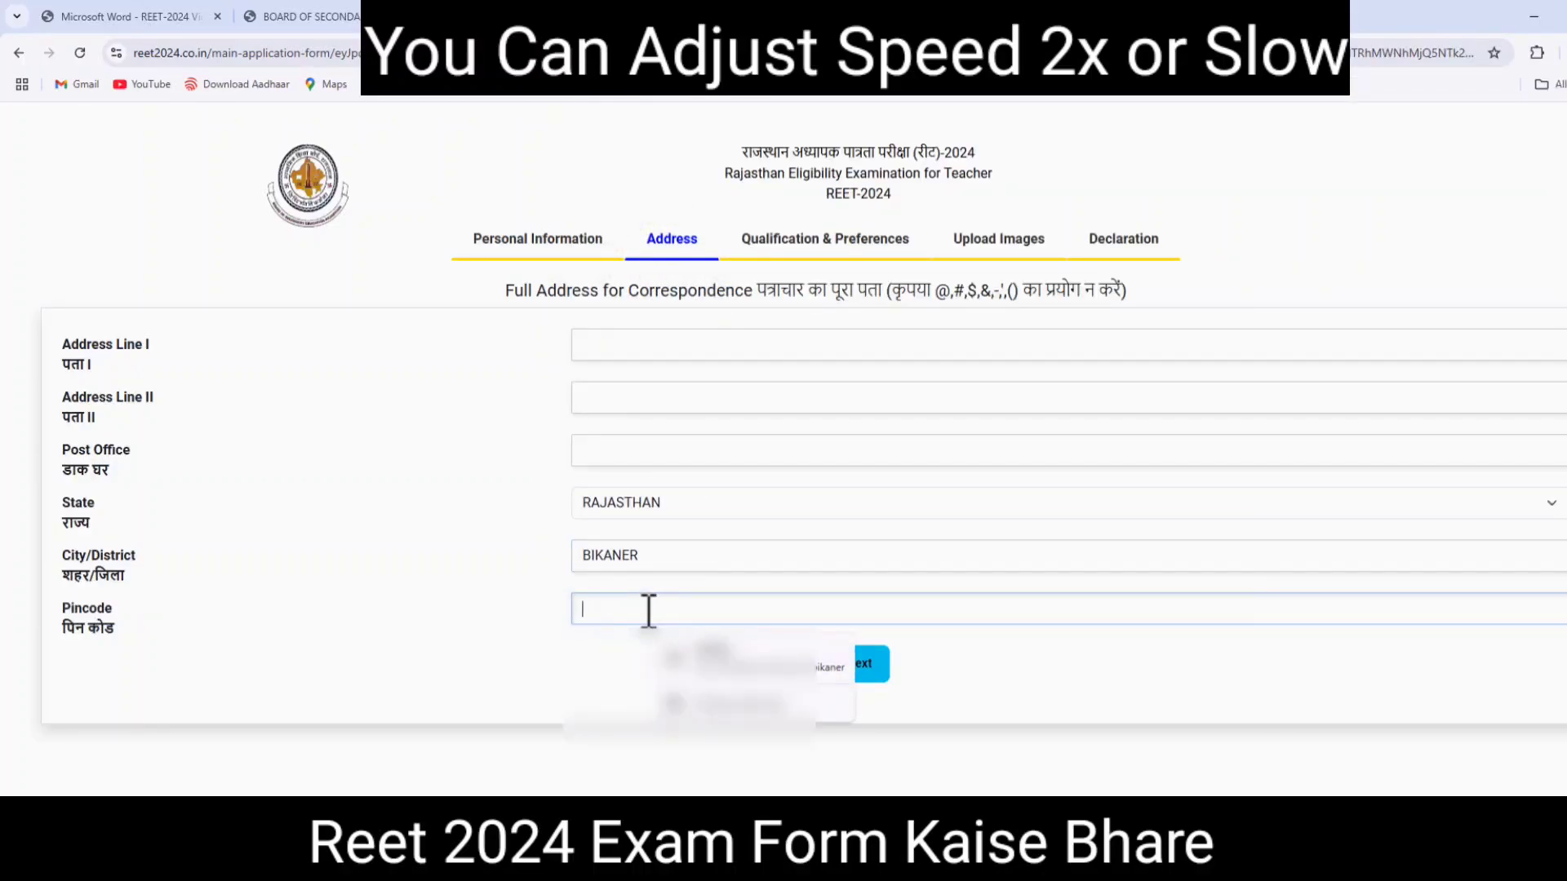
type("334604")
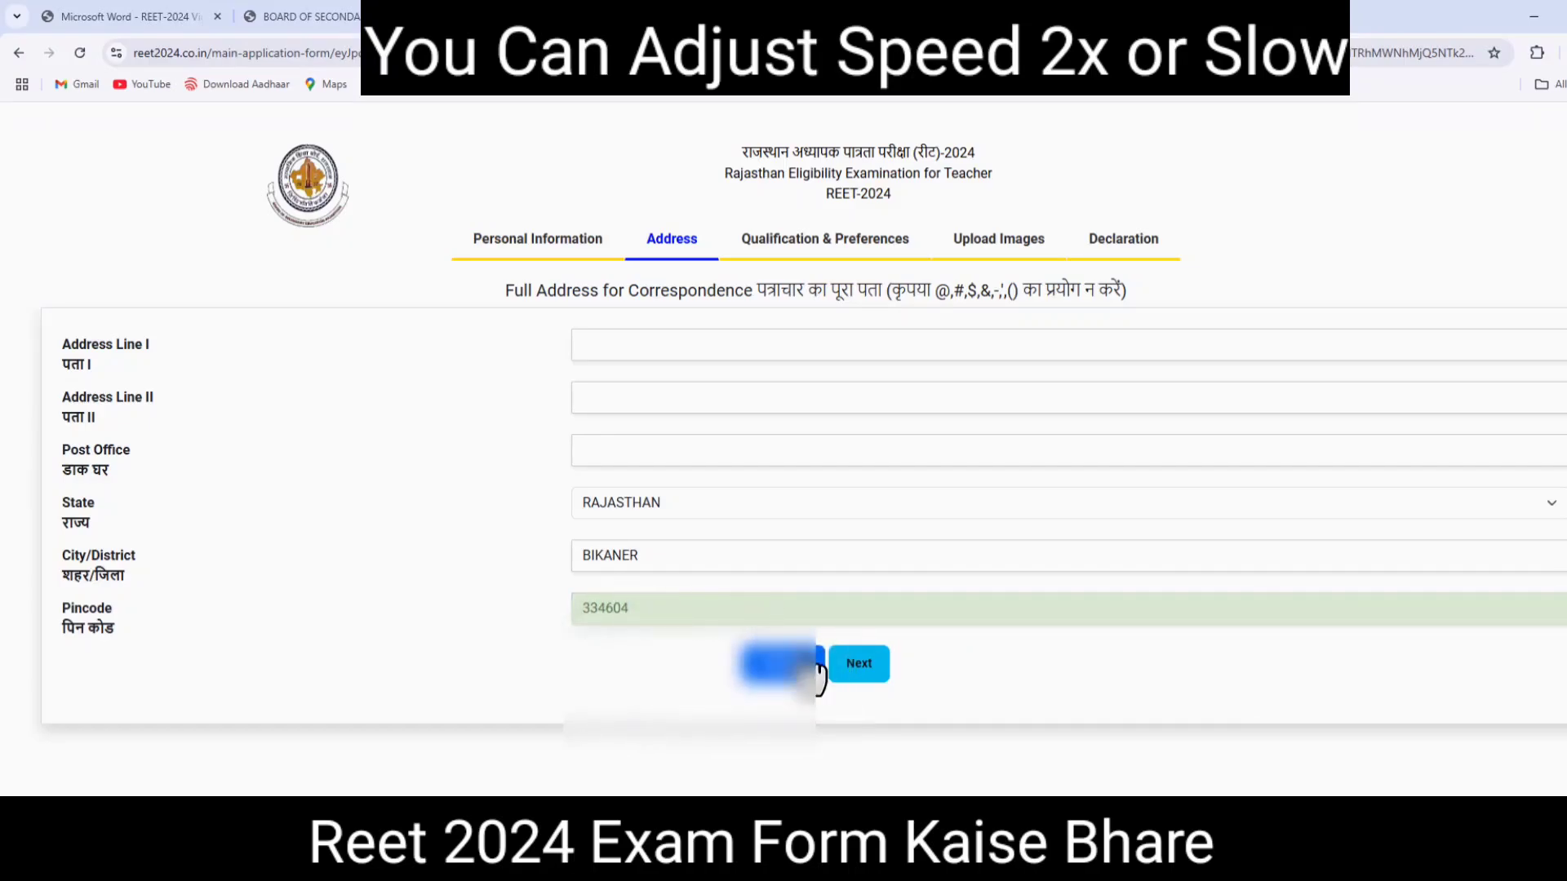
Step: Choose BIKANER and HANUMANGARH as the first and second exam centre preferences
left_click(857, 663)
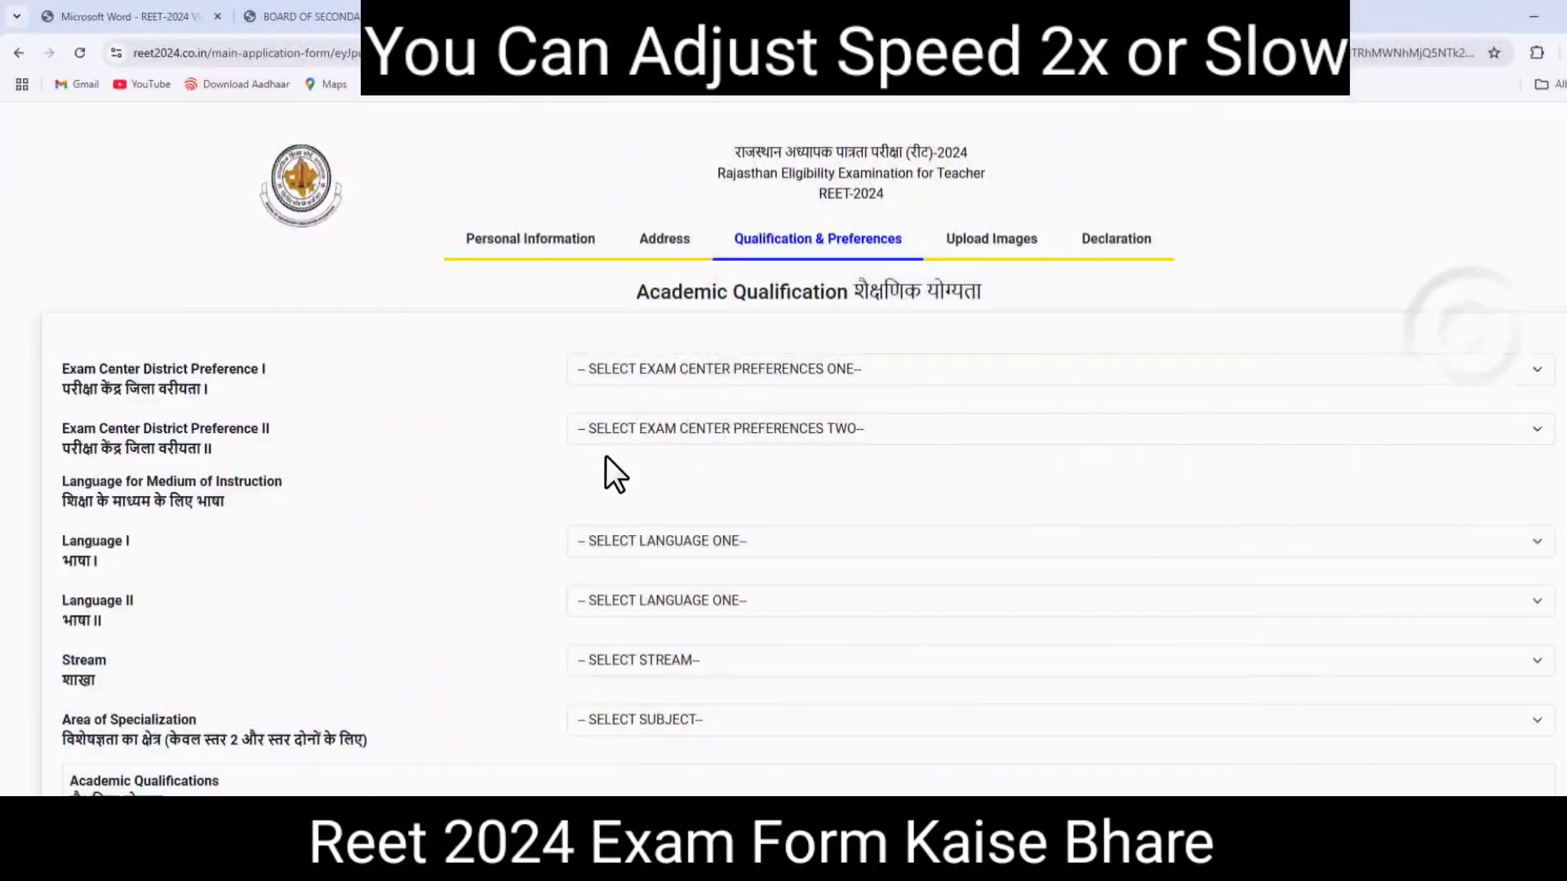
left_click(643, 368)
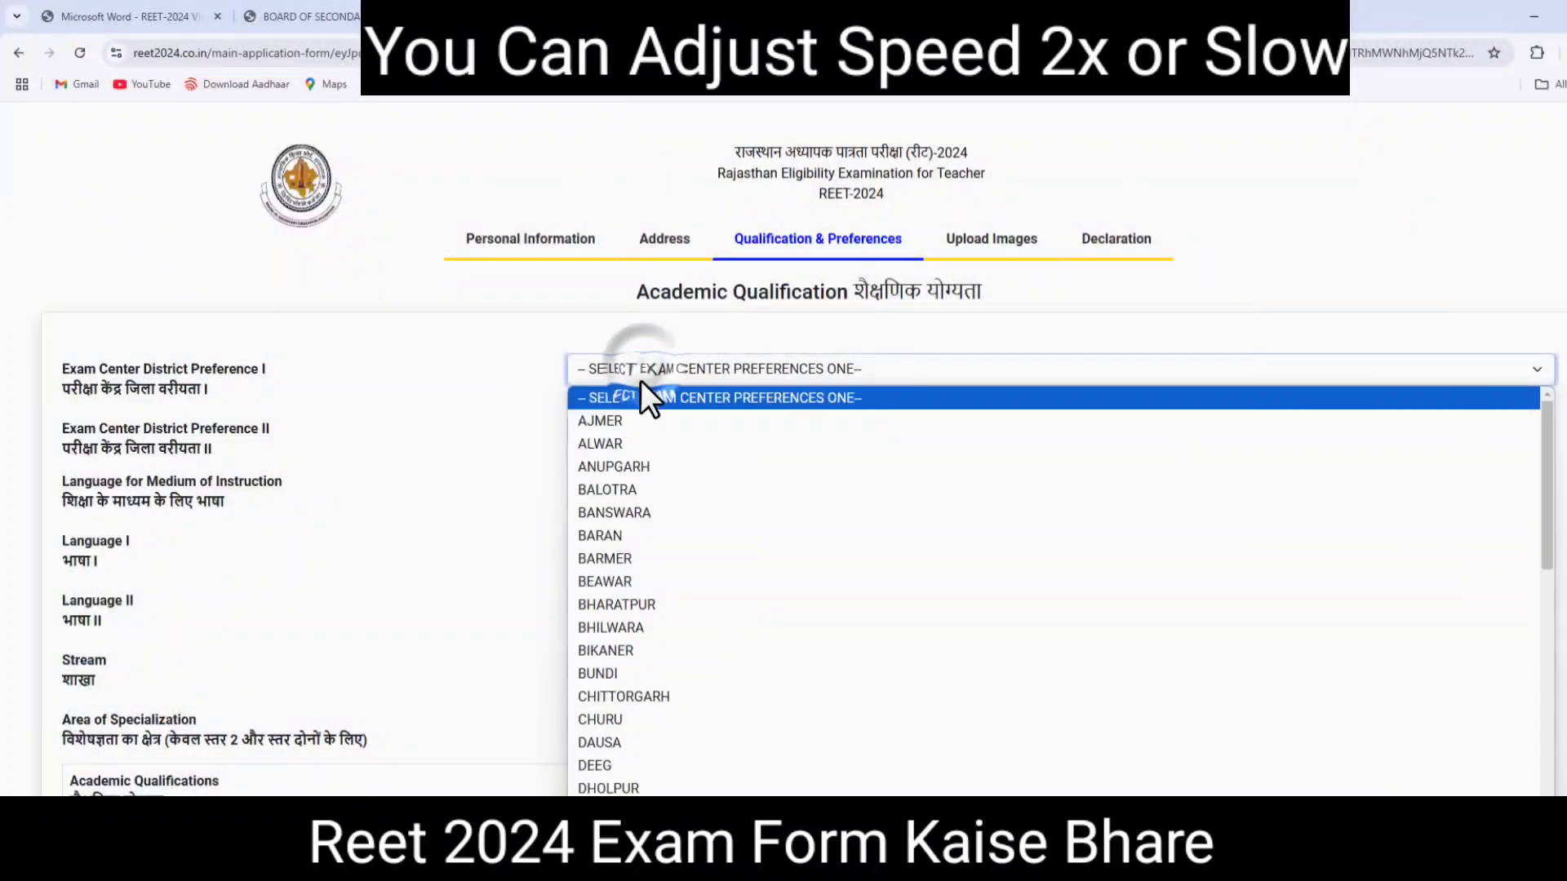
left_click(630, 650)
left_click(710, 429)
scroll(681, 734, "down", 8)
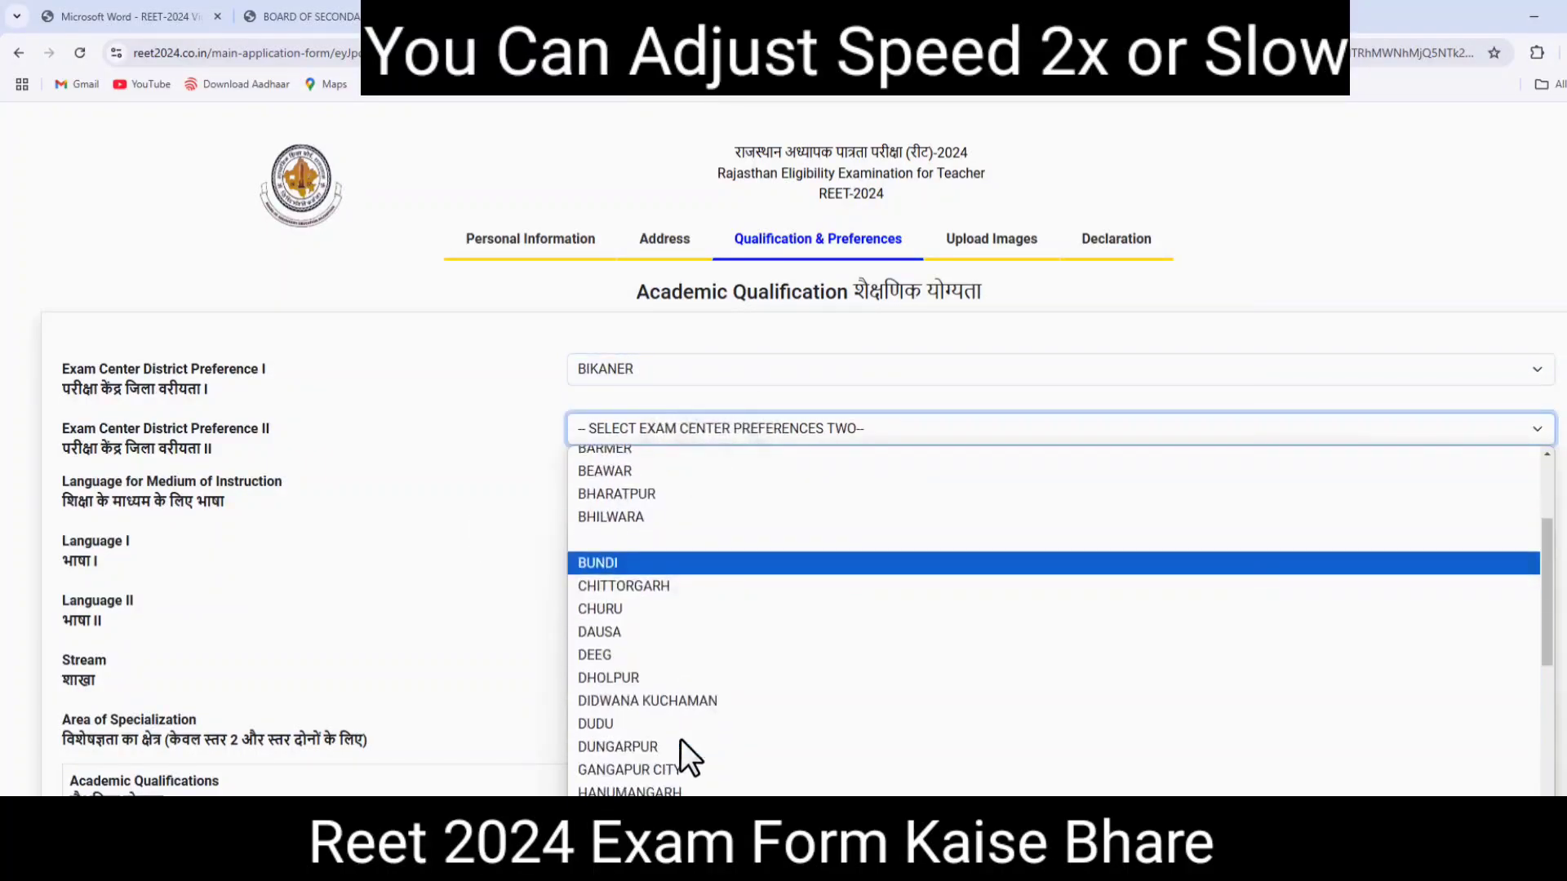
scroll(675, 620, "up", 4)
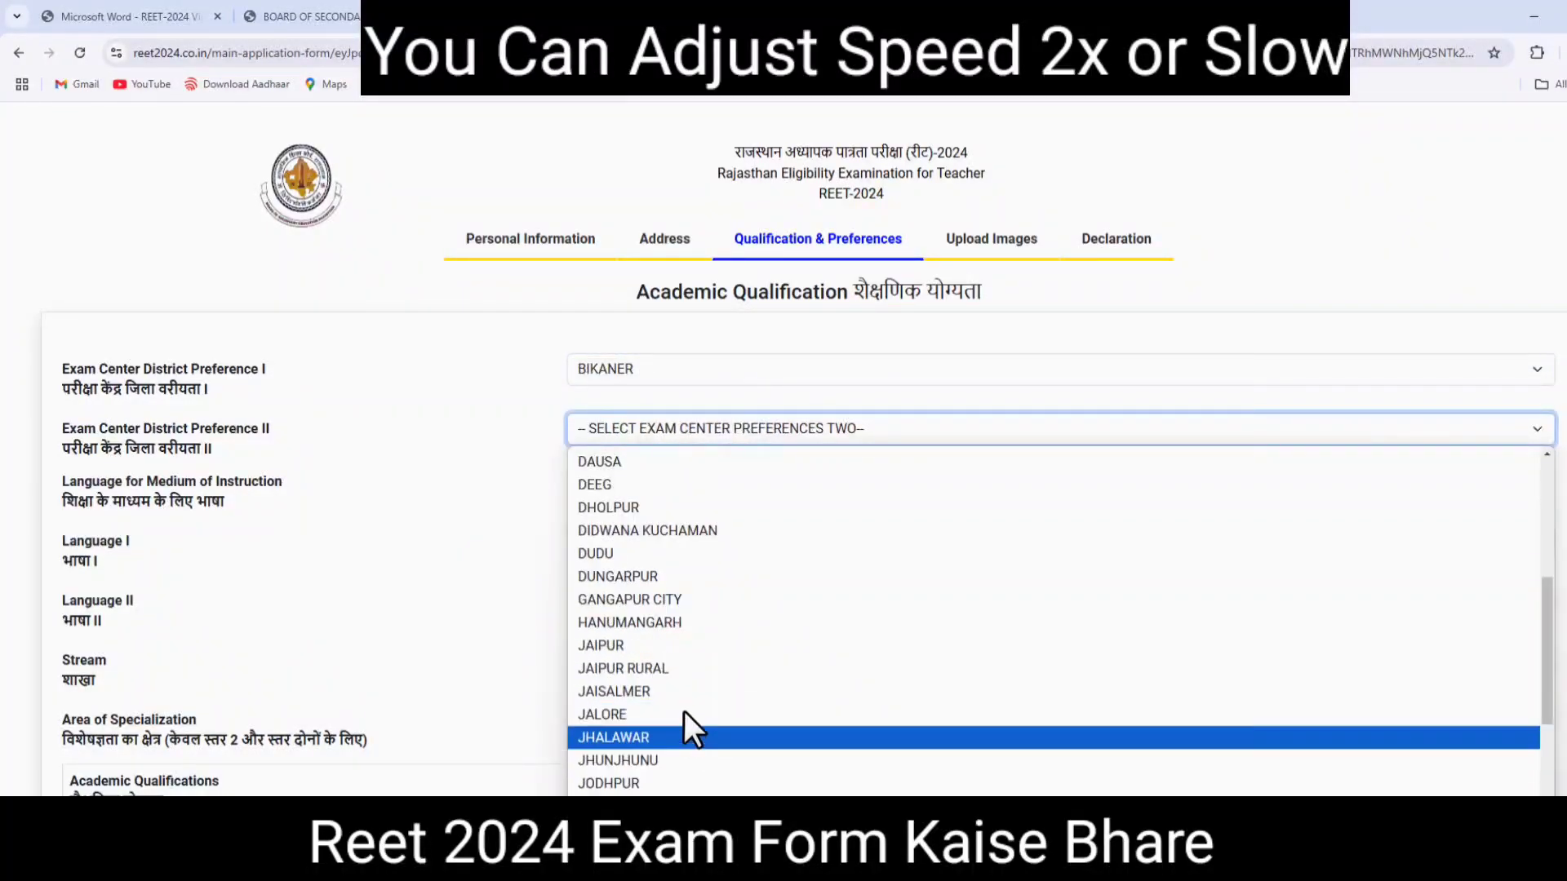
left_click(682, 622)
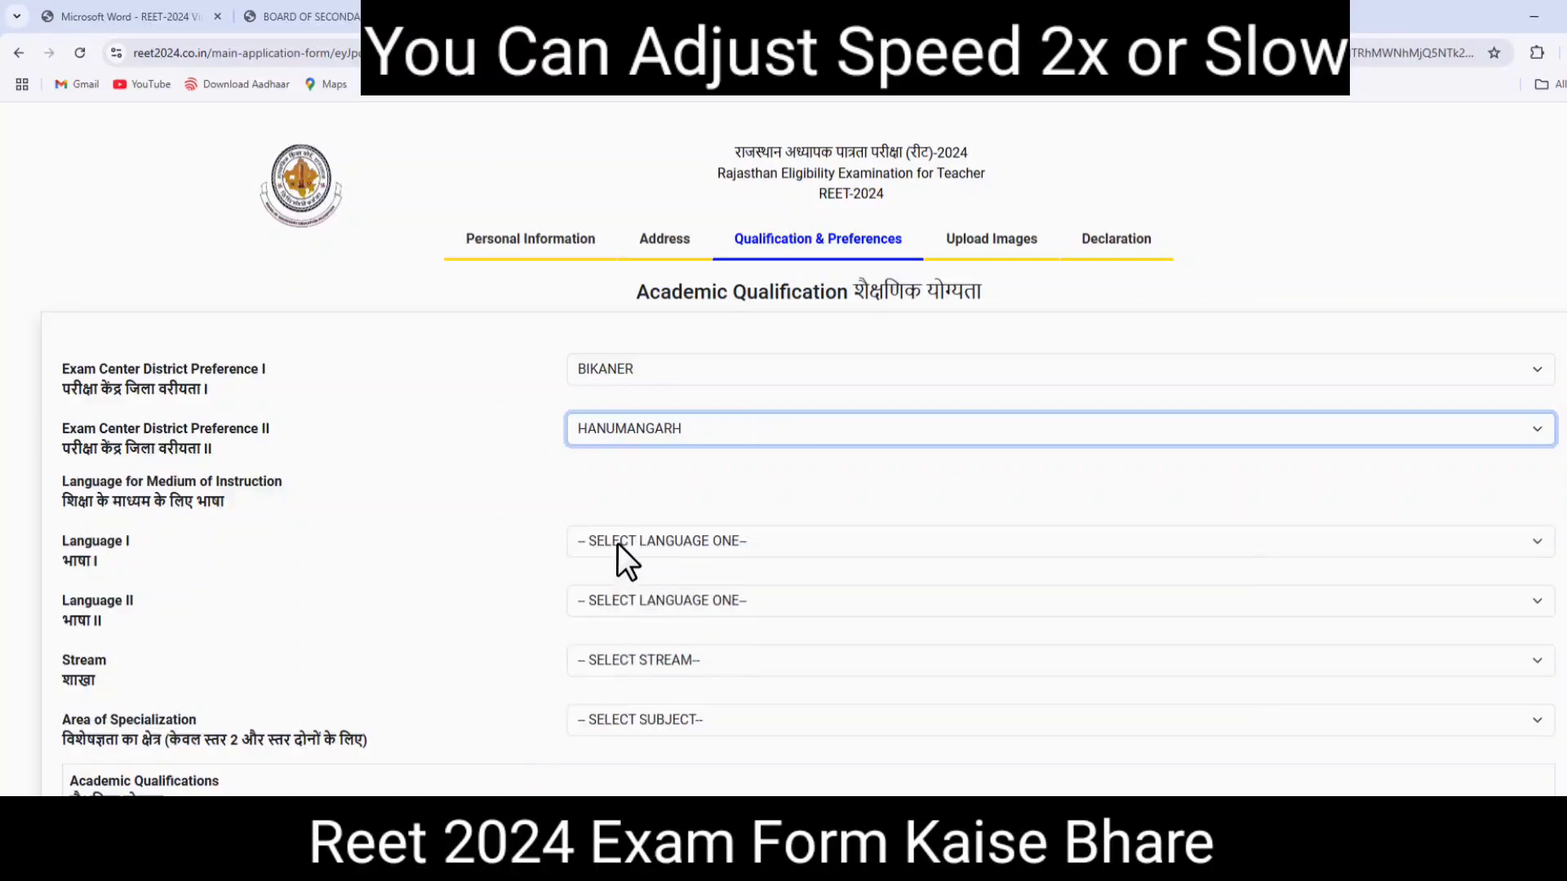
Step: Set Language I HINDI, Language II SANSKRIT and stream SOCIAL STUDIES
left_click(619, 542)
left_click(625, 589)
left_click(658, 607)
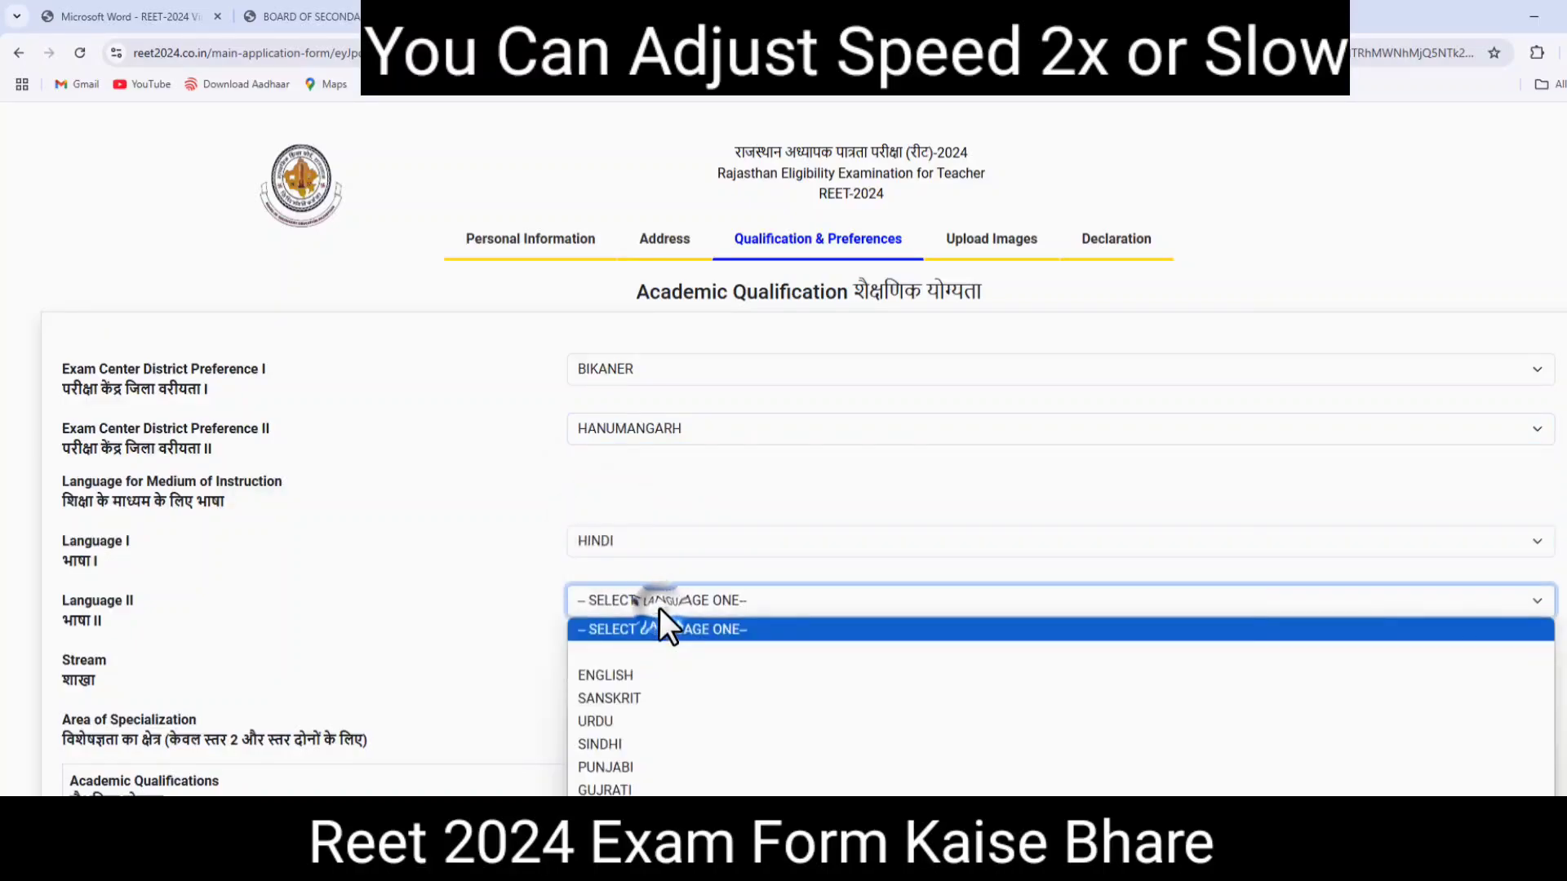
left_click(642, 698)
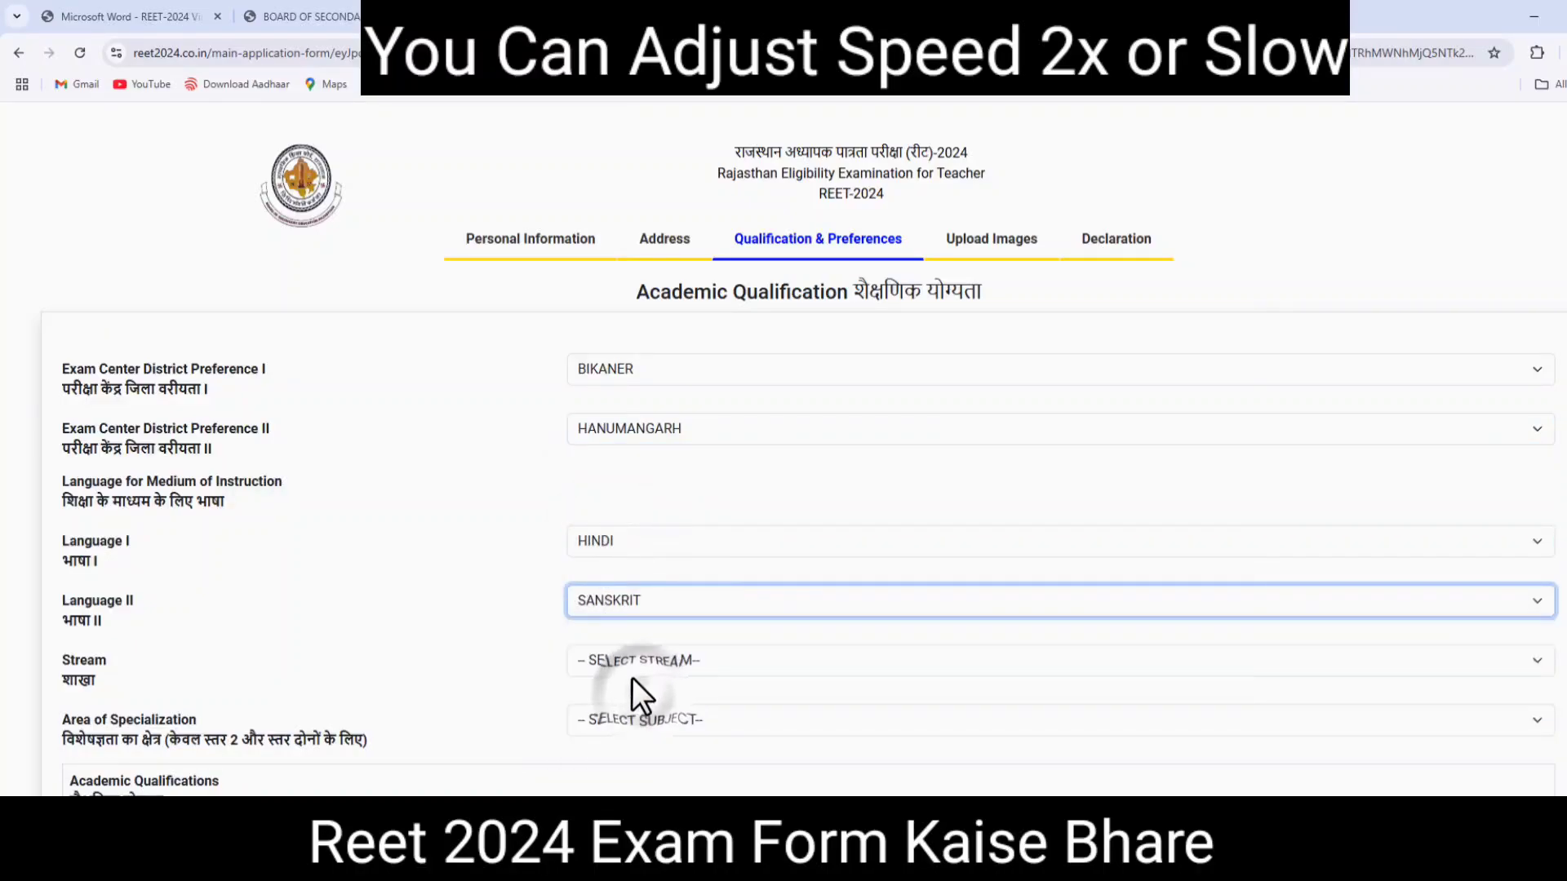
left_click(681, 659)
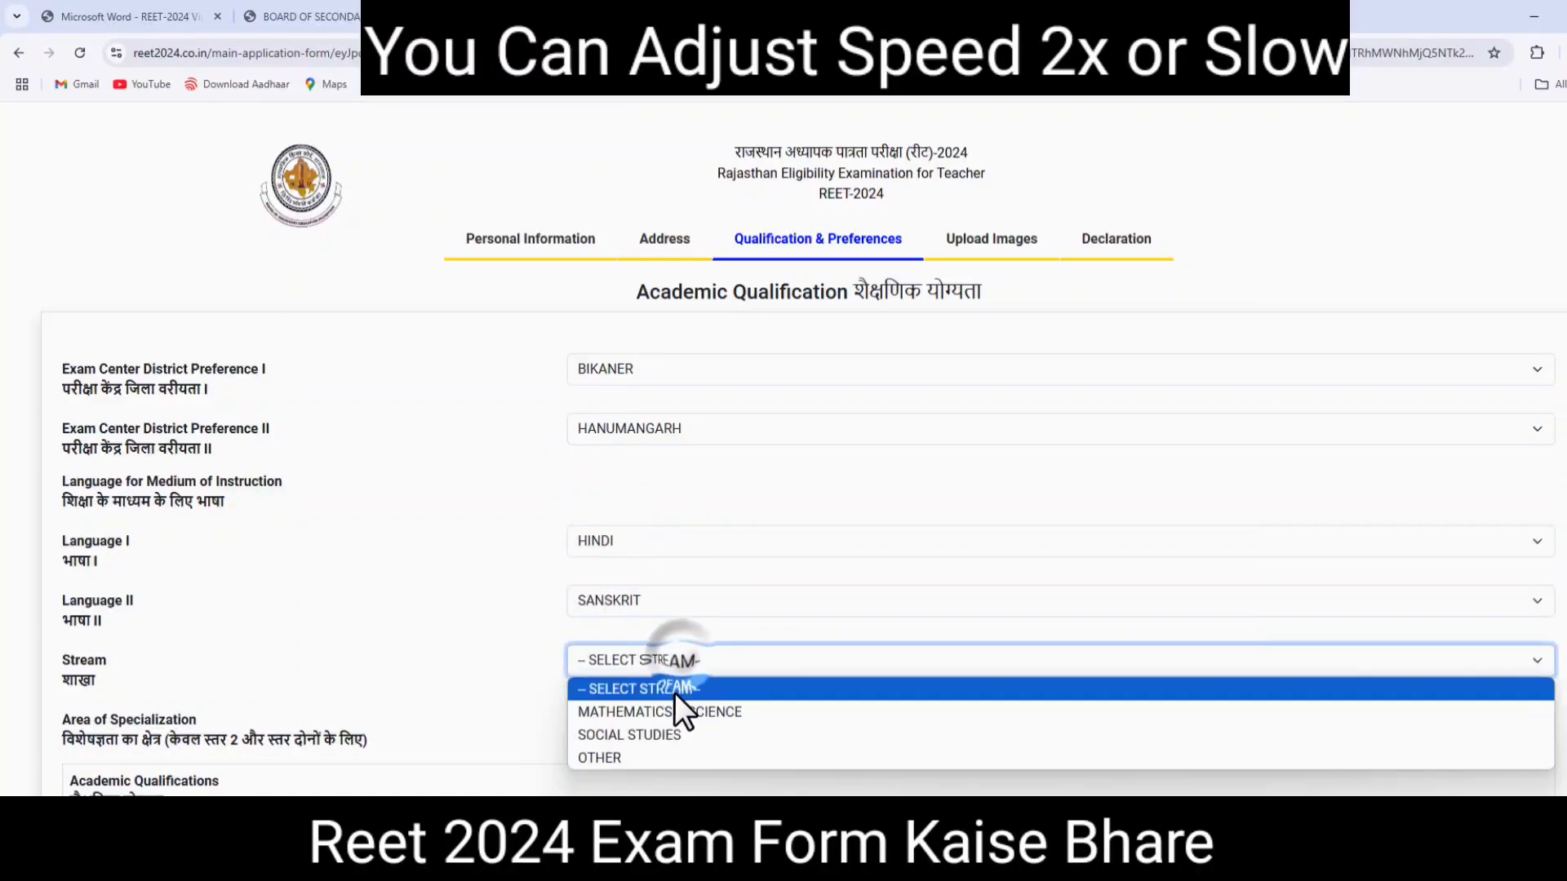
left_click(653, 741)
left_click(643, 723)
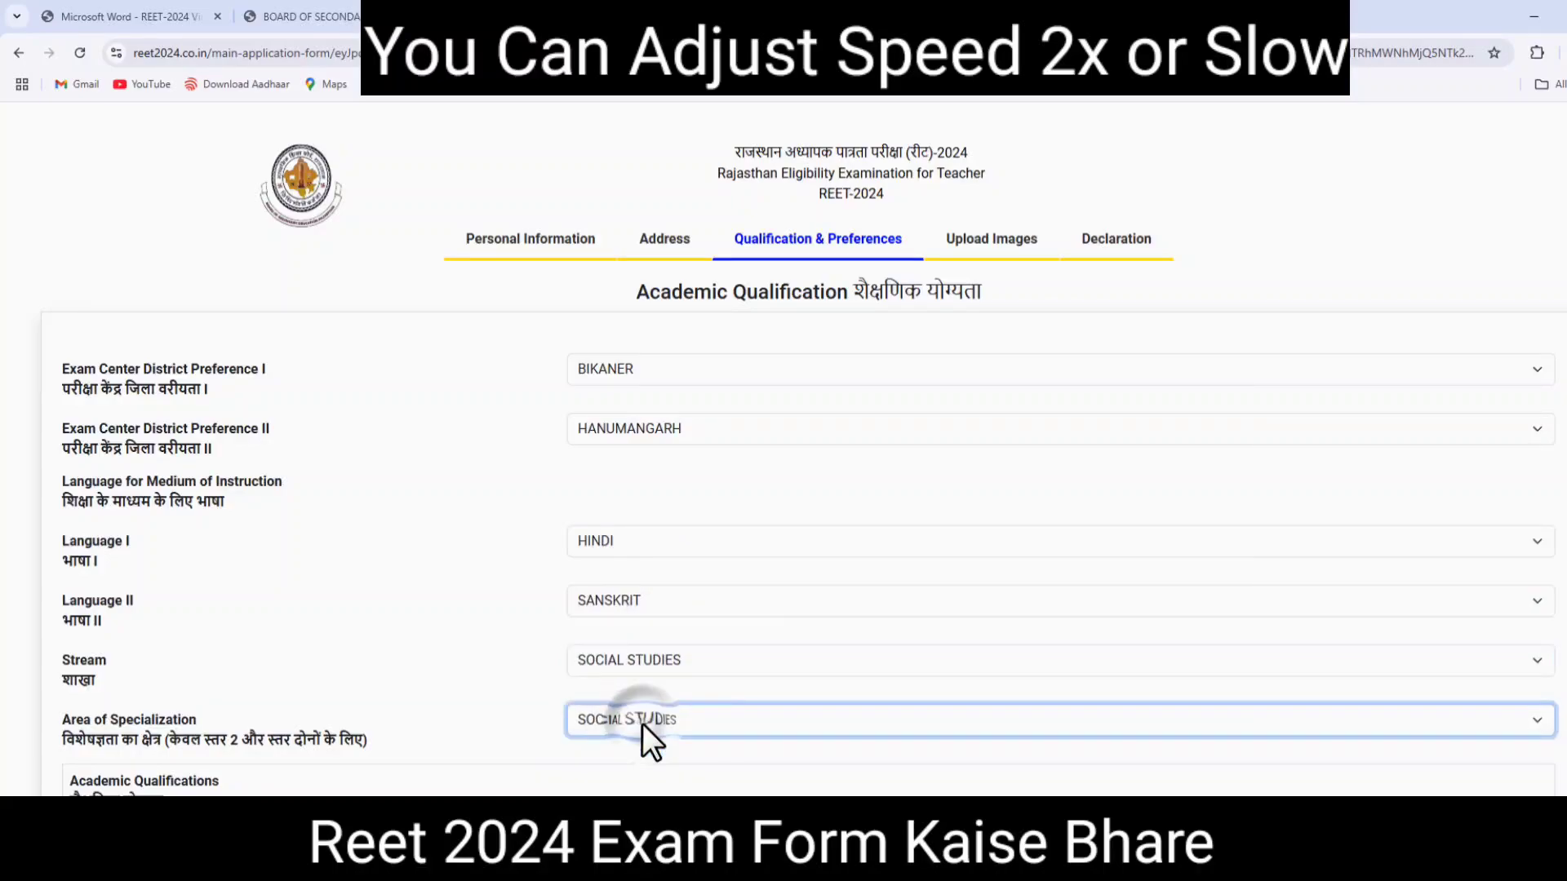
left_click(437, 672)
Step: Recheck the language dropdowns, keeping HINDI and SANSKRIT
scroll(457, 652, "down", 1)
scroll(511, 571, "up", 1)
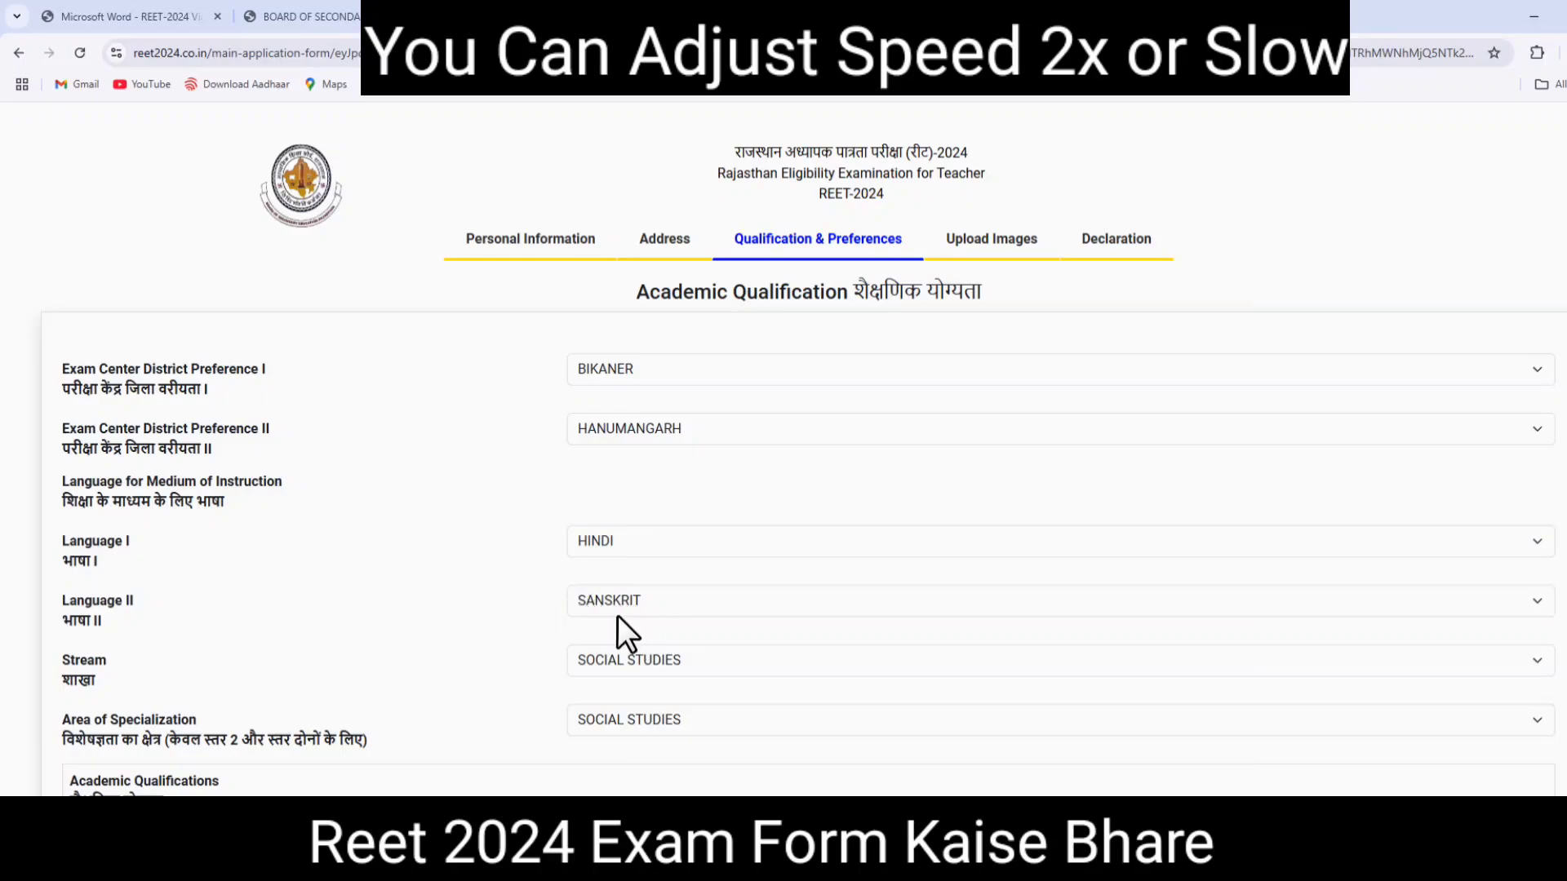
left_click(629, 551)
left_click(629, 551)
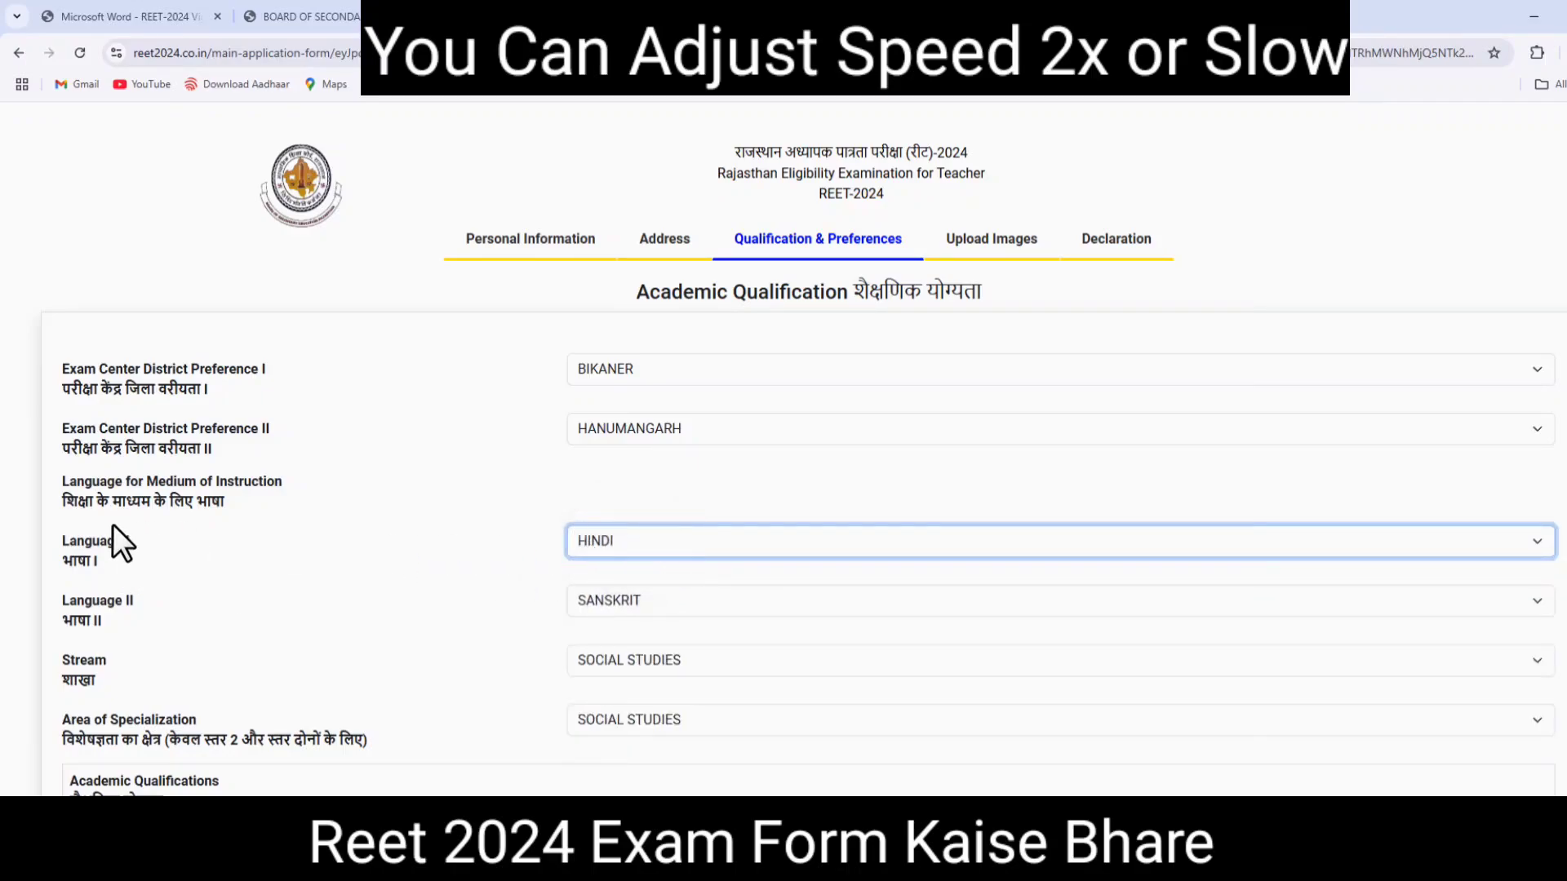
left_click(69, 534)
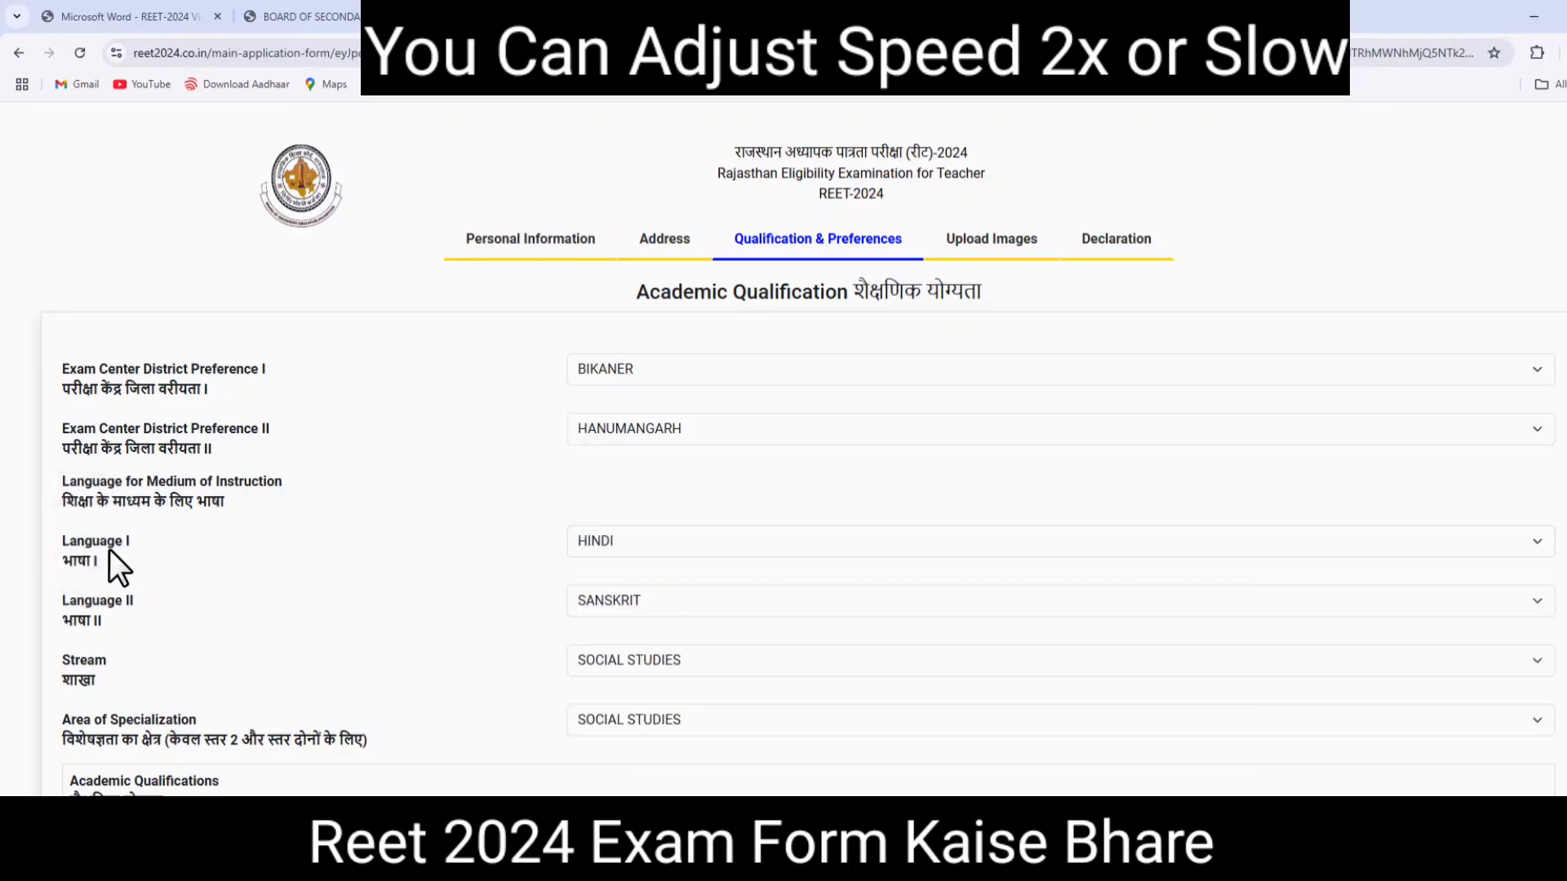
left_click(703, 548)
left_click(702, 545)
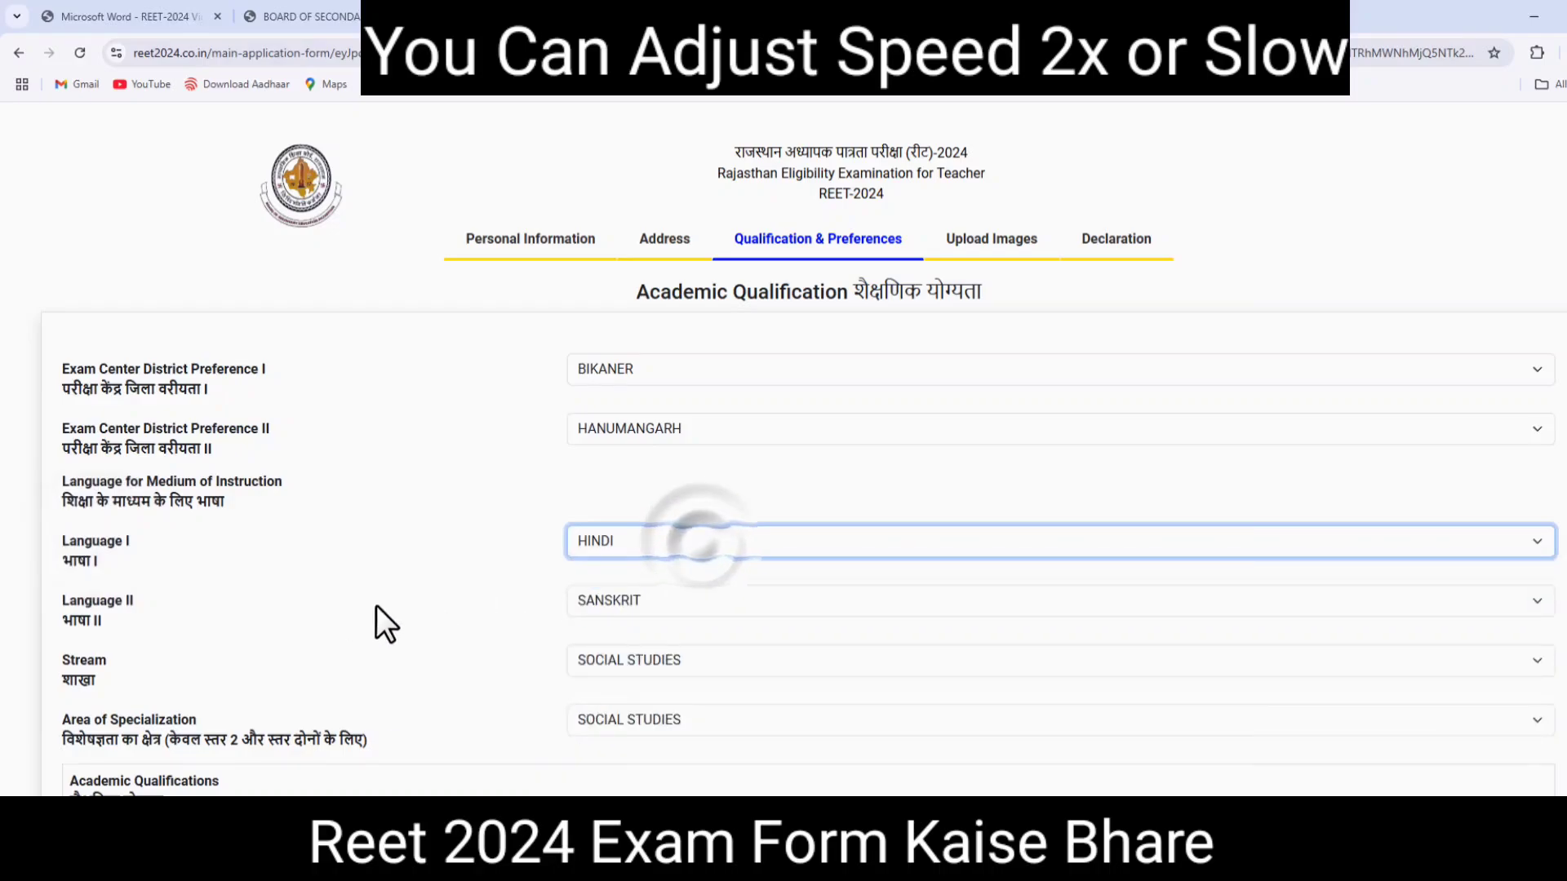
left_click(663, 603)
left_click(664, 603)
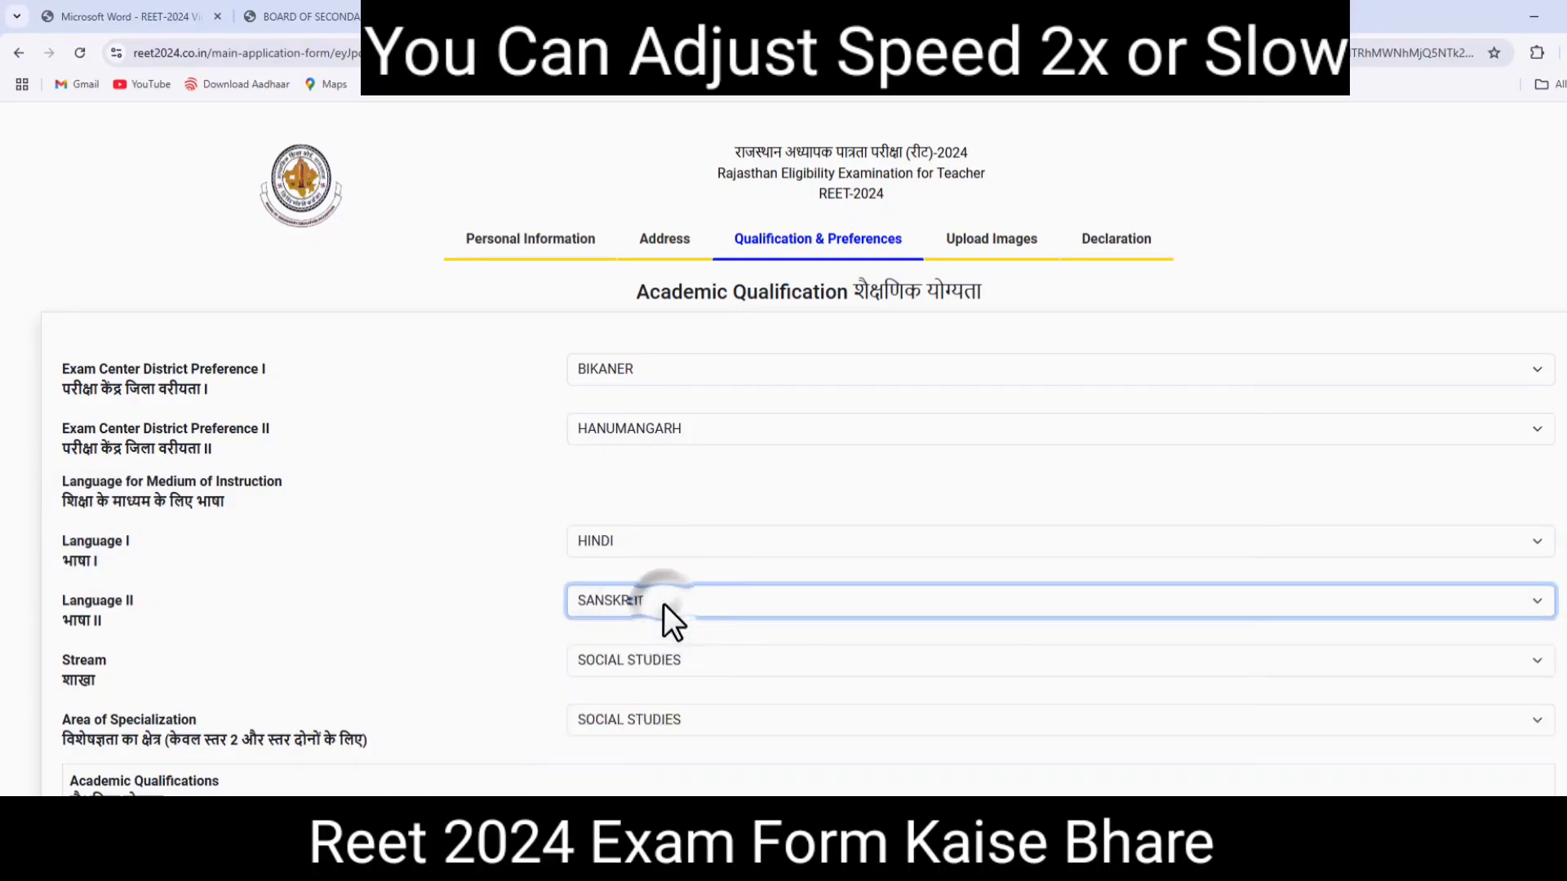
Step: Try OTHER as stream, revert to SOCIAL STUDIES, and keep SOCIAL STUDIES specialization
left_click(630, 658)
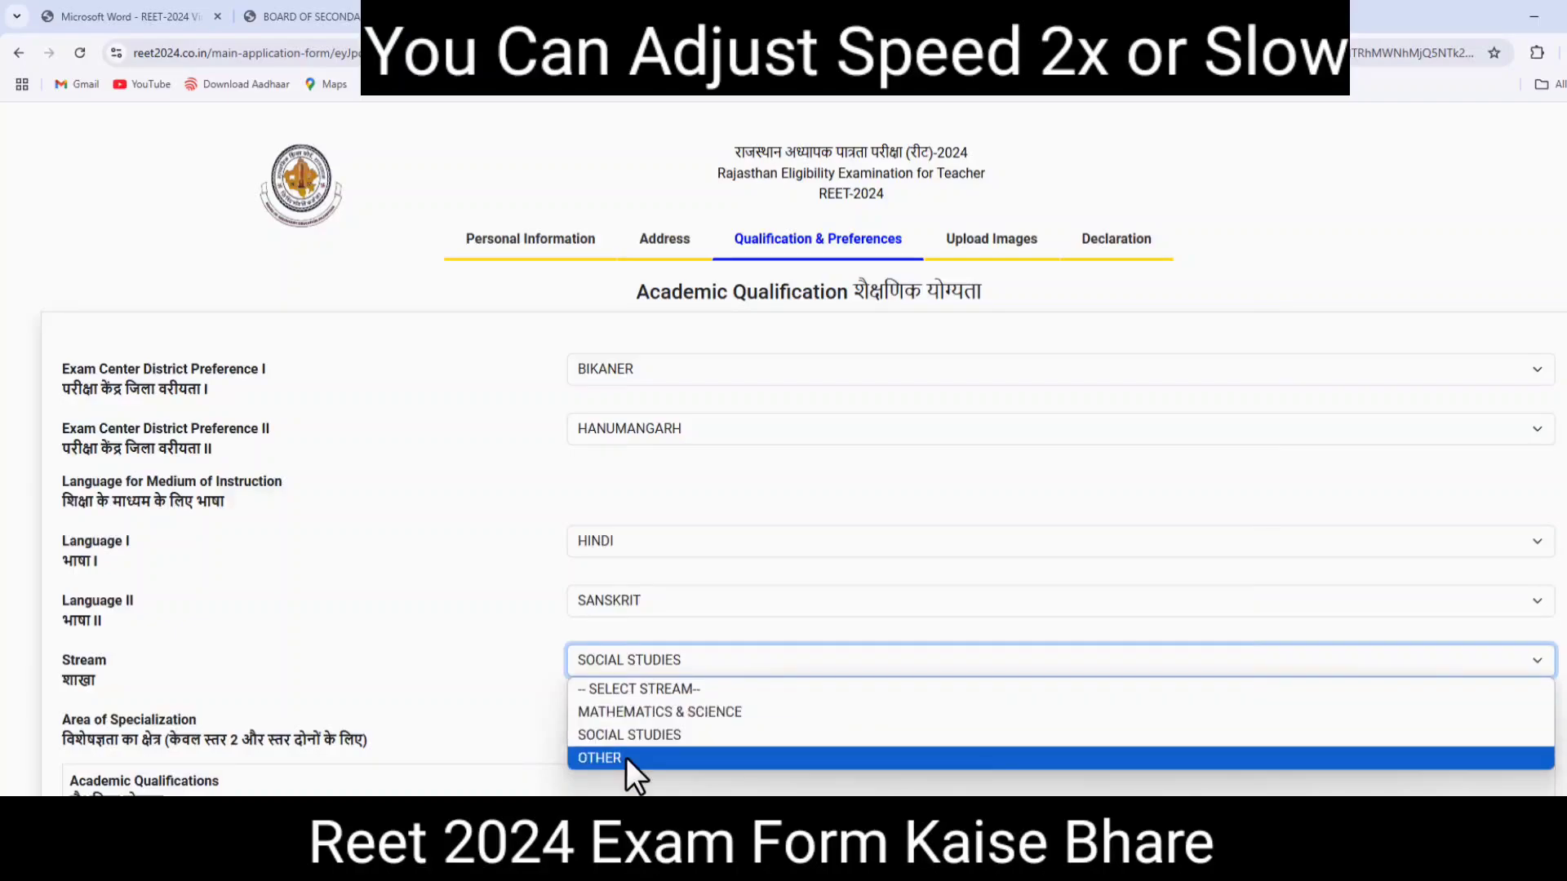
left_click(625, 757)
left_click(660, 657)
left_click(657, 736)
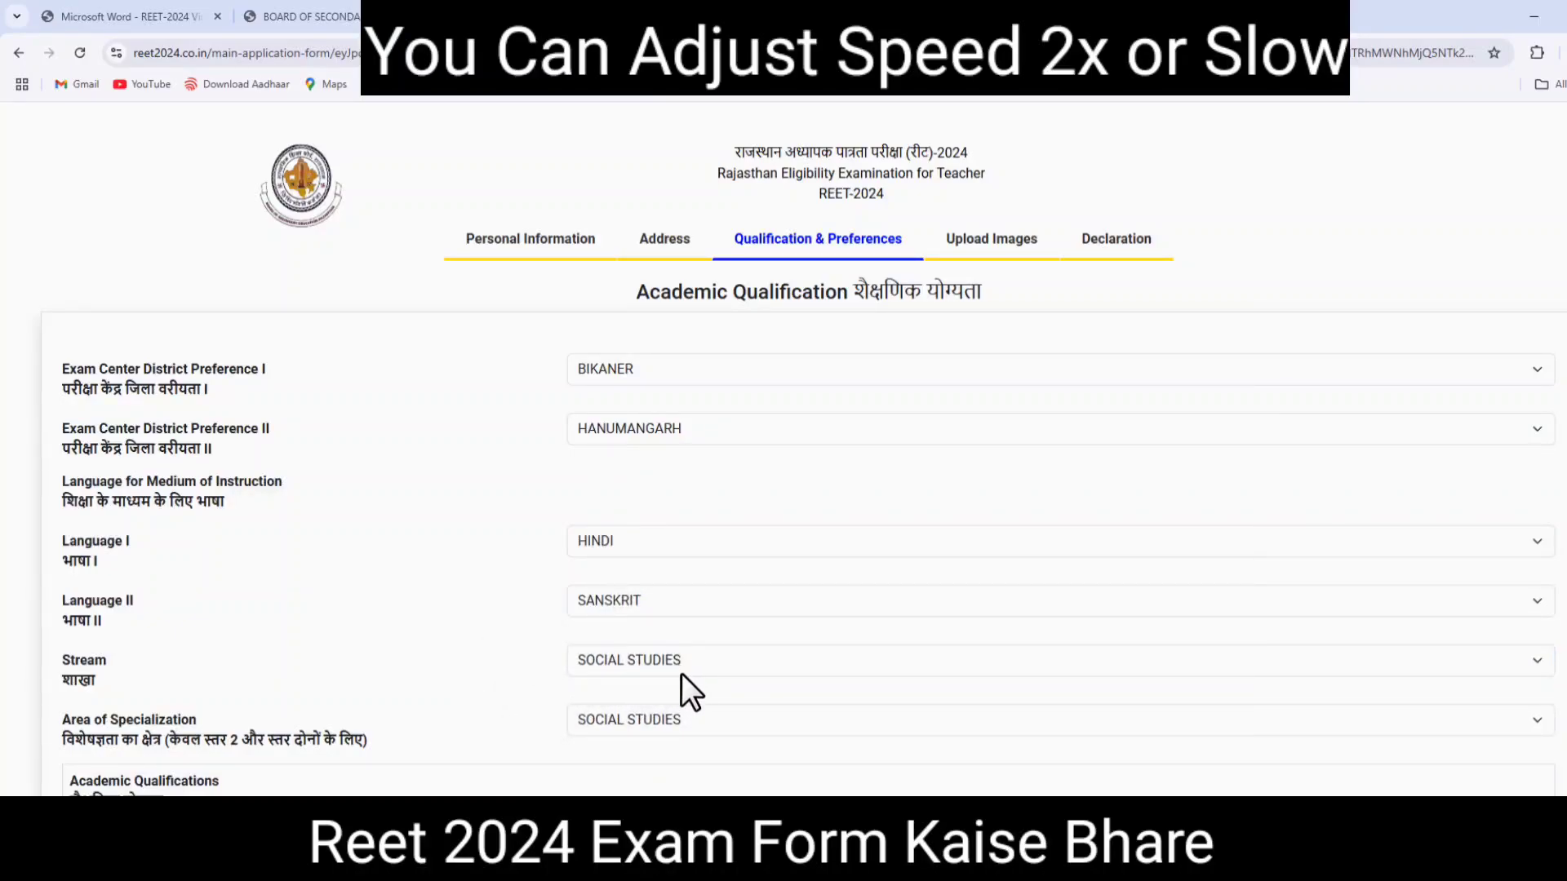
left_click(615, 718)
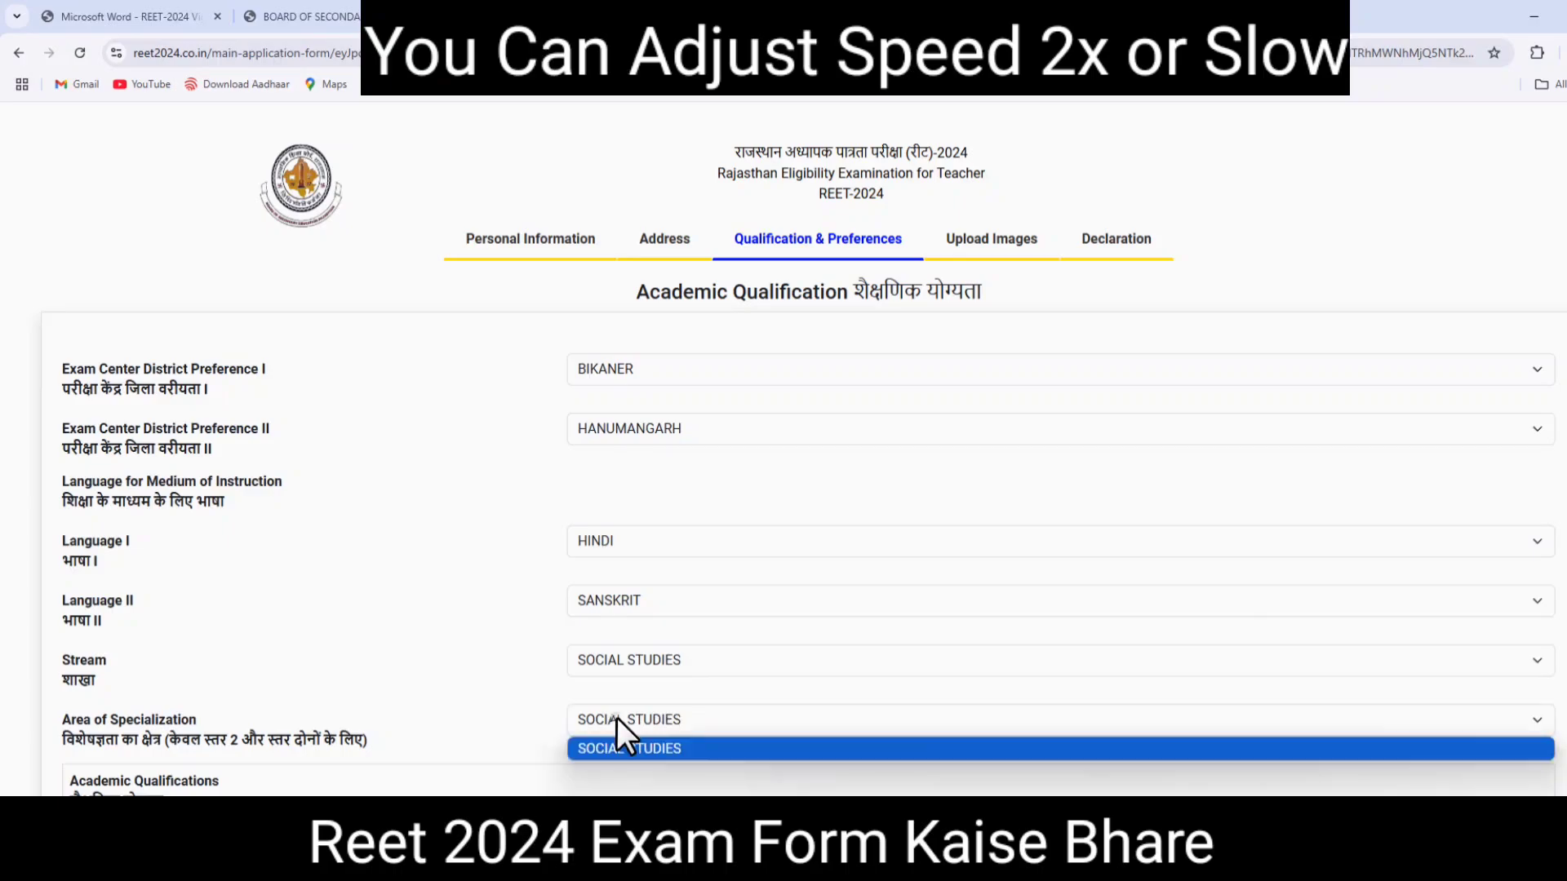
left_click(616, 718)
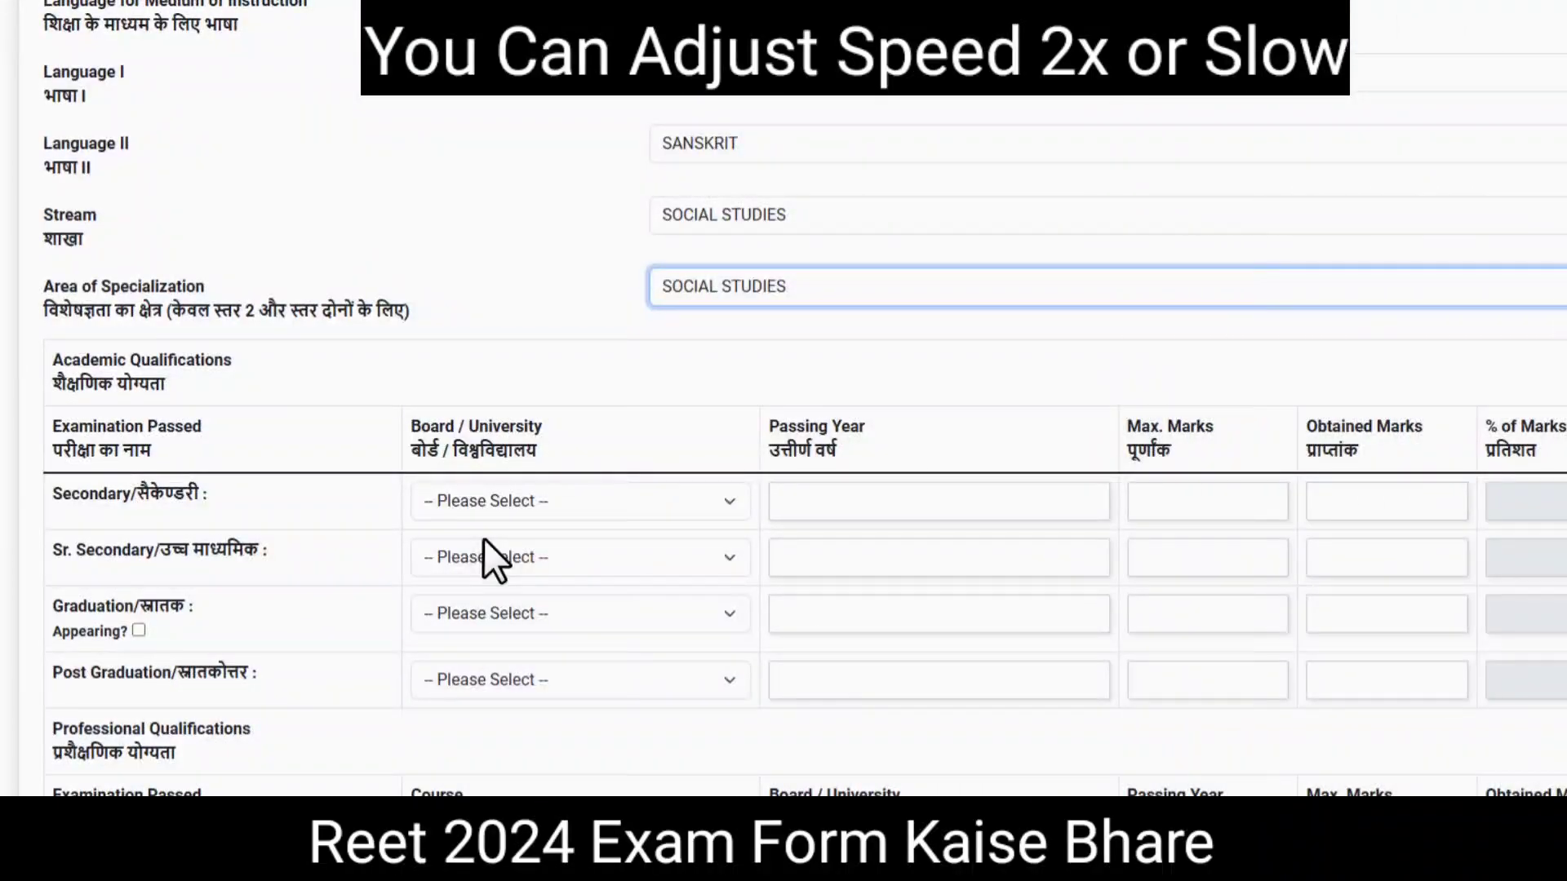
Step: Pick BOARD OF SECONDARY EDUCATION, RAJASTHAN, AJMER for both Secondary and Sr. Secondary
left_click(144, 493)
left_click(552, 493)
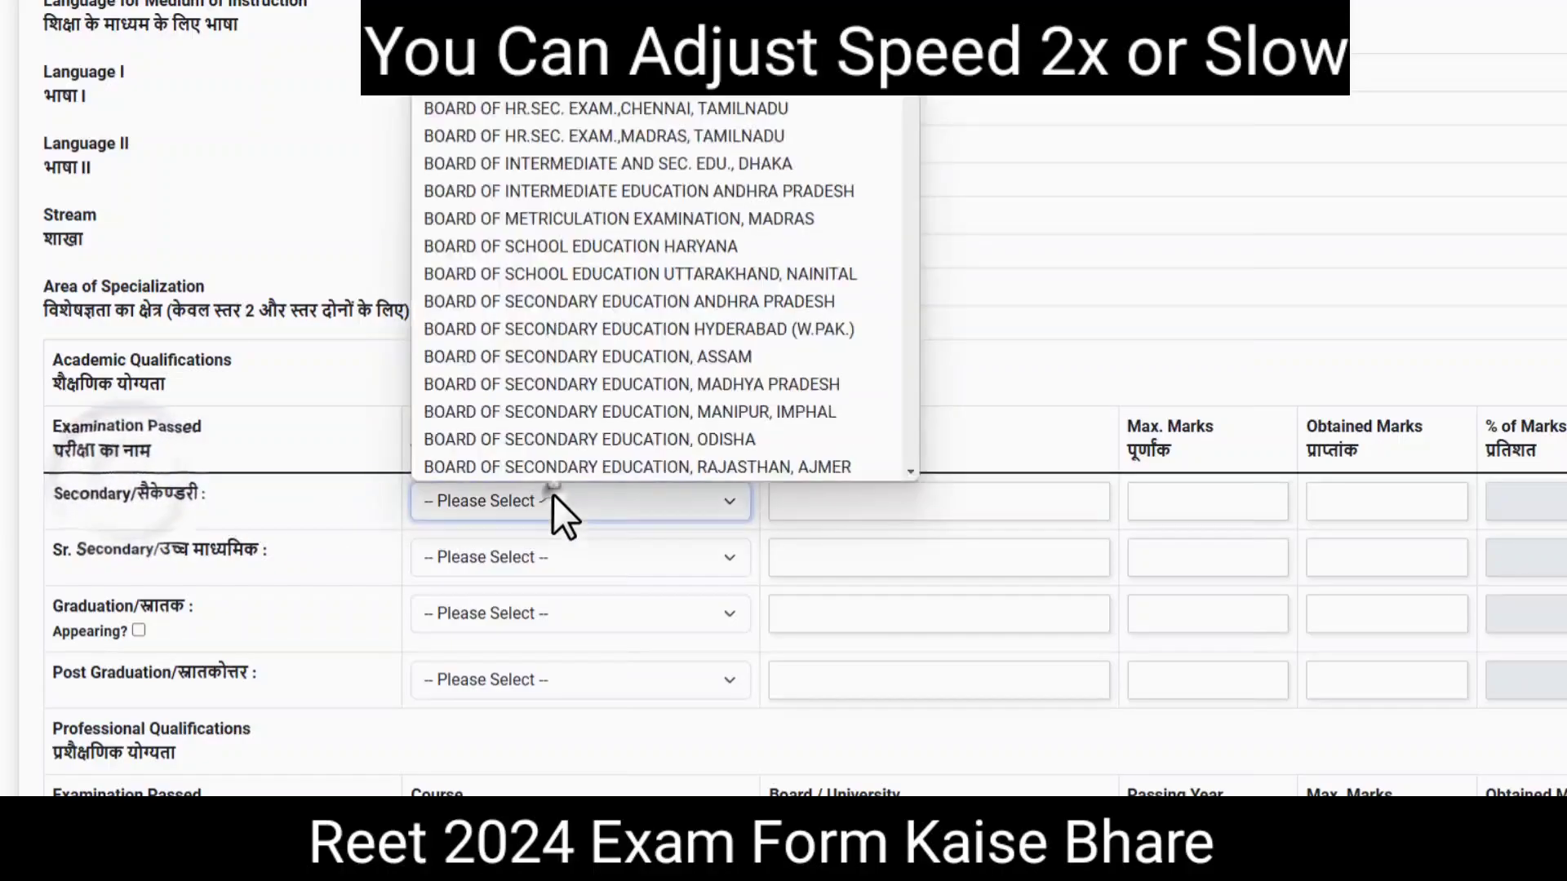
left_click(454, 100)
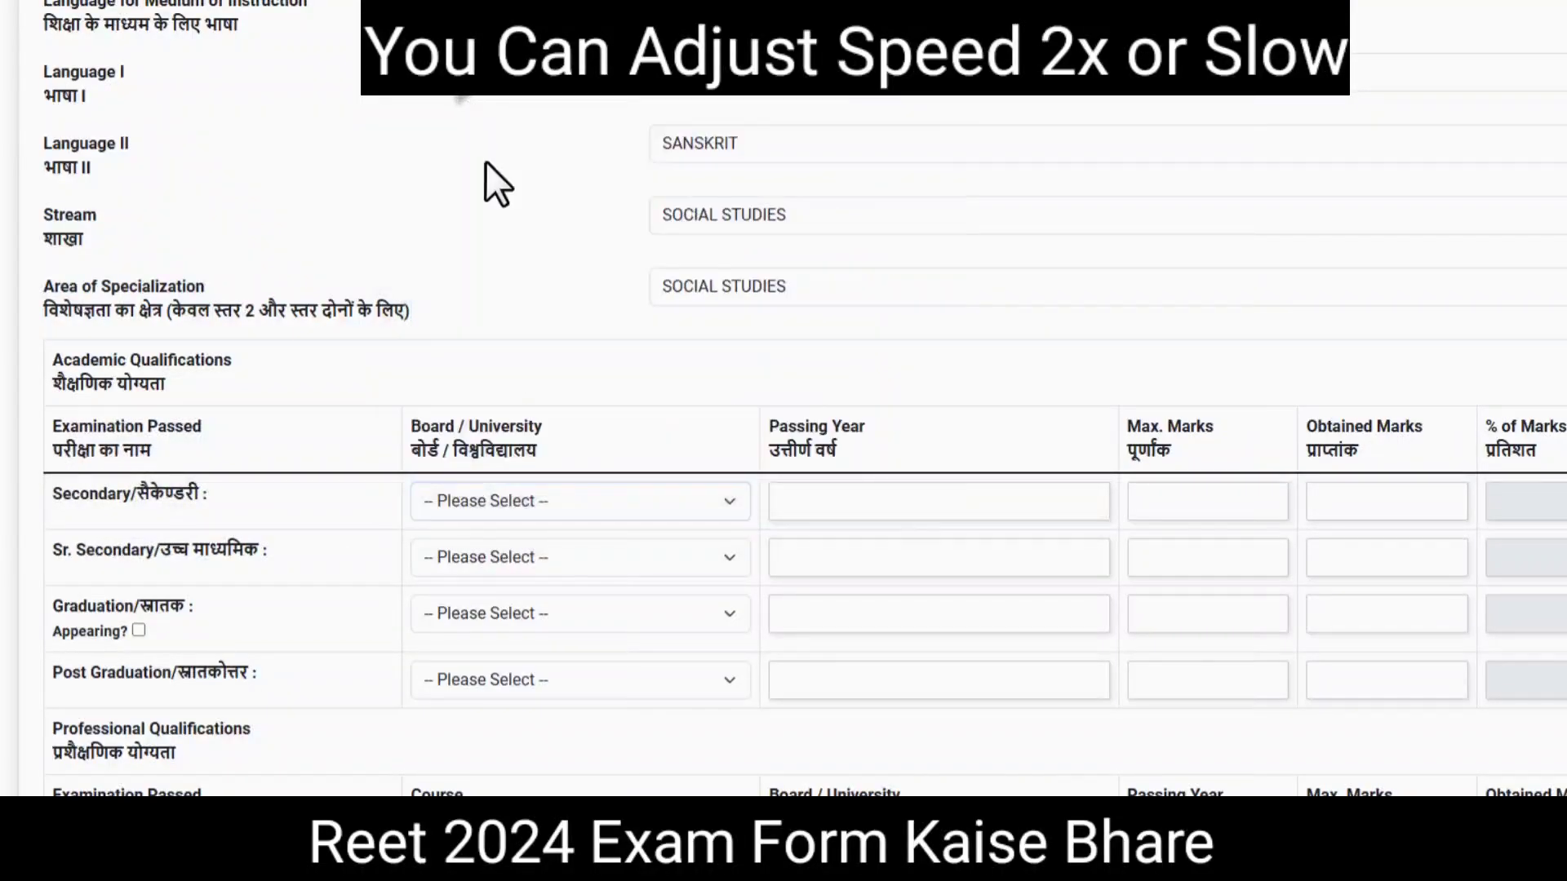
left_click(616, 498)
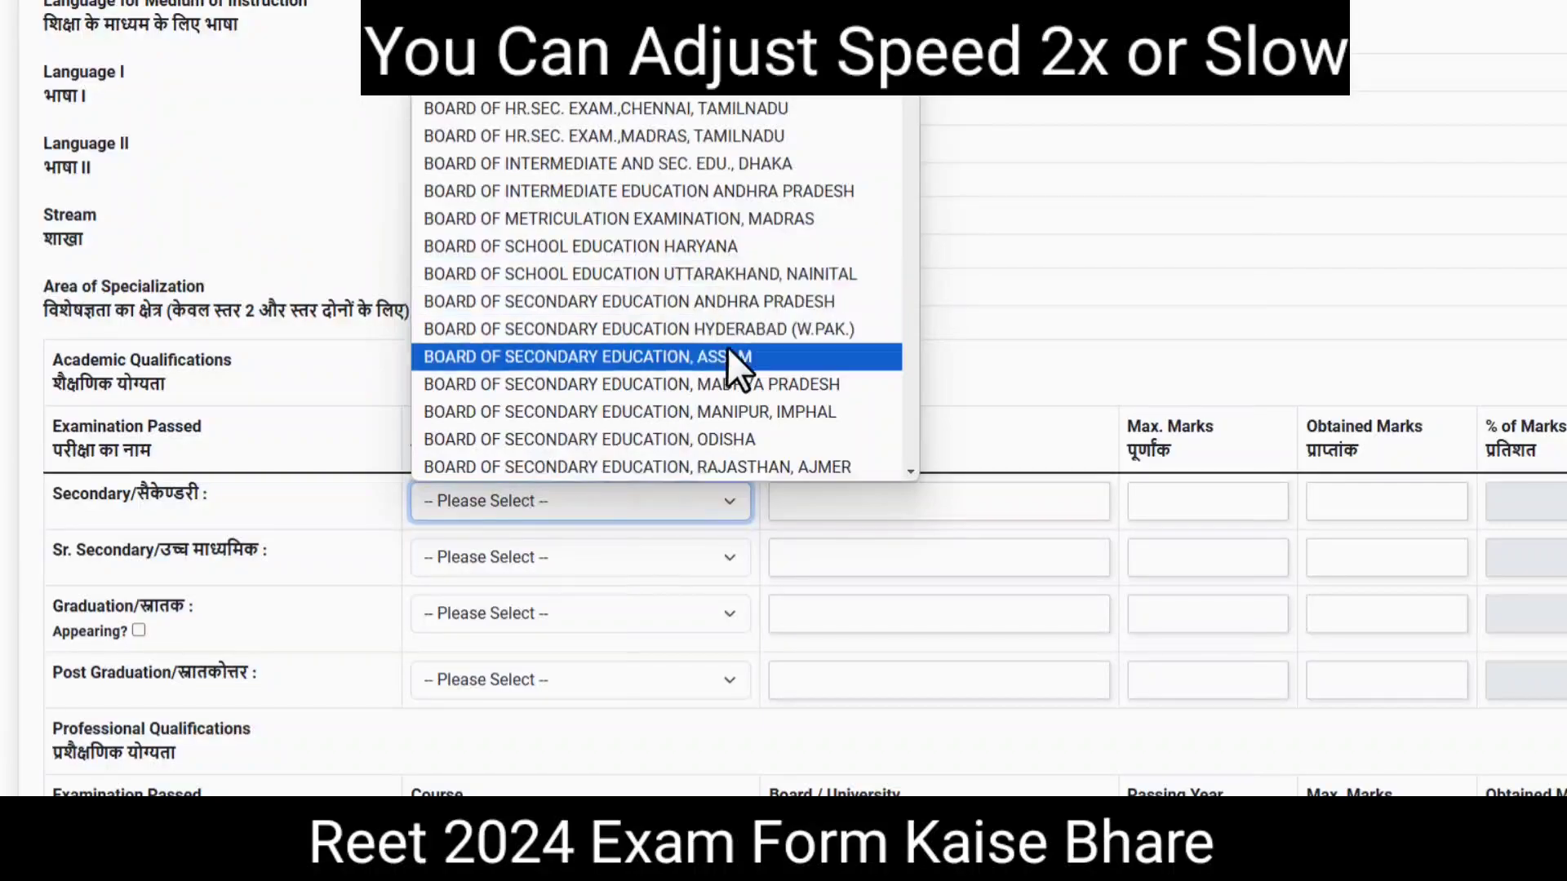
left_click(736, 463)
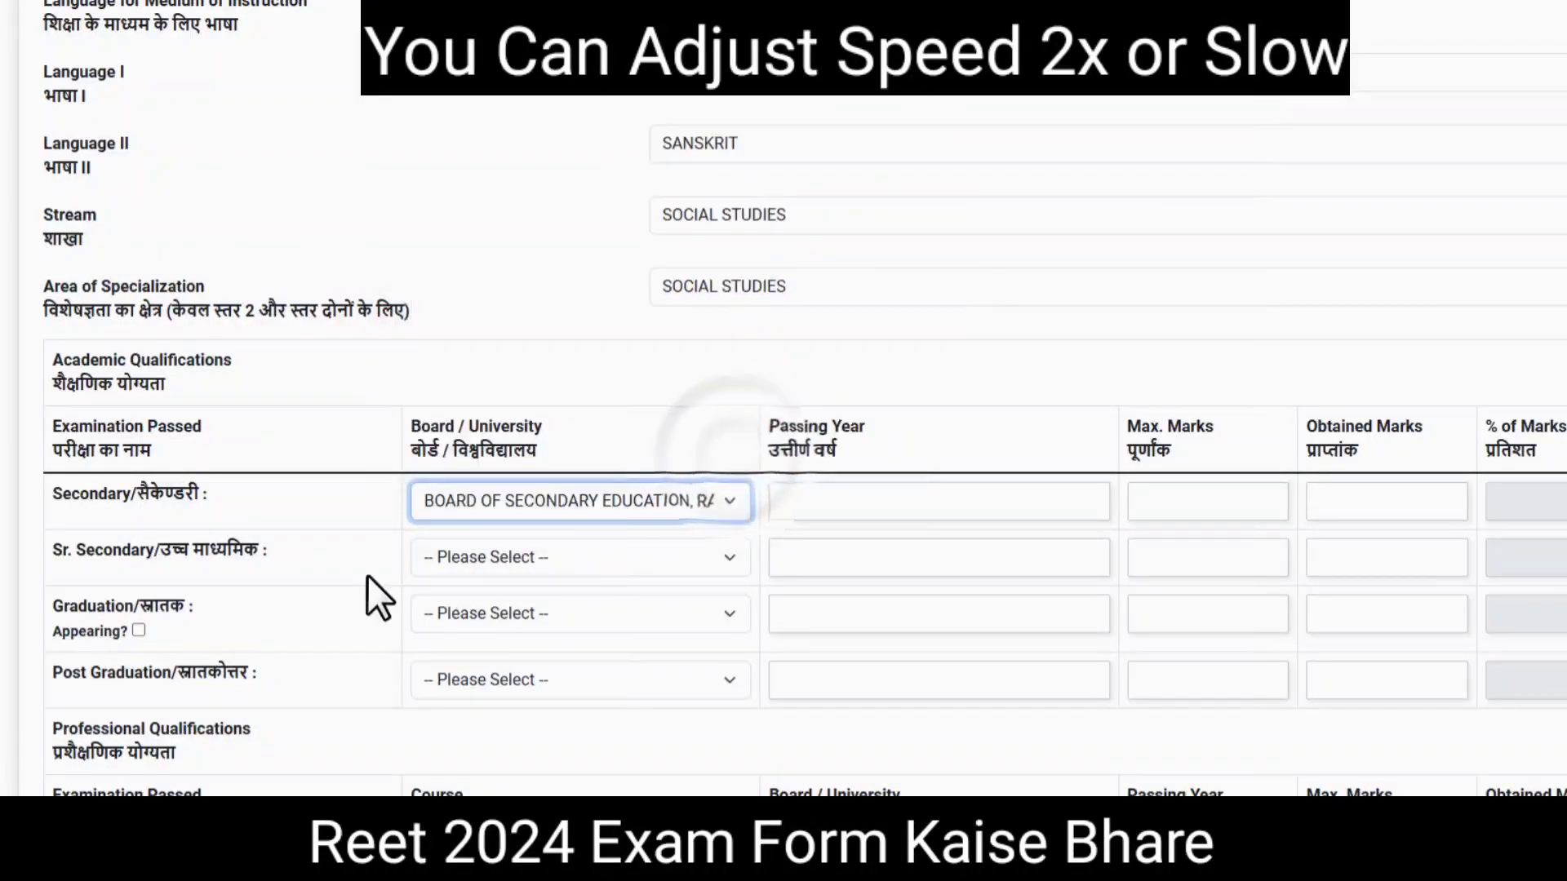
left_click(543, 561)
left_click(704, 518)
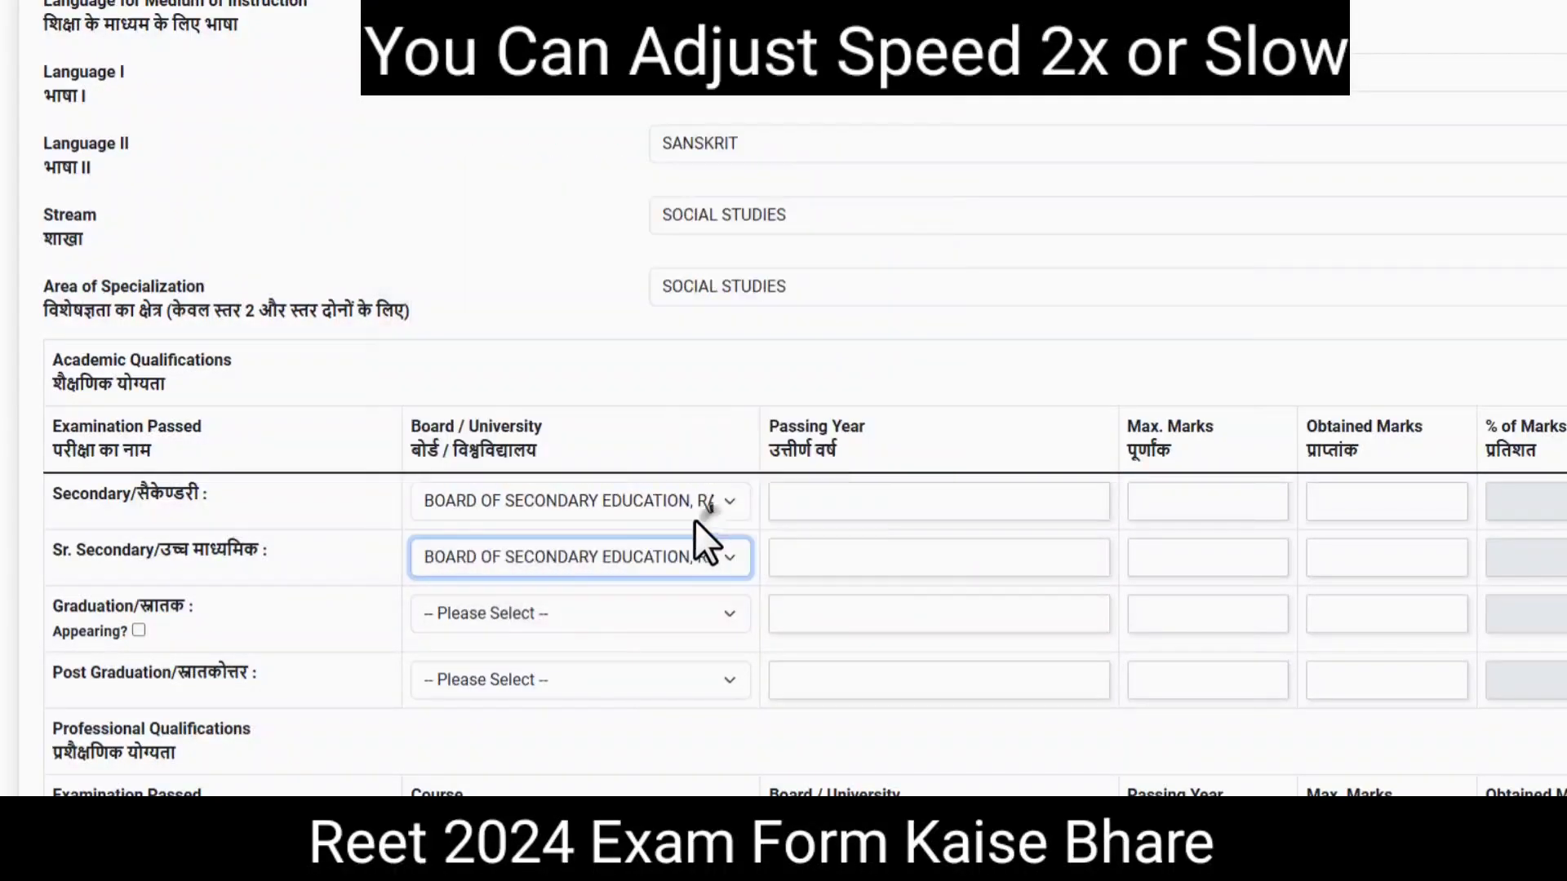
Step: Enter Secondary passing year 2016, maximum marks 600 and obtained marks 310
left_click(850, 504)
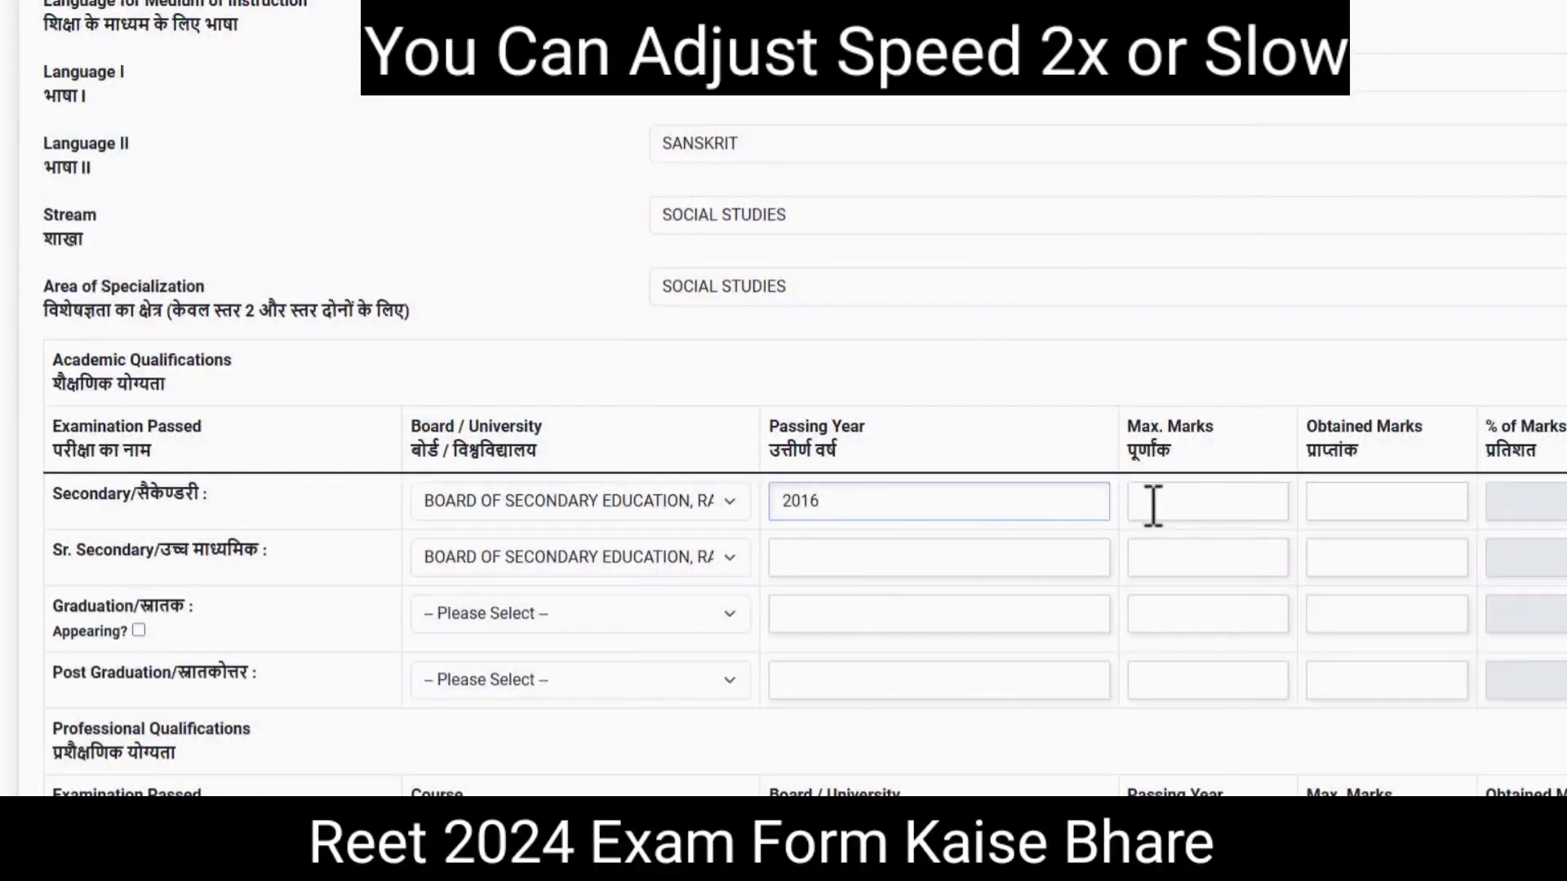
left_click(1140, 426)
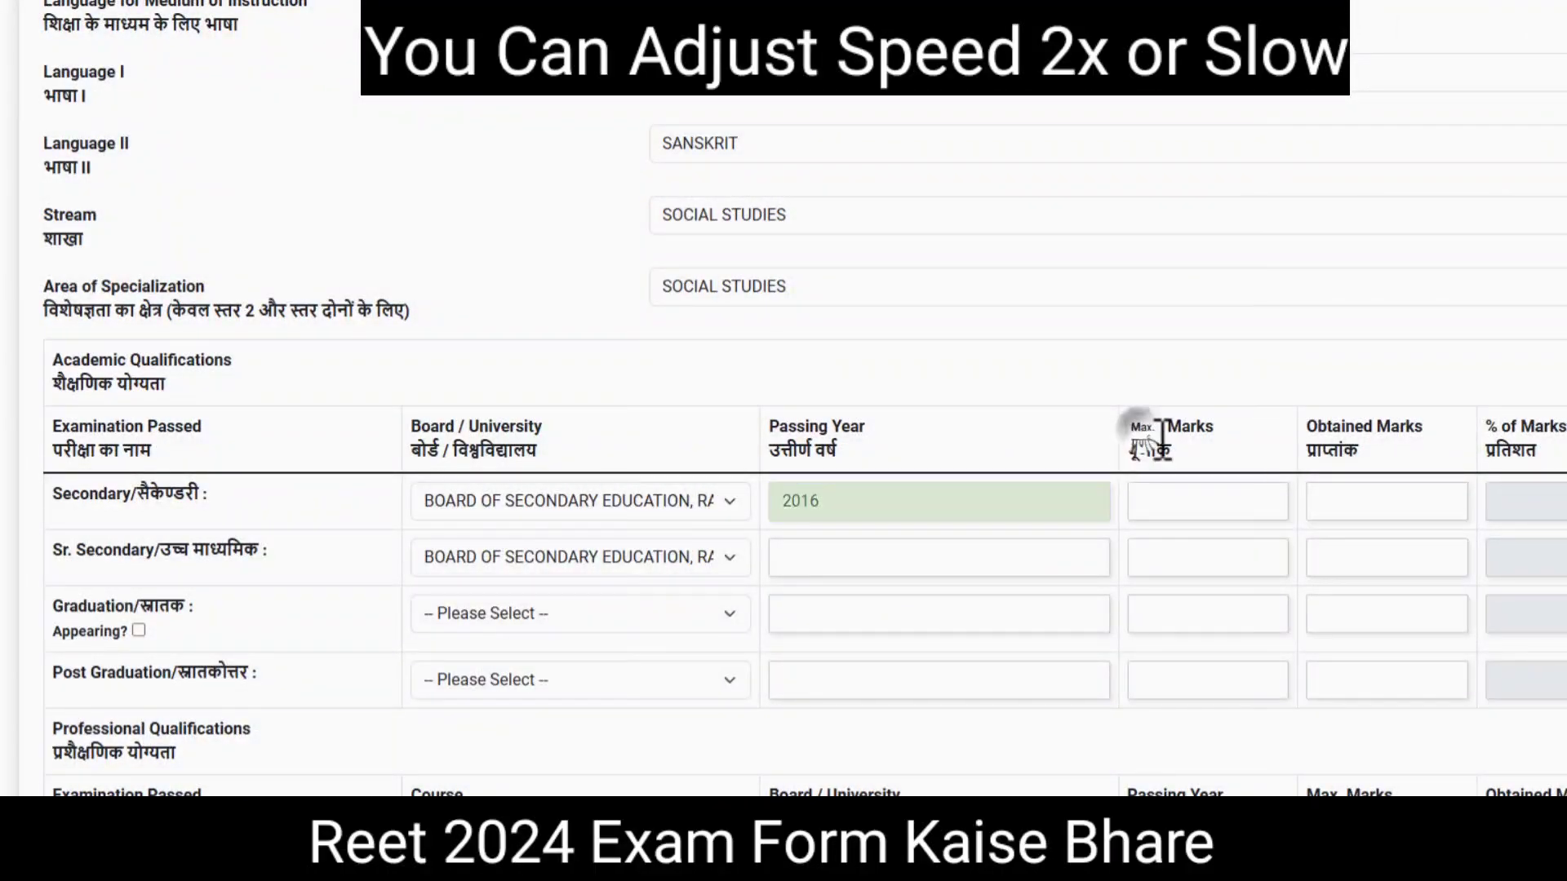
left_click(1187, 502)
type("6")
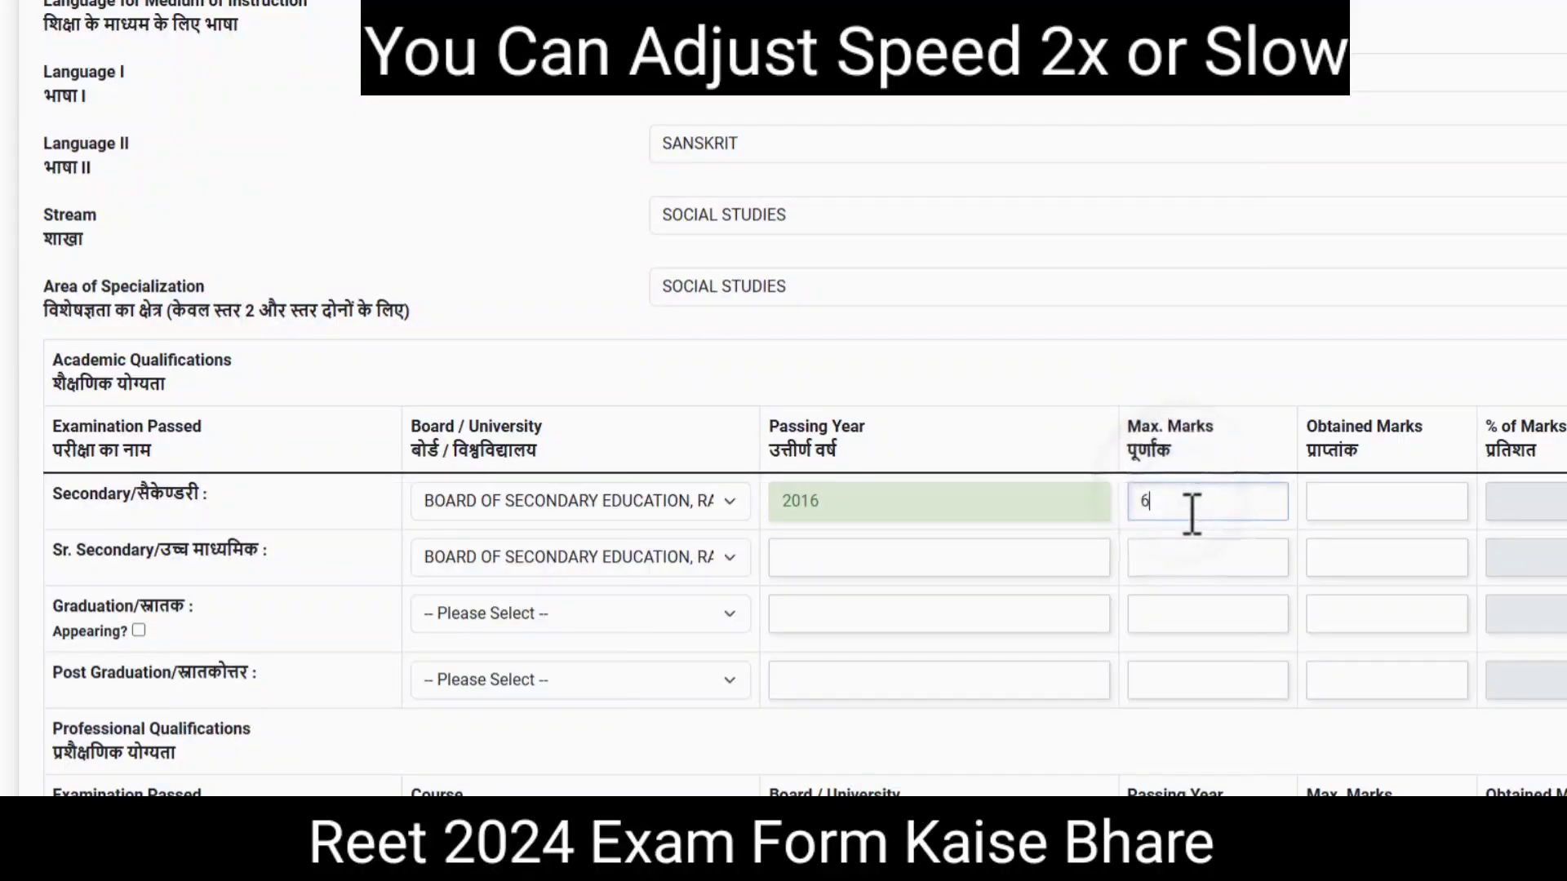
type("00")
left_click(1339, 501)
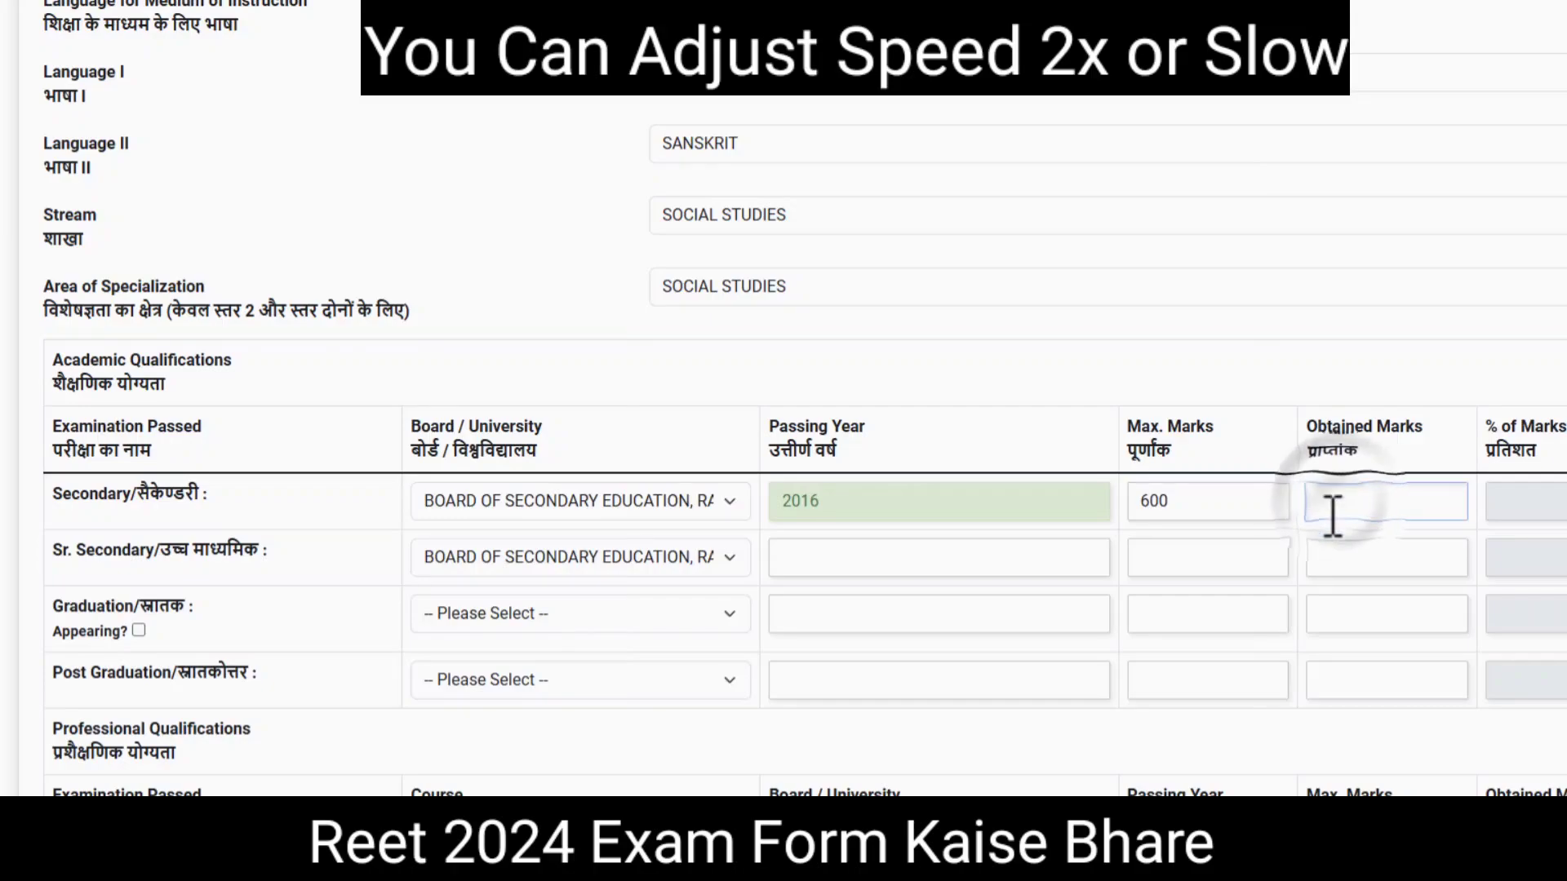
type("310")
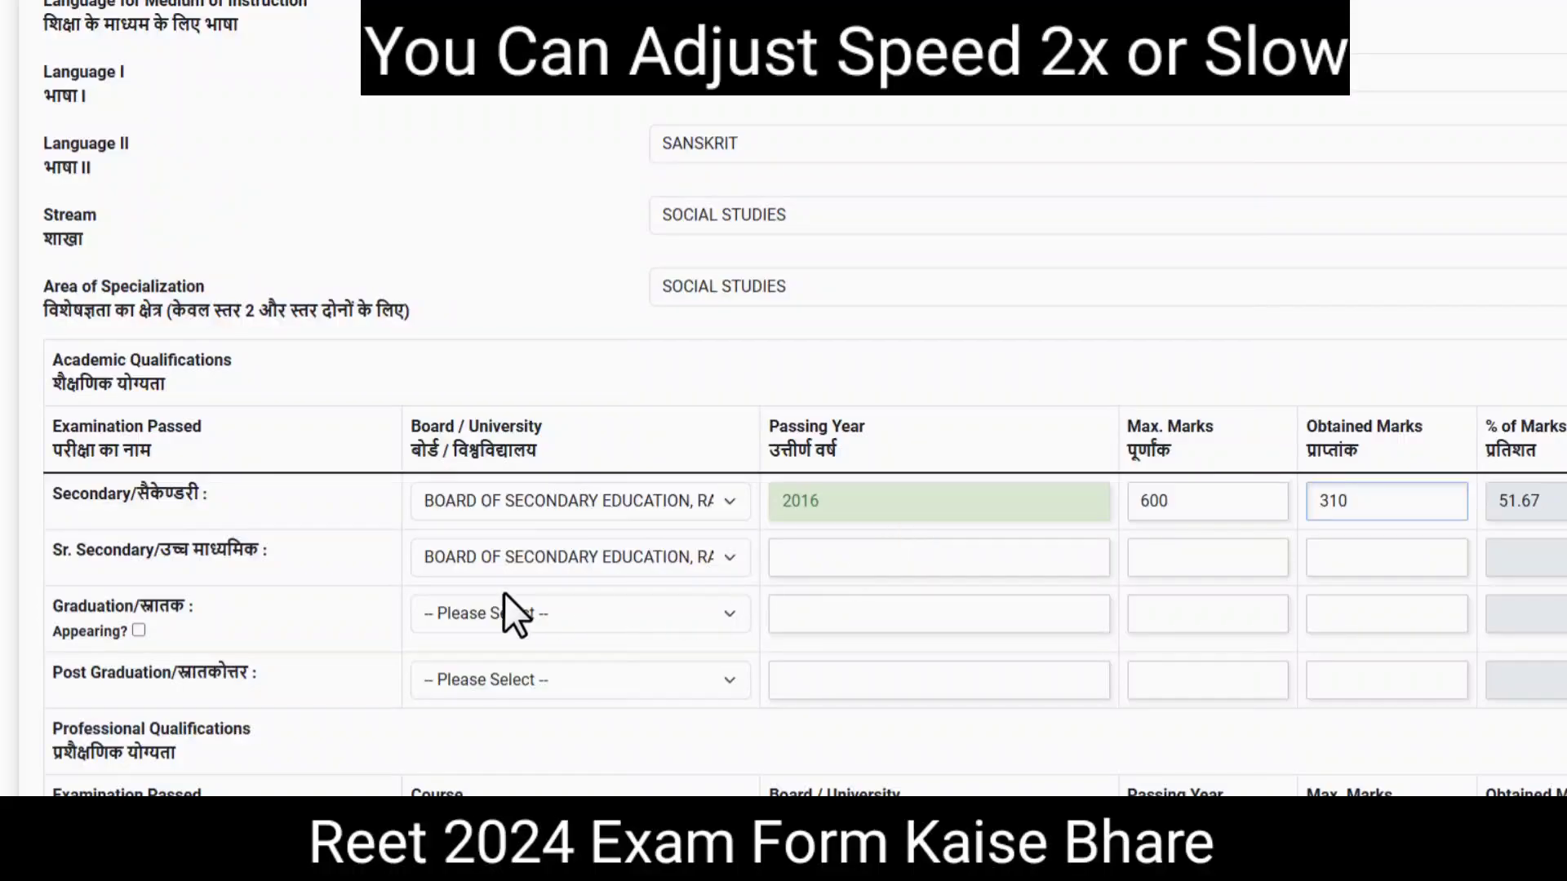
Step: Choose MGSU BIKANER as the Graduation university, leaving Appearing unticked, and scroll to Professional Qualifications
left_click(489, 608)
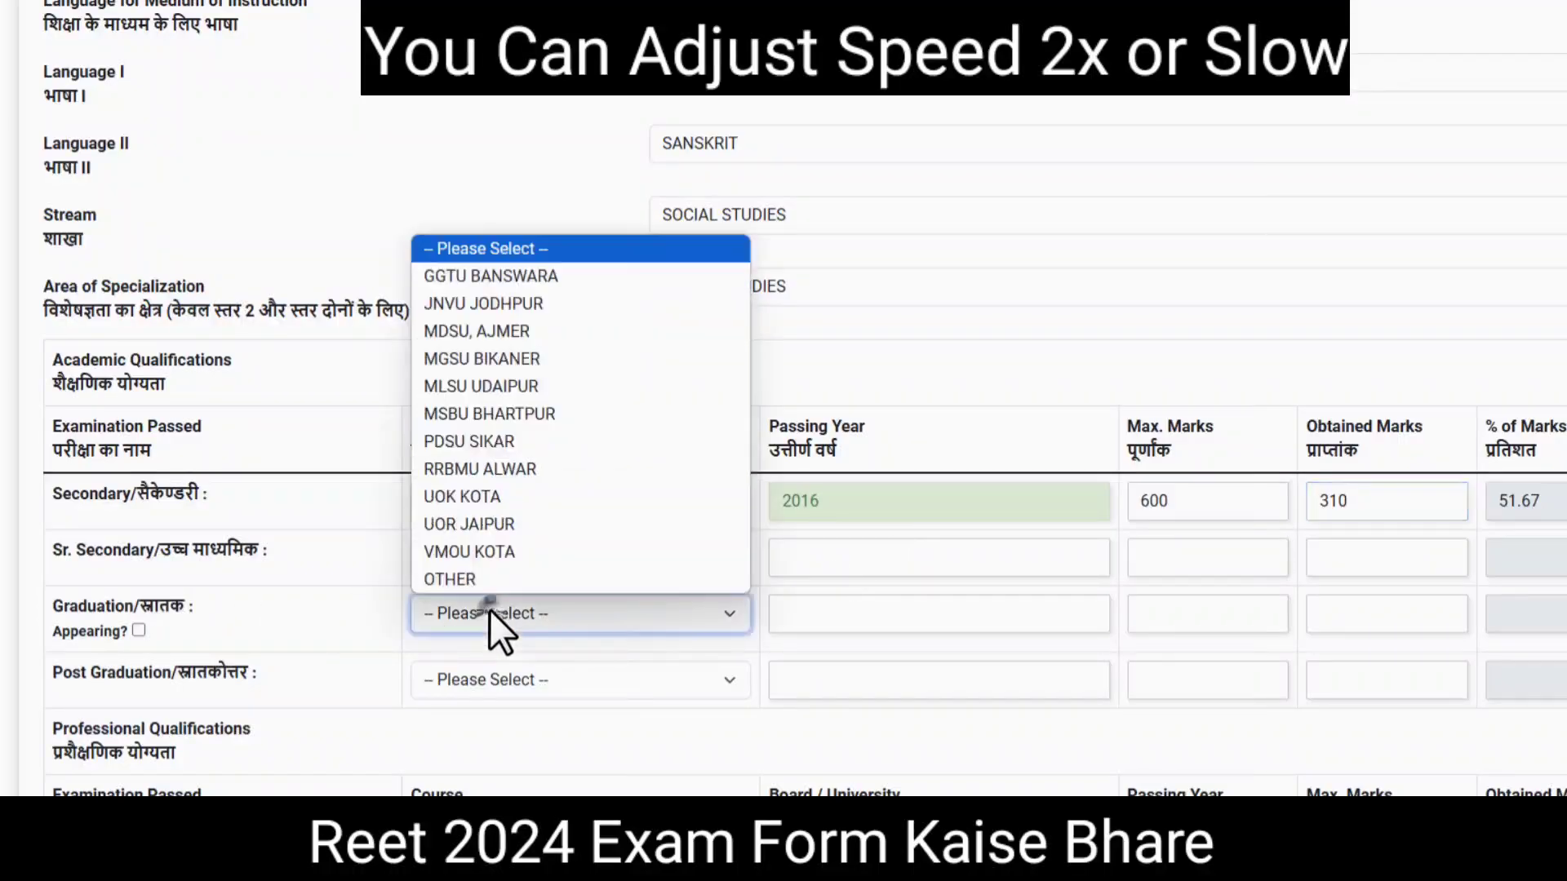
left_click(570, 361)
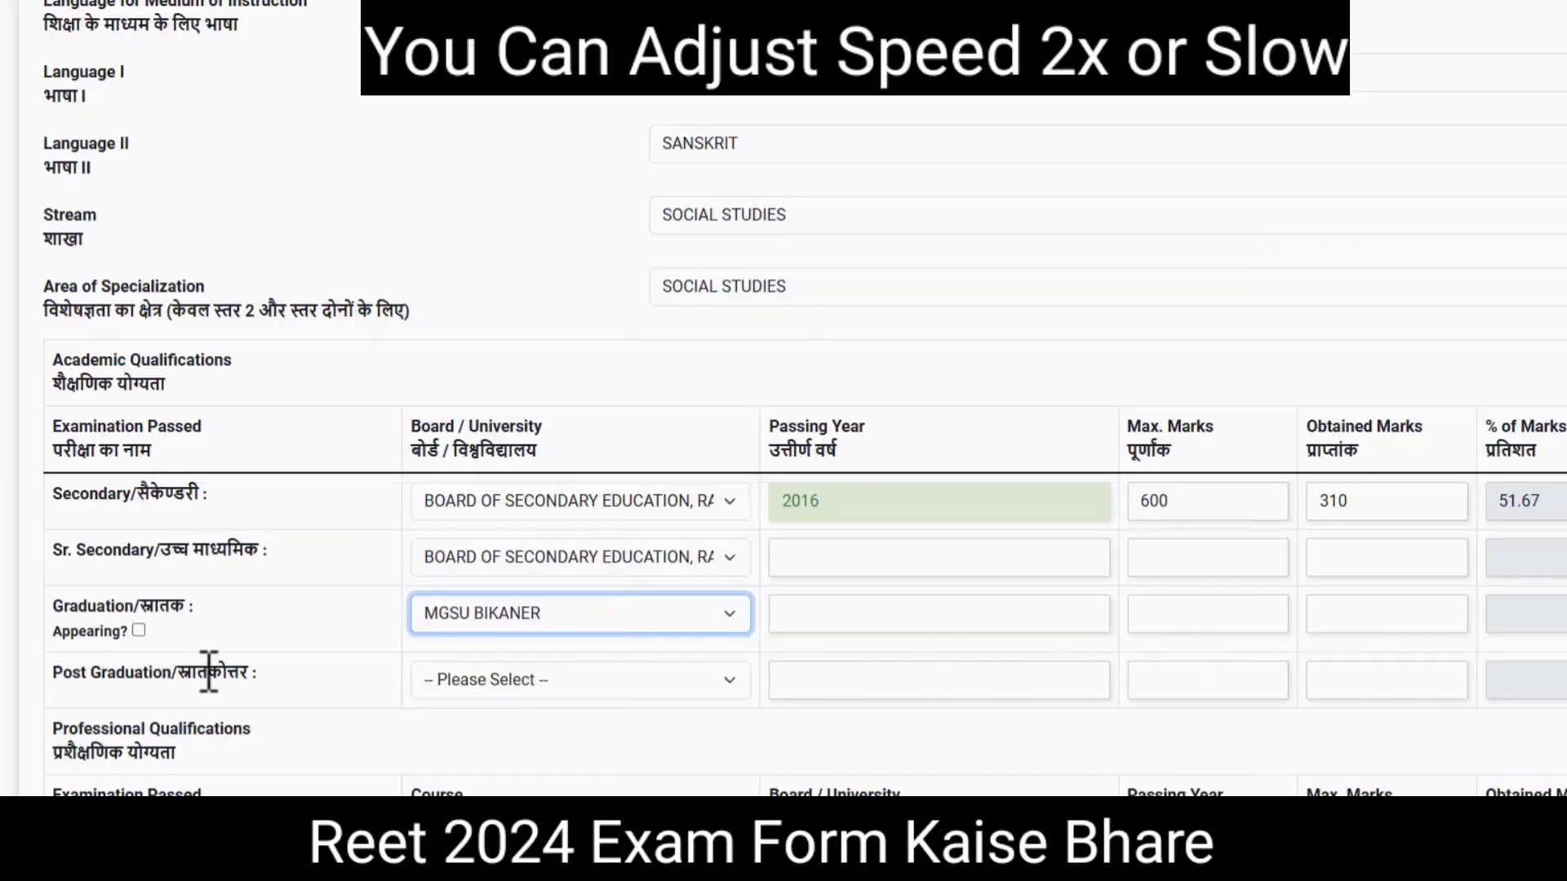
left_click(138, 630)
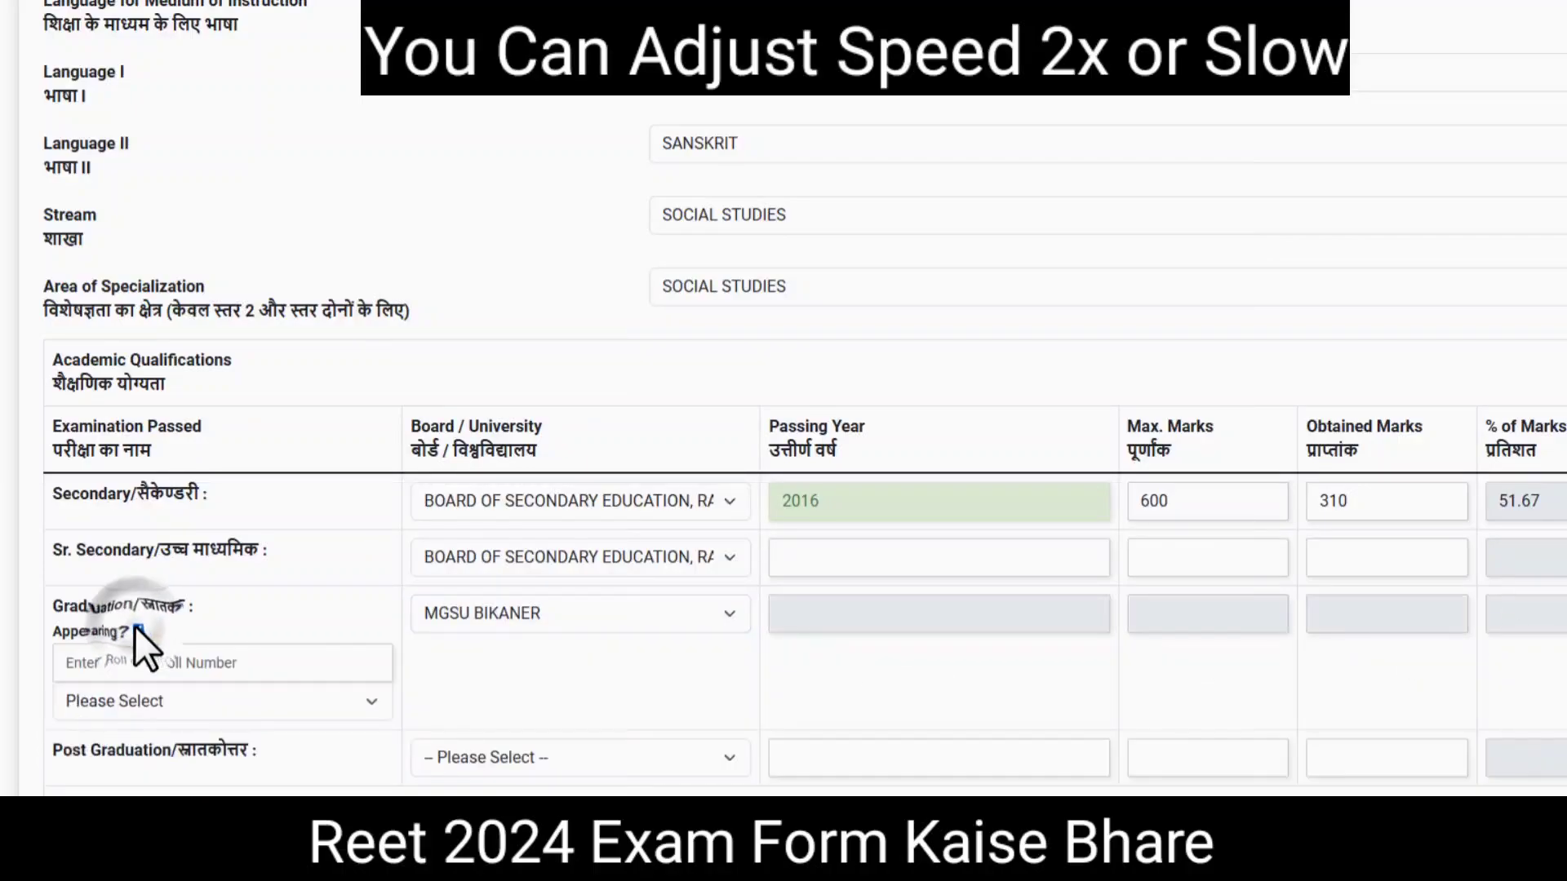
left_click(193, 717)
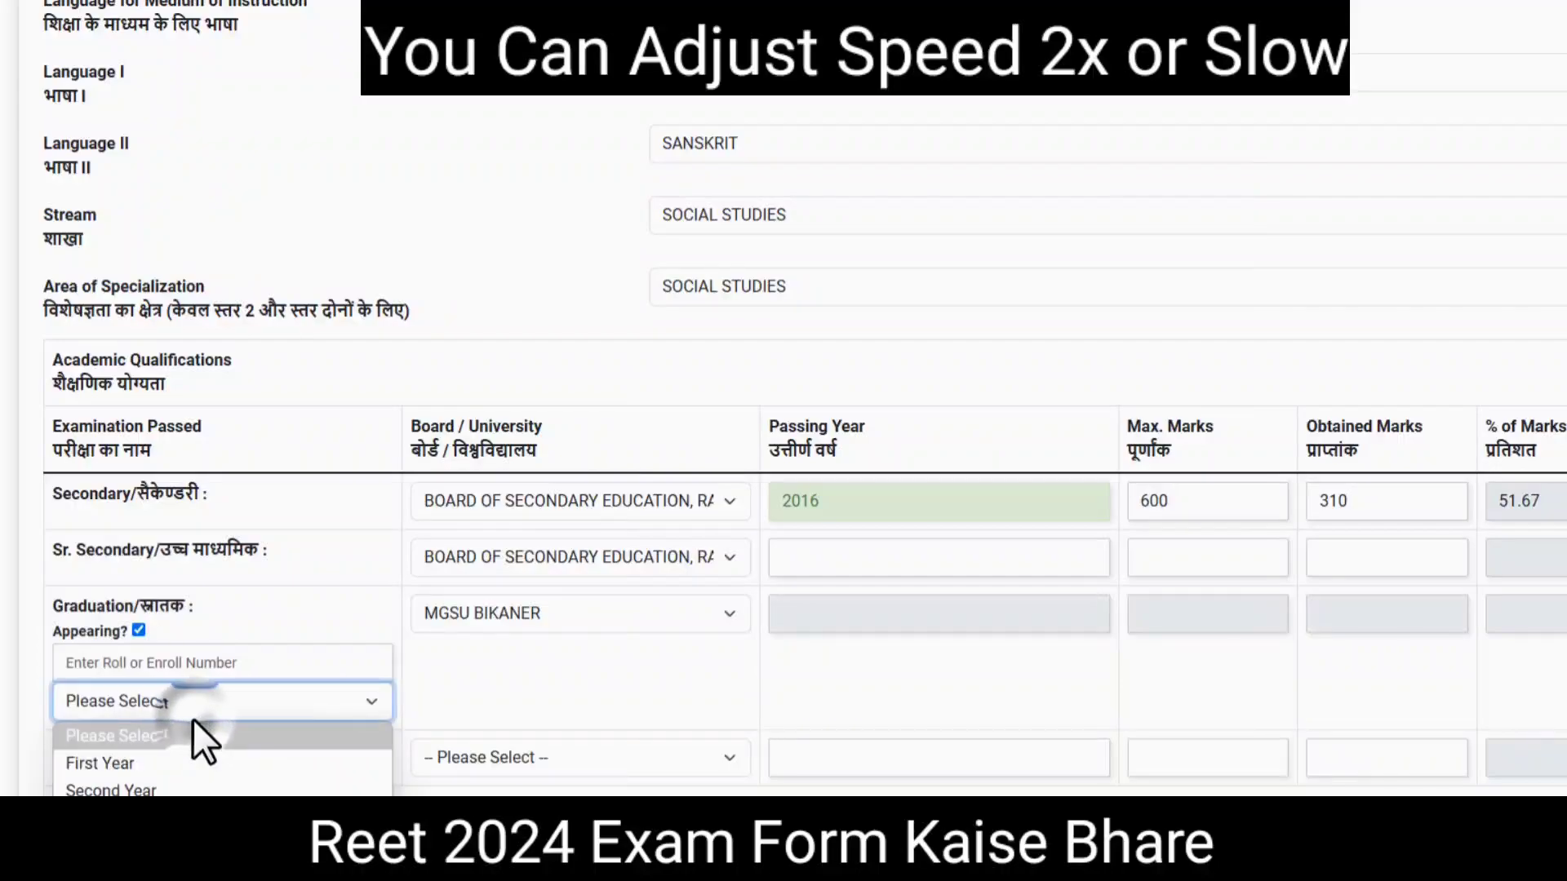
left_click(139, 629)
scroll(488, 688, "down", 1)
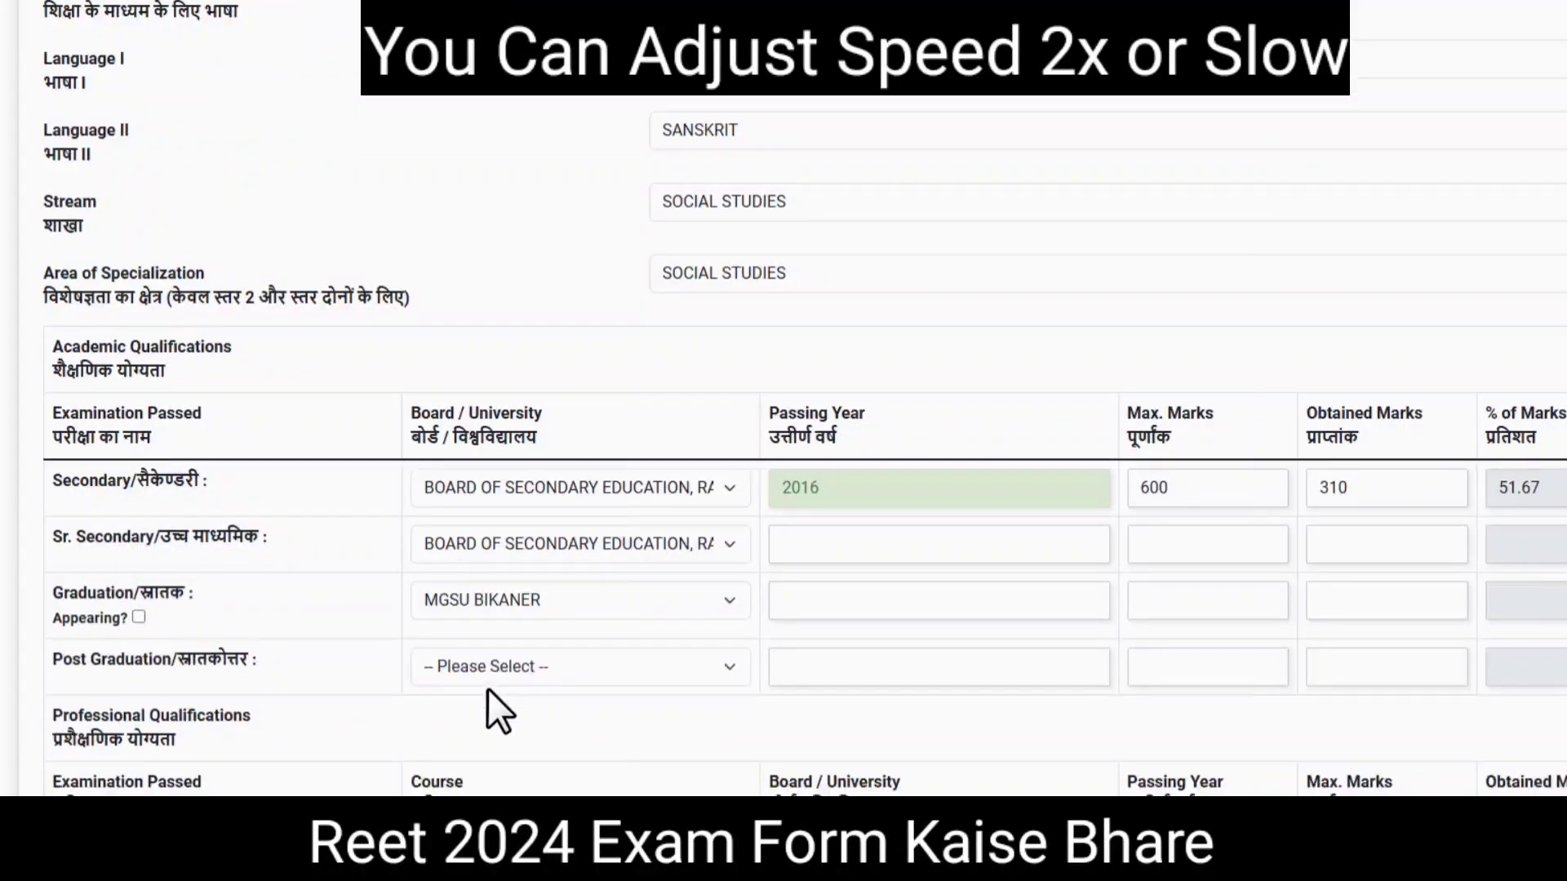
scroll(487, 689, "down", 1)
scroll(527, 593, "down", 1)
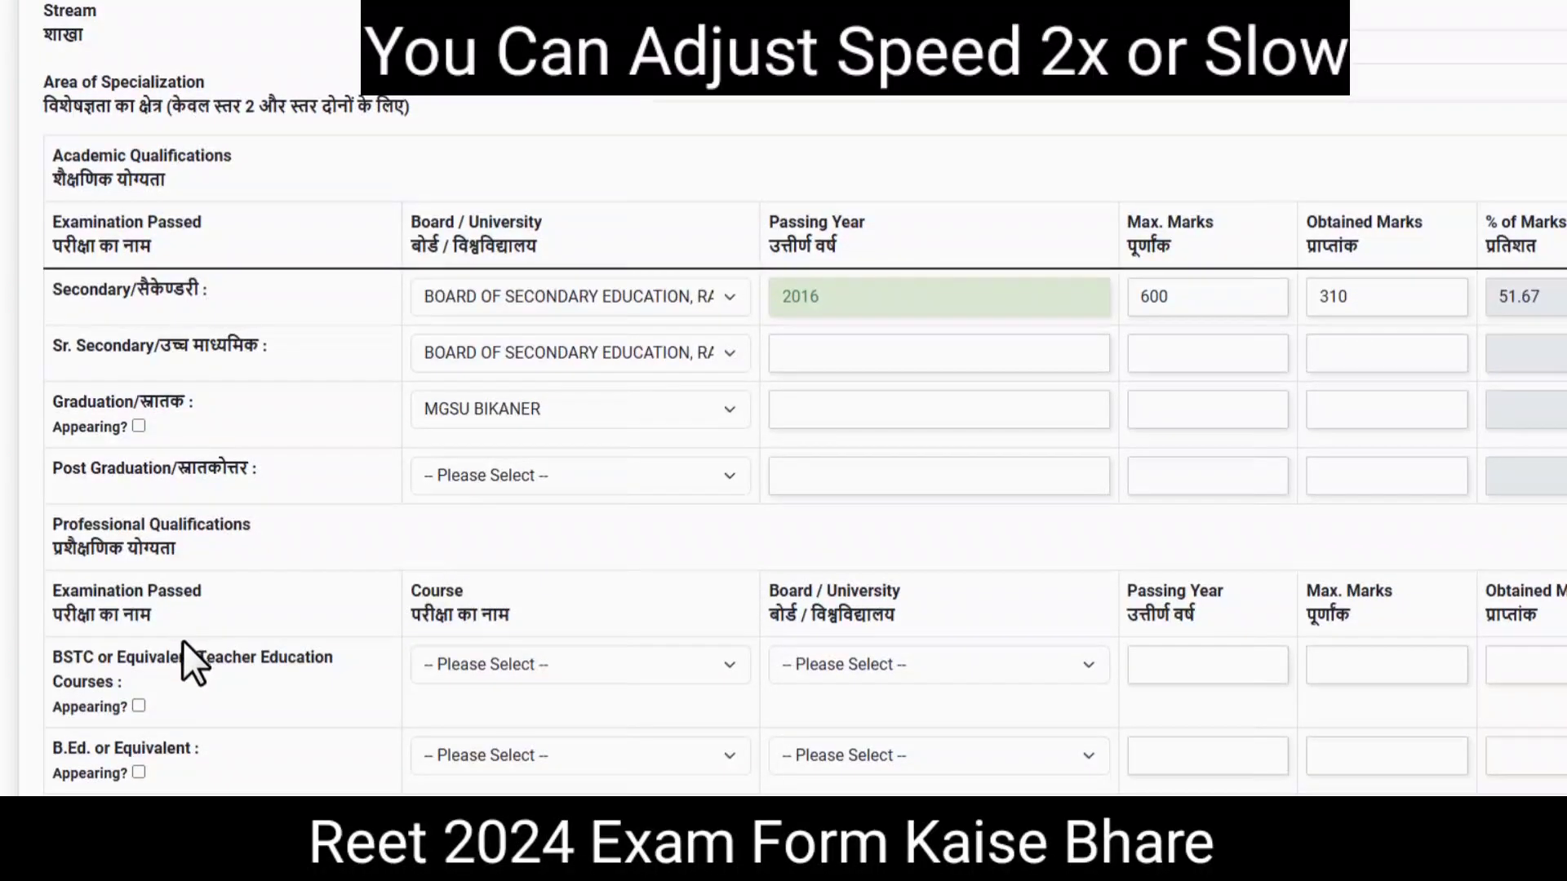
Step: Mark B.Ed. as appearing, choose B.Ed. (Bachelor of Education) as the course and Second Year
left_click(139, 772)
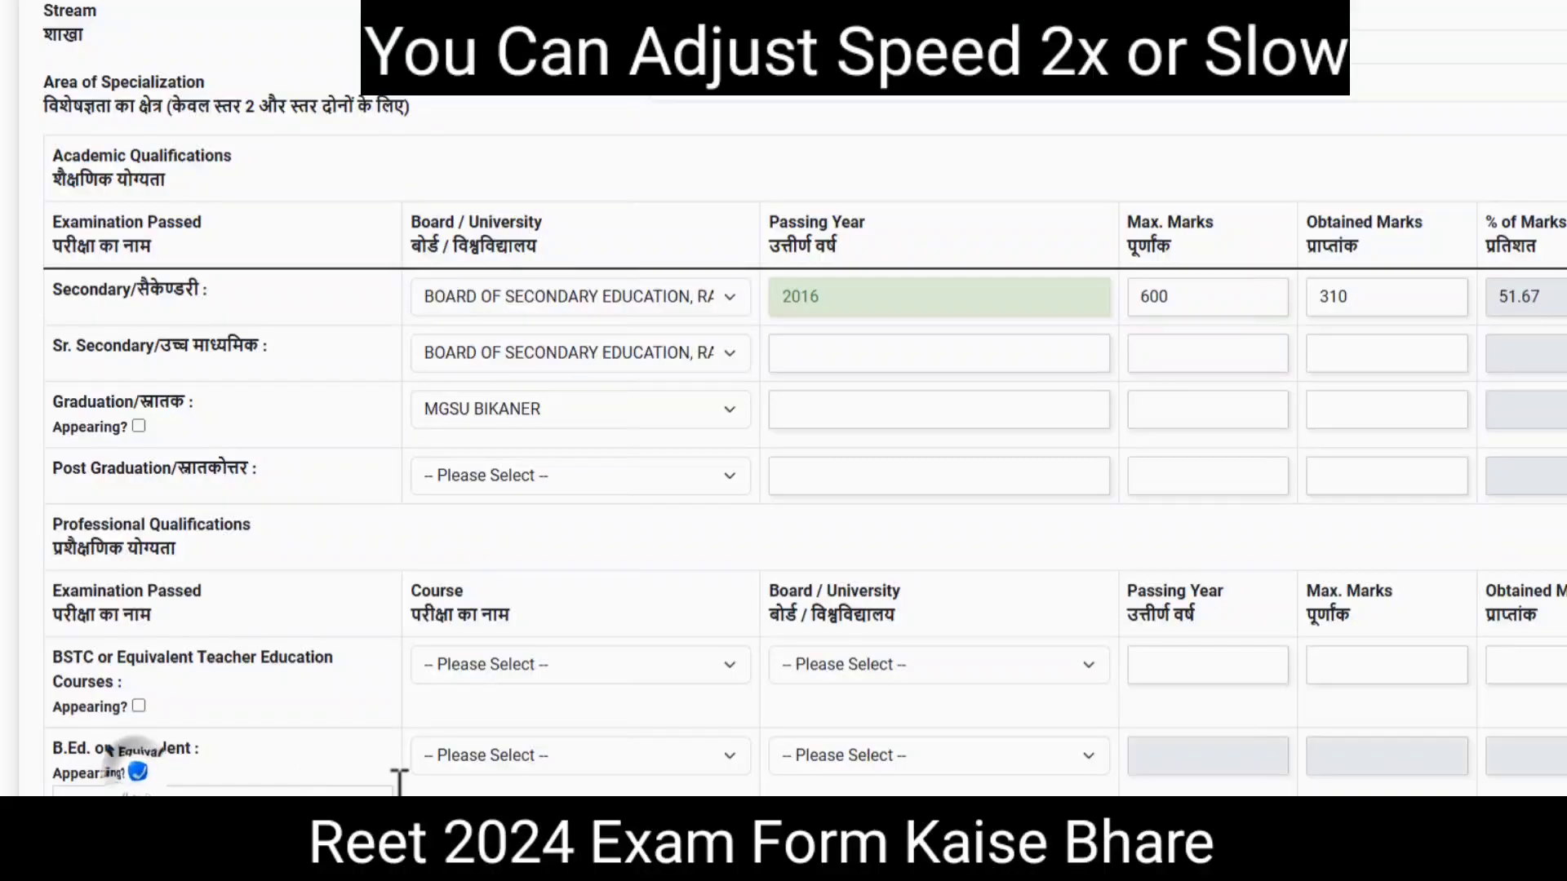
left_click(843, 757)
left_click(843, 760)
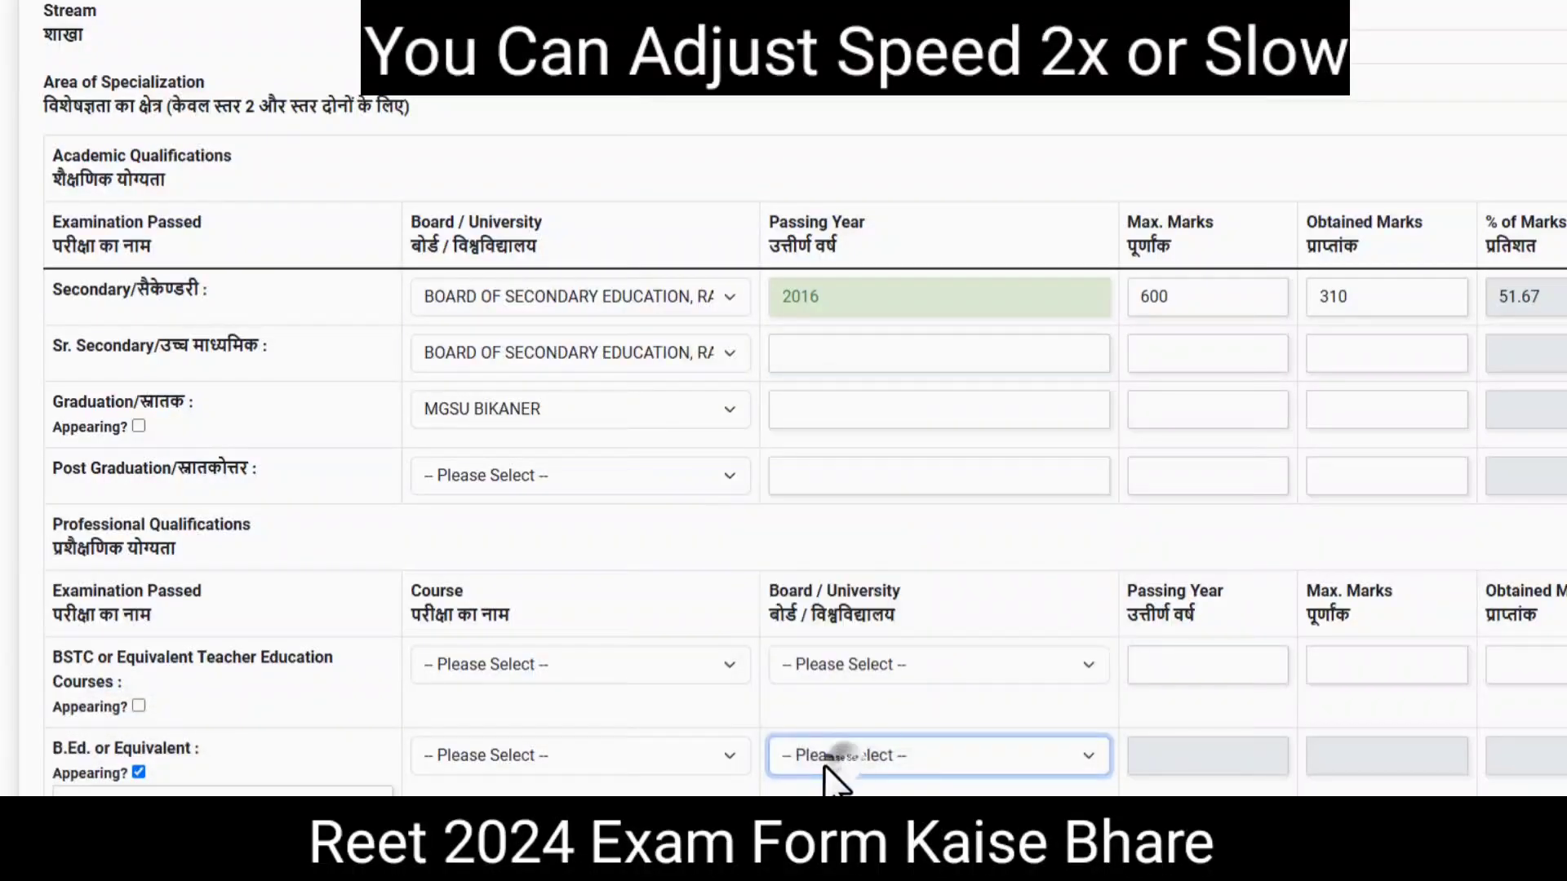
left_click(622, 760)
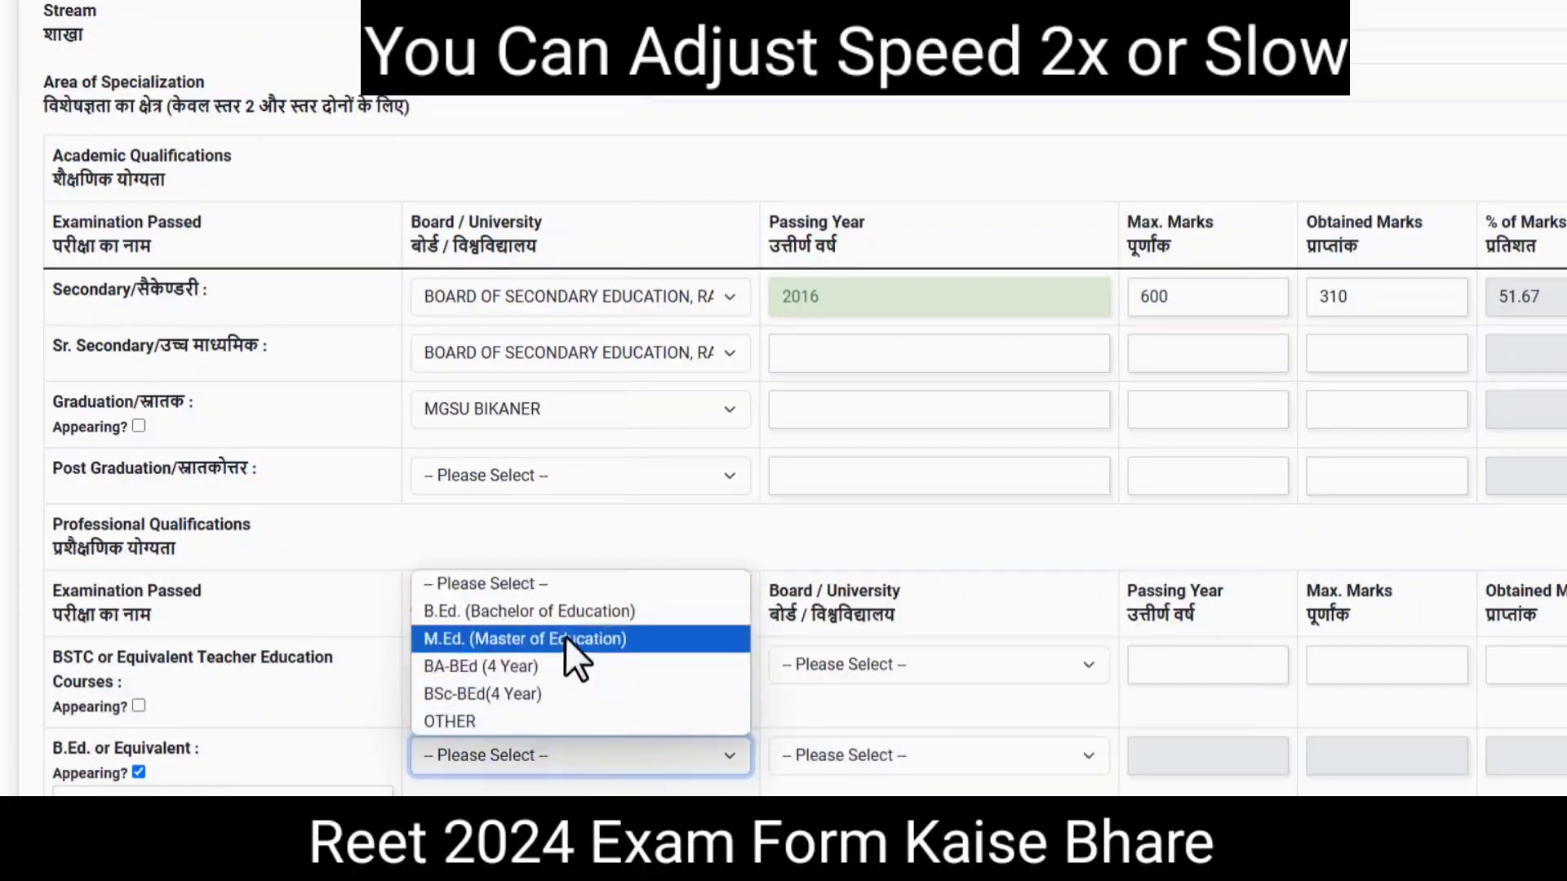
left_click(571, 615)
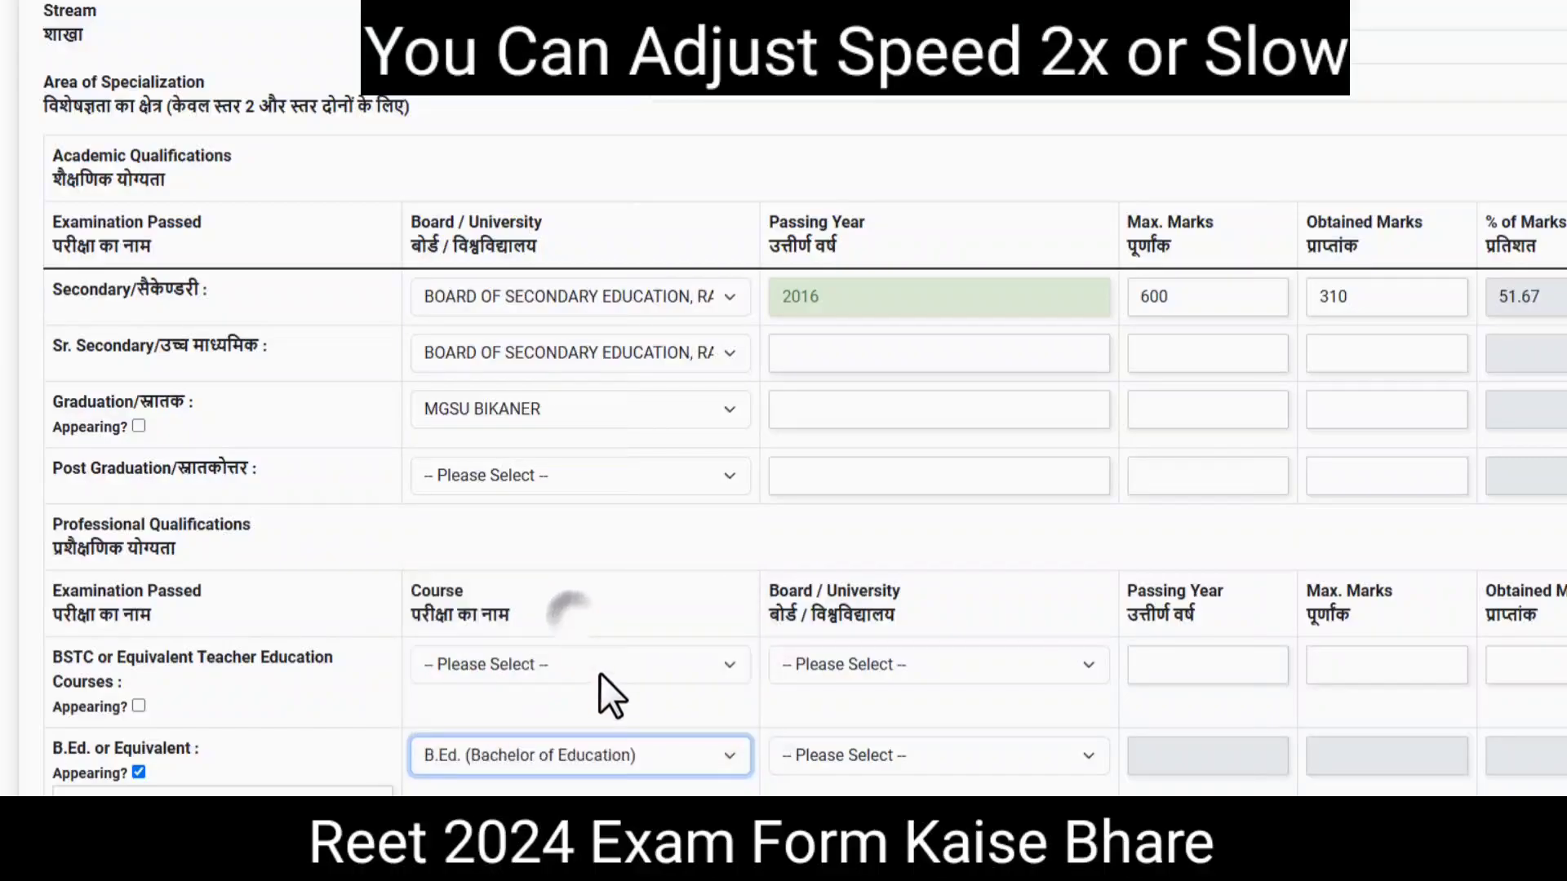
left_click(220, 791)
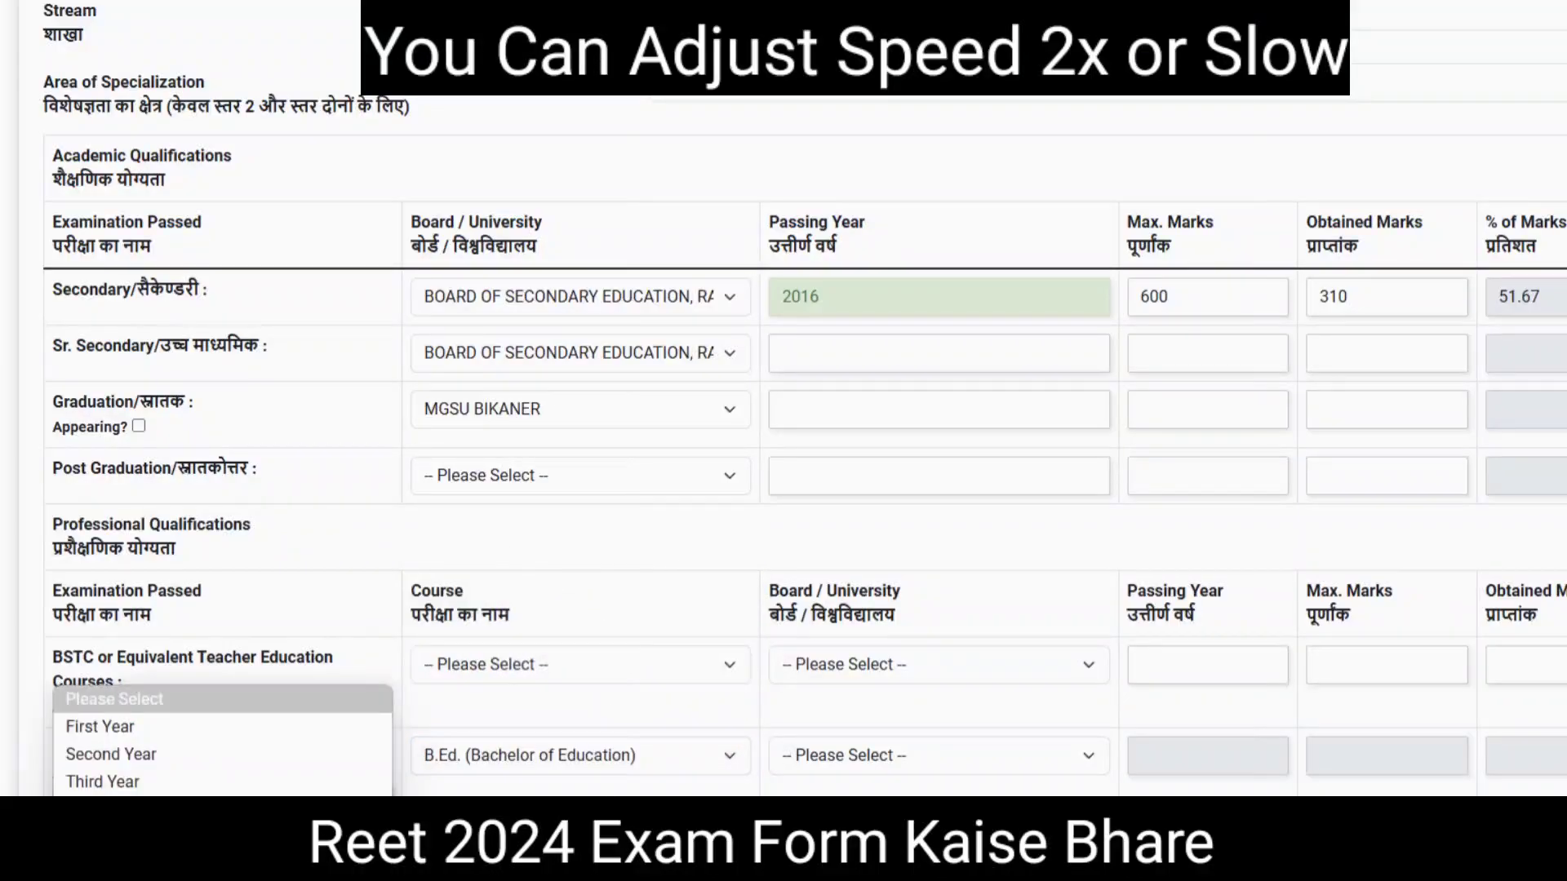
left_click(257, 744)
Step: Leave the B.Ed. university unselected and untick Appearing for the B.Ed. row
scroll(256, 743, "down", 1)
scroll(509, 664, "down", 1)
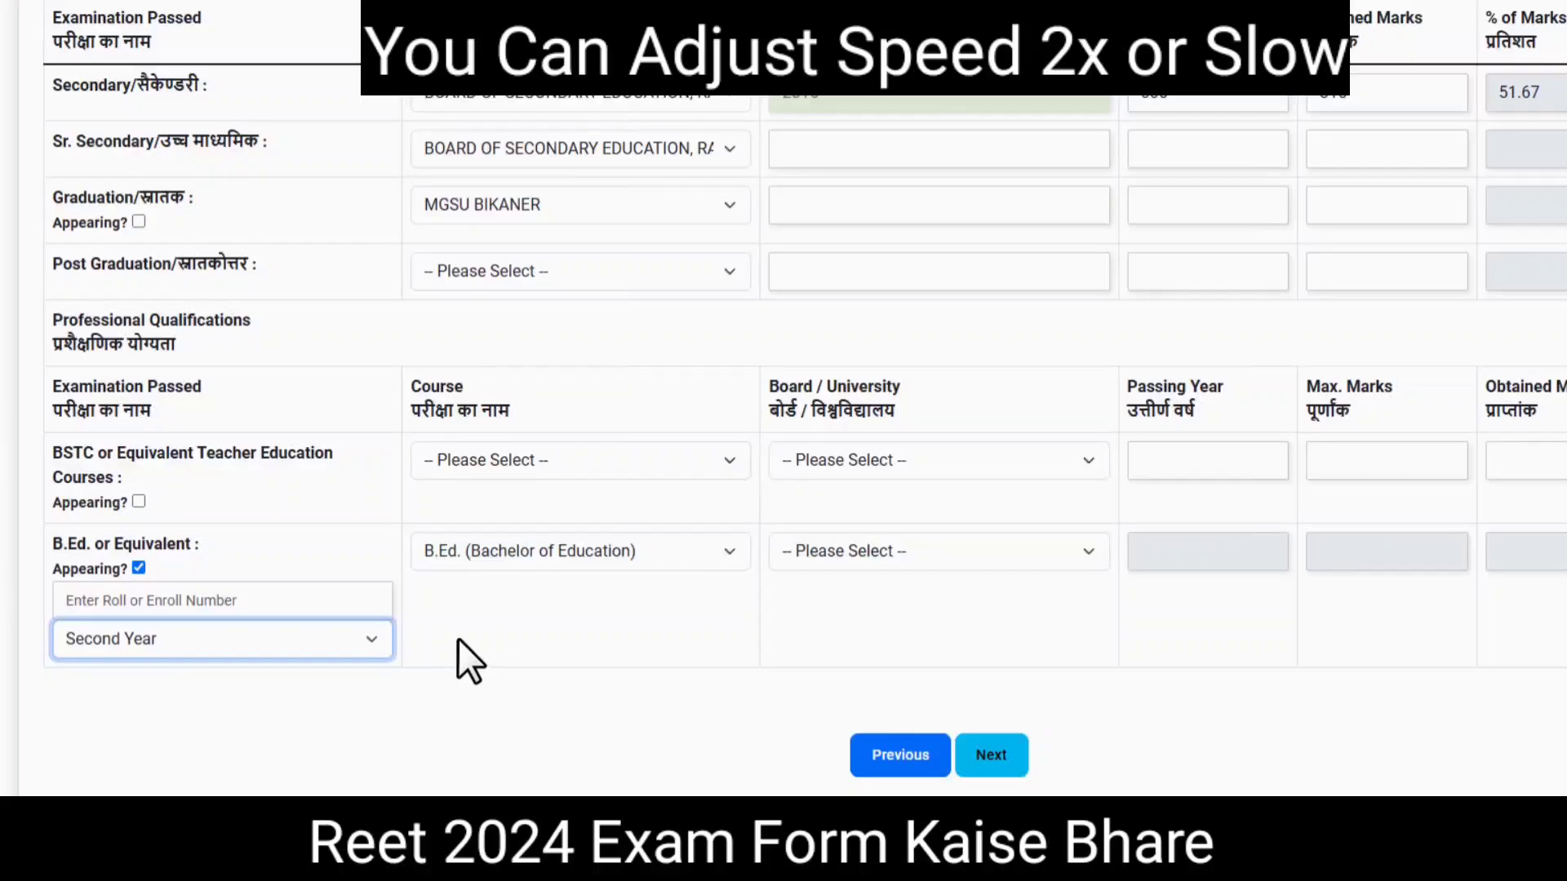
left_click(835, 551)
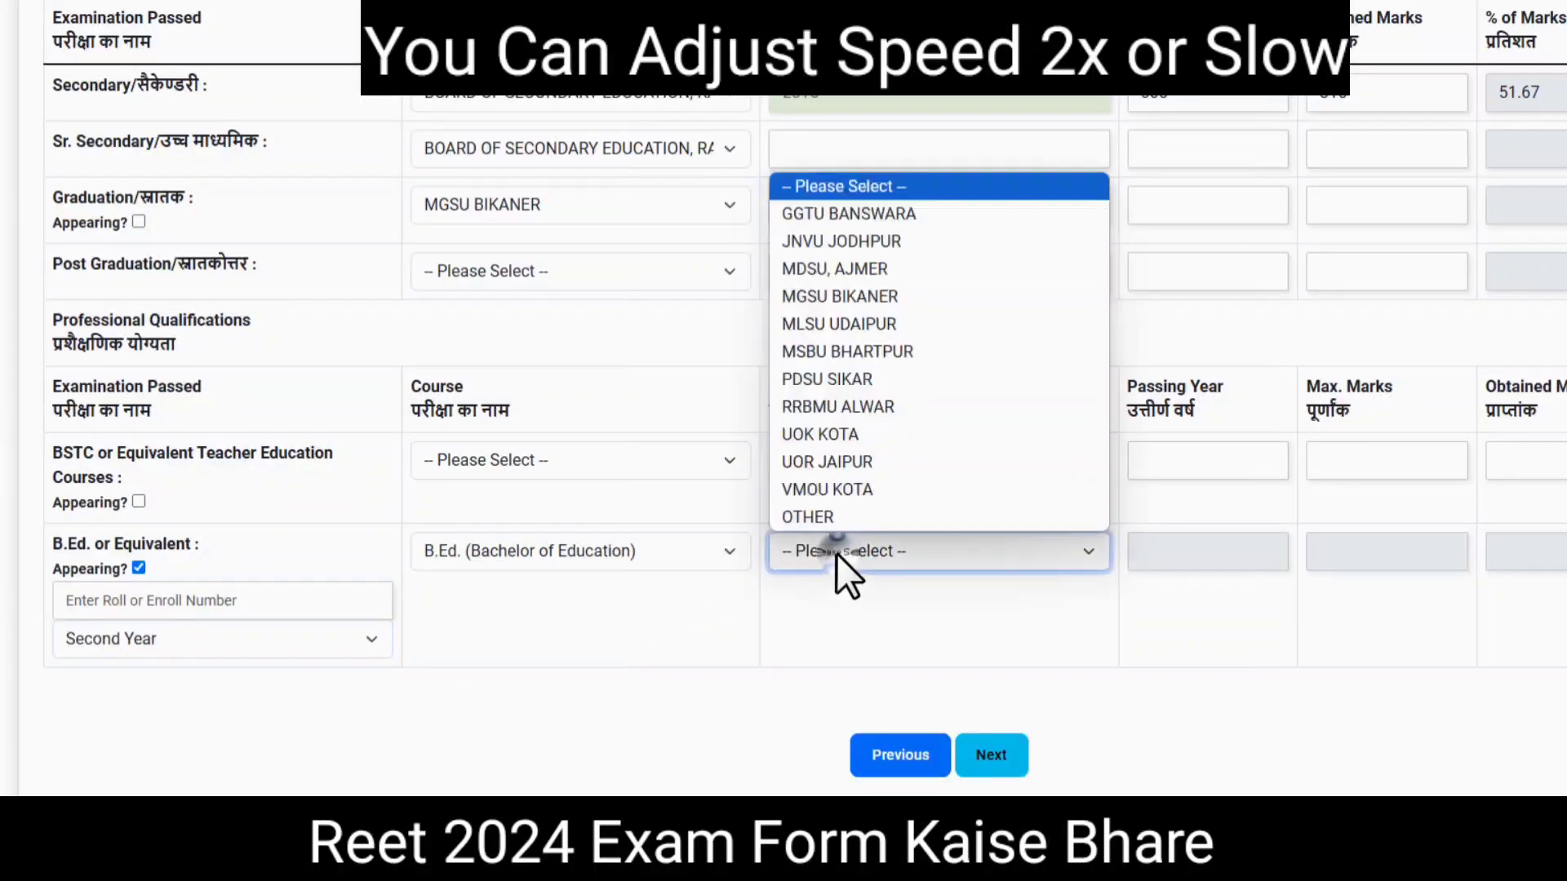
left_click(836, 551)
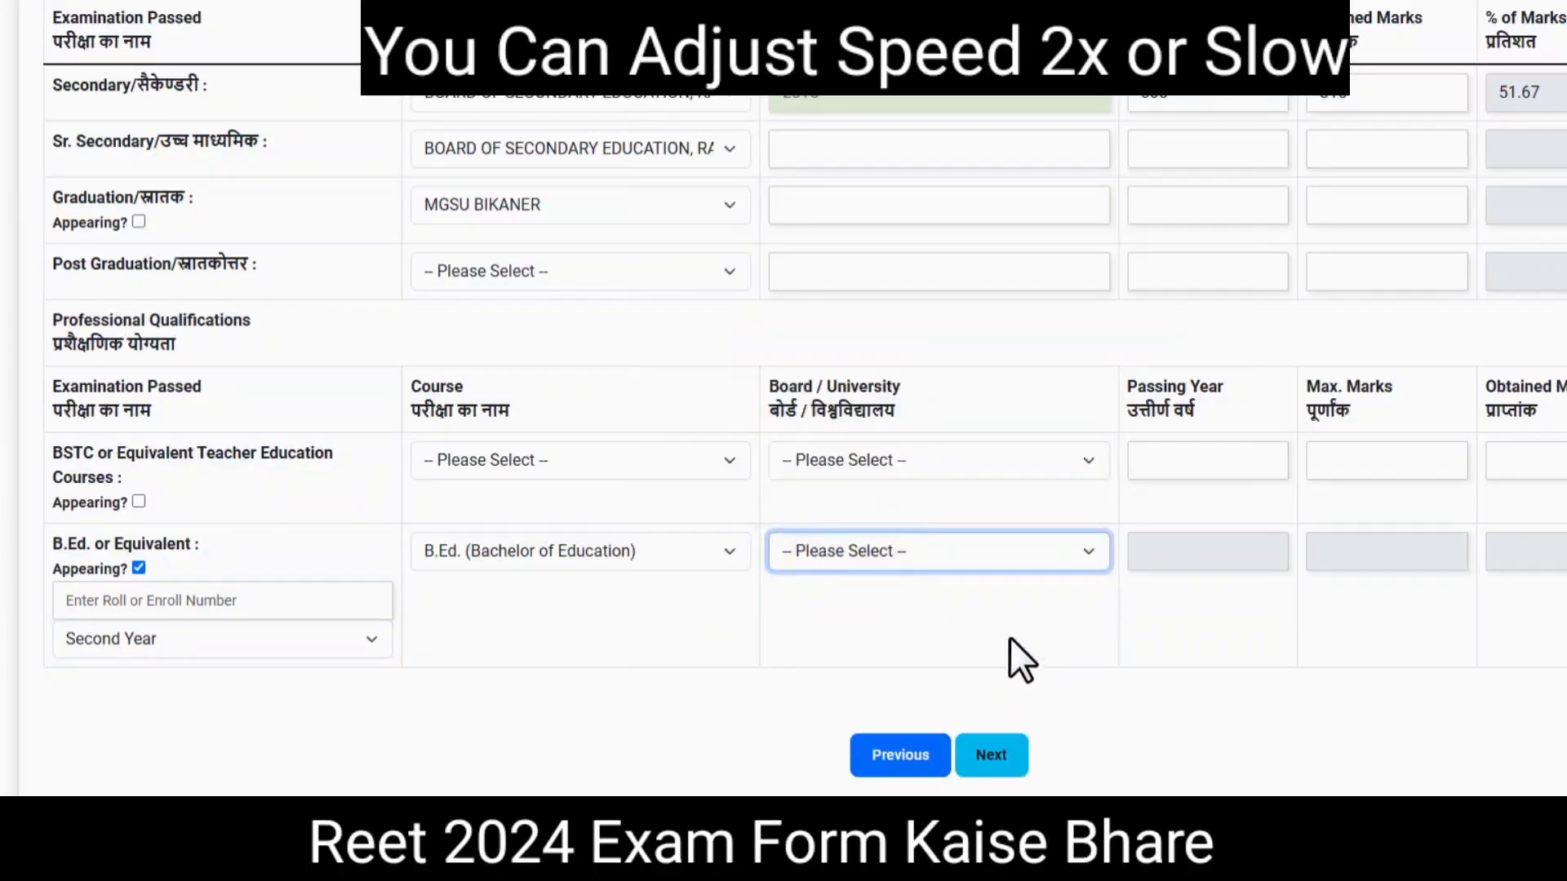
left_click(138, 569)
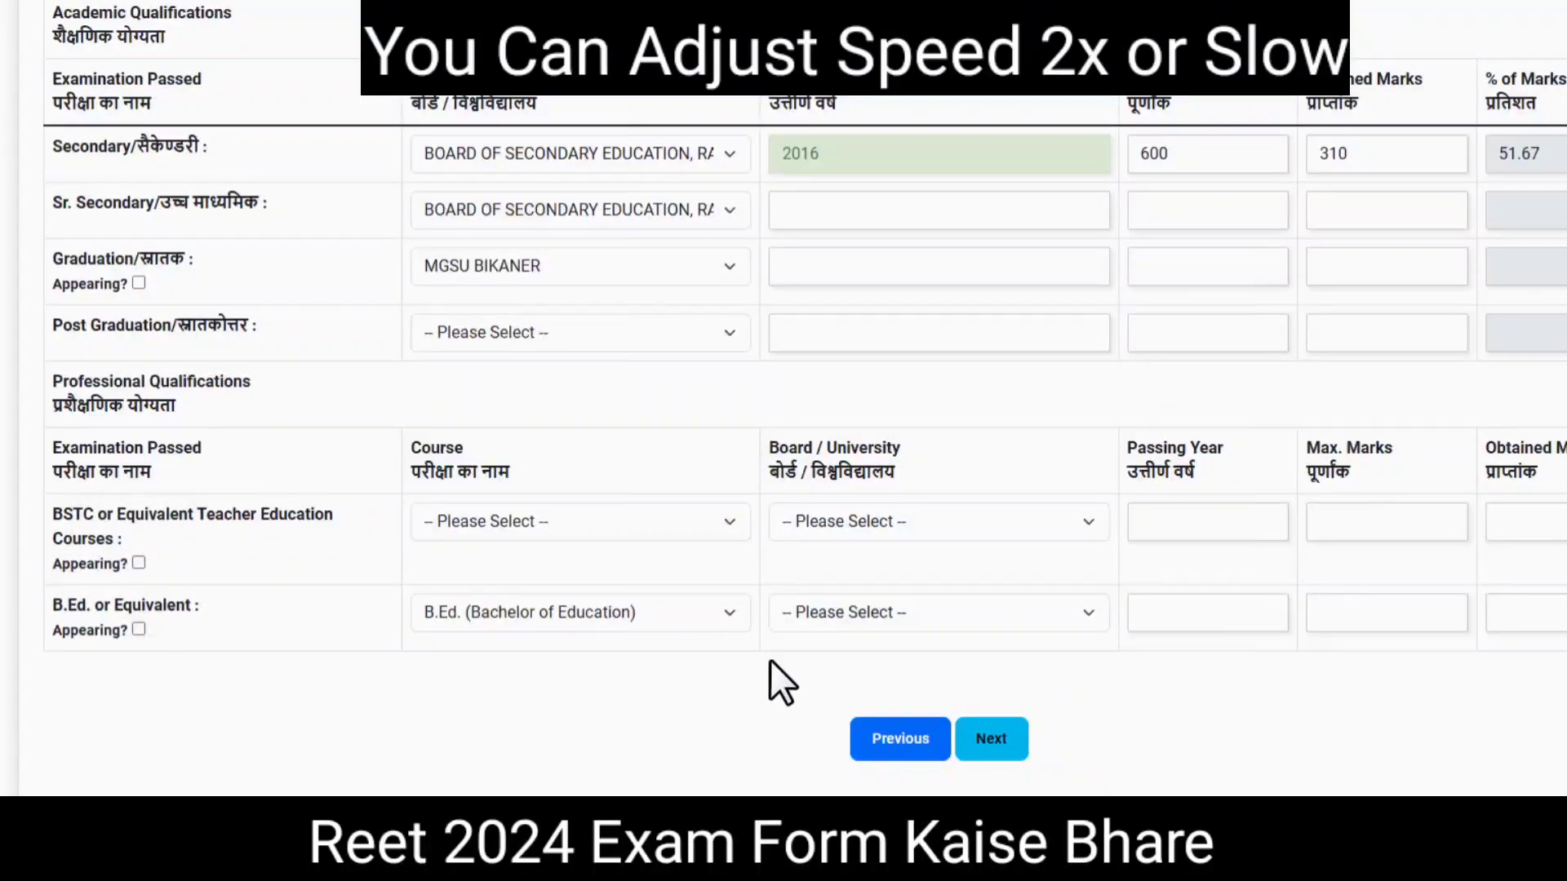
Step: Advance to Upload Images and review the photo, signature, Aadhaar and marksheet upload fields
left_click(988, 744)
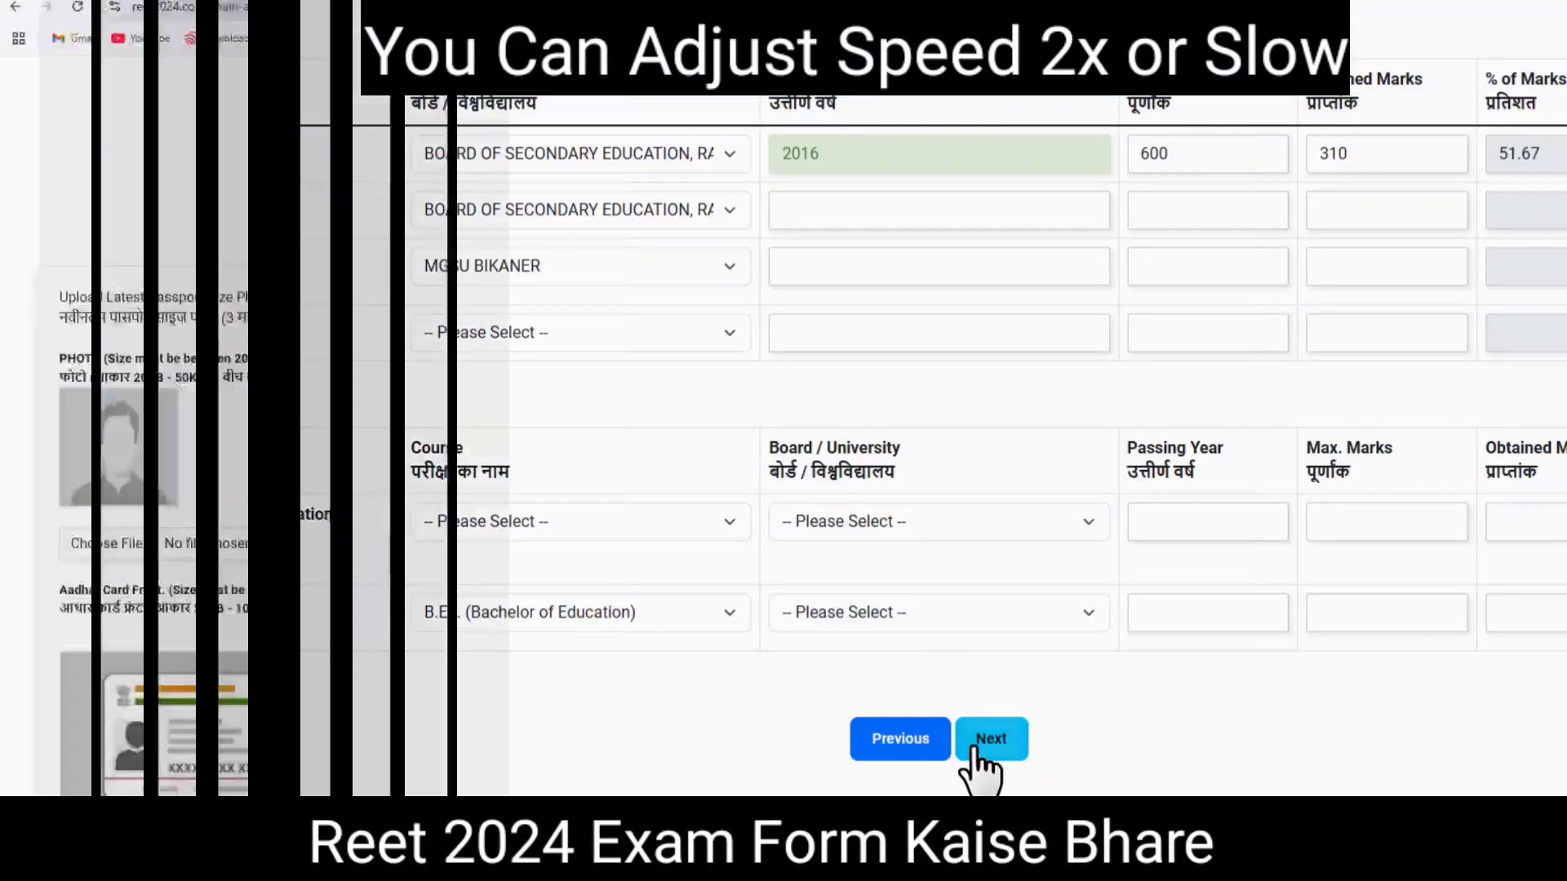
scroll(667, 583, "up", 1)
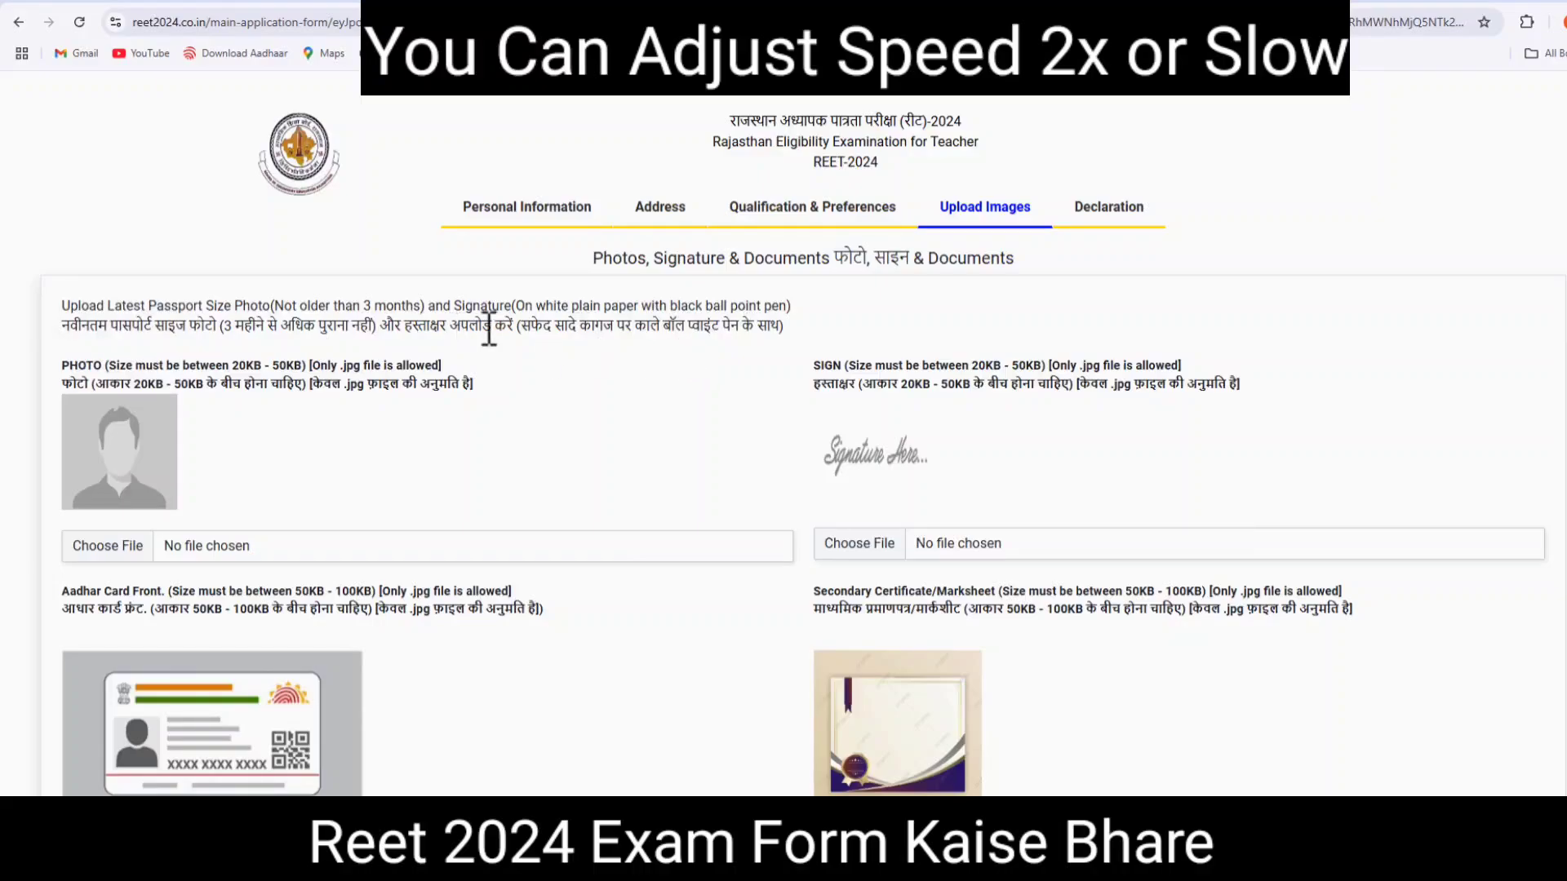
scroll(269, 349, "down", 1)
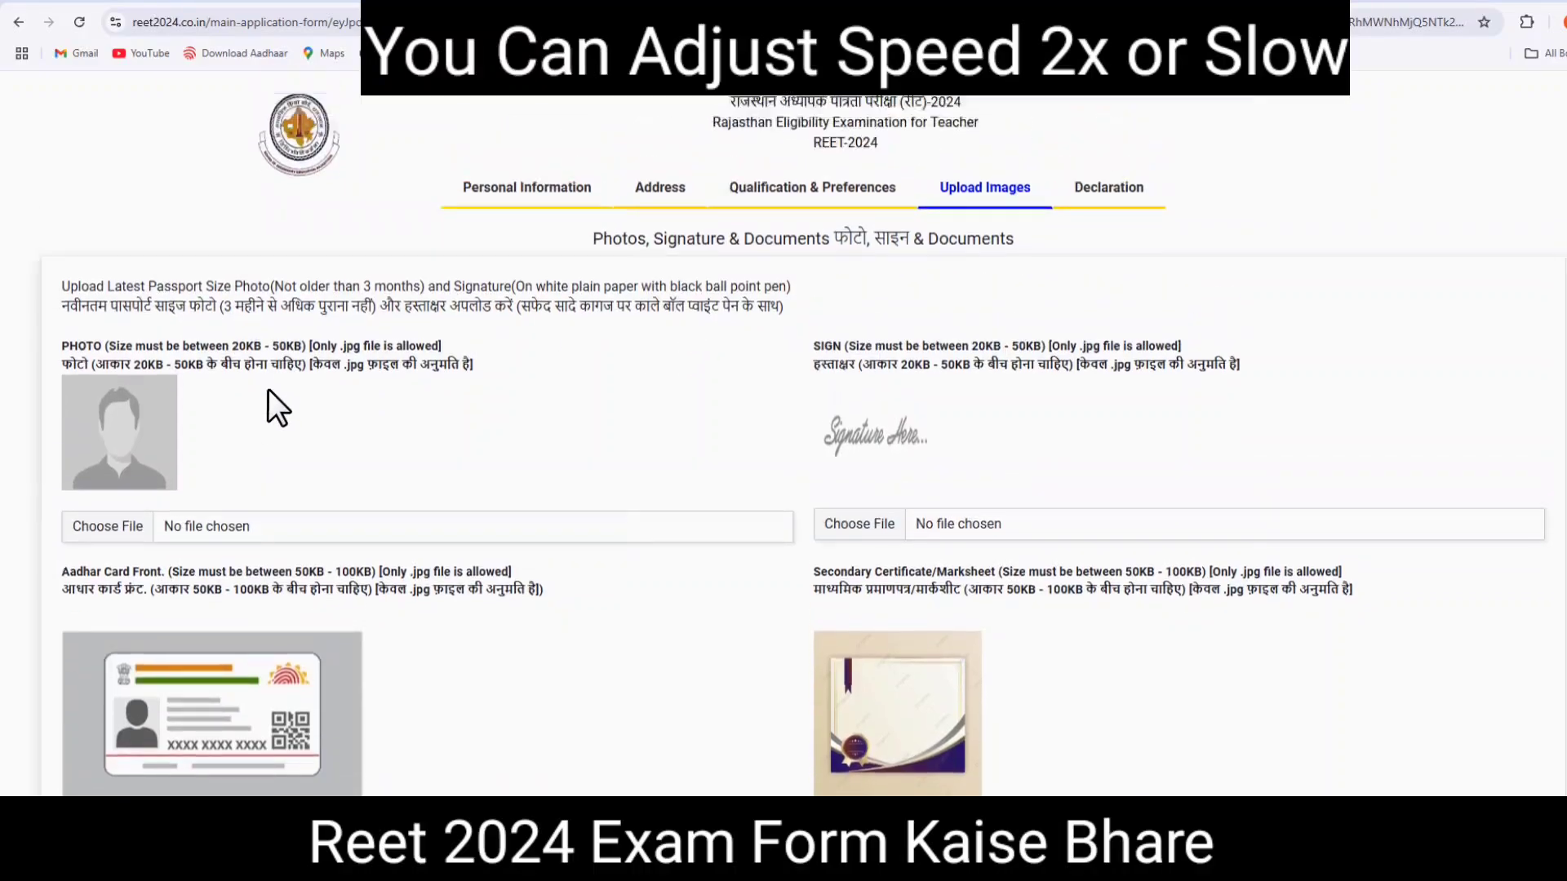
scroll(197, 432, "up", 1)
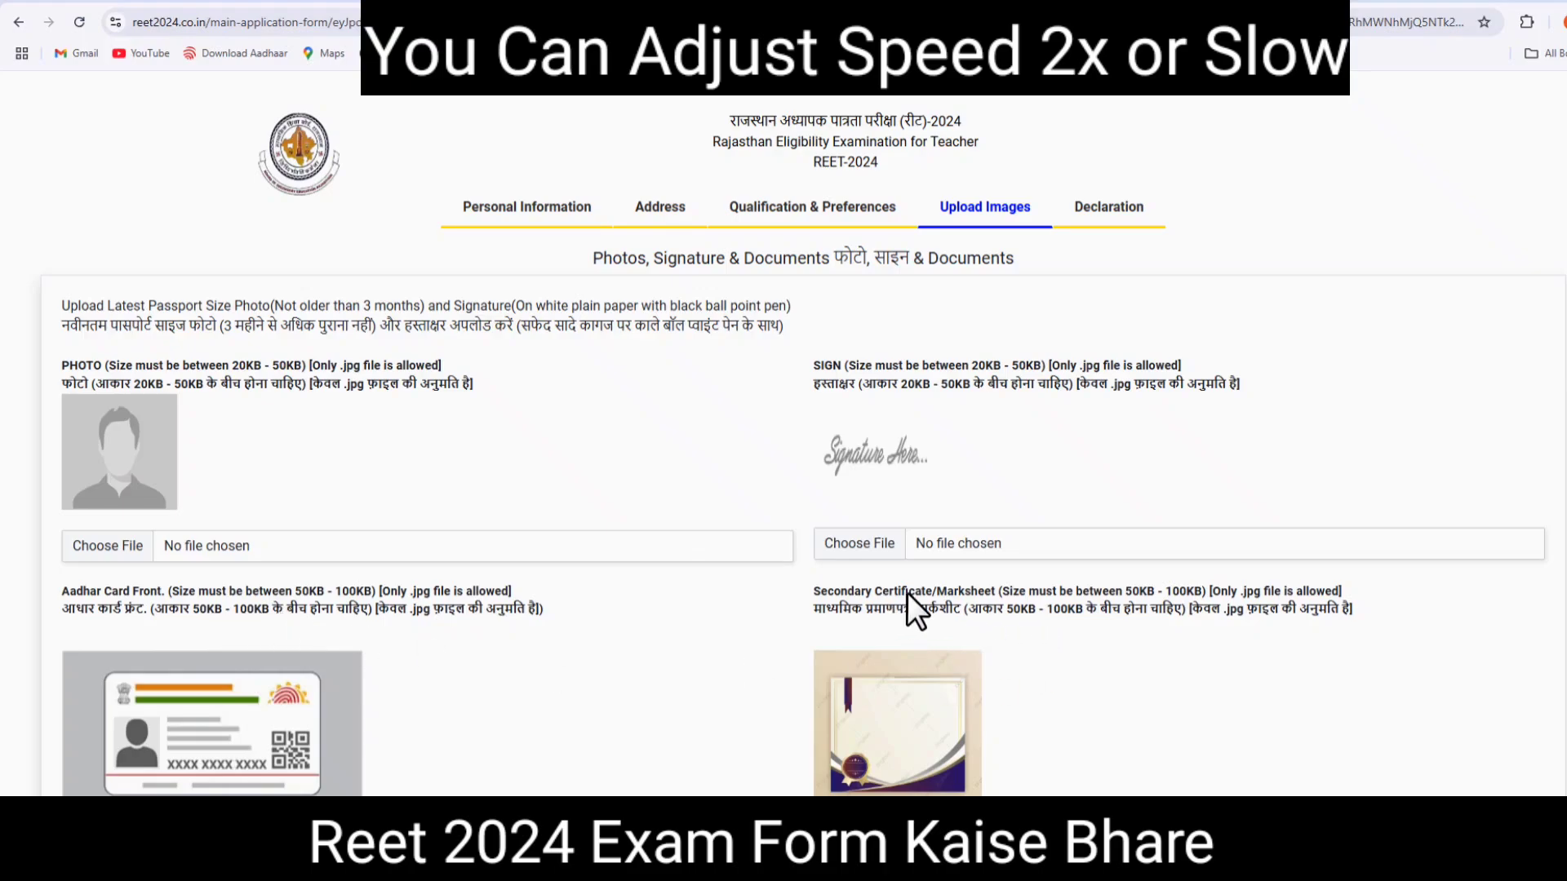
scroll(1062, 629, "down", 2)
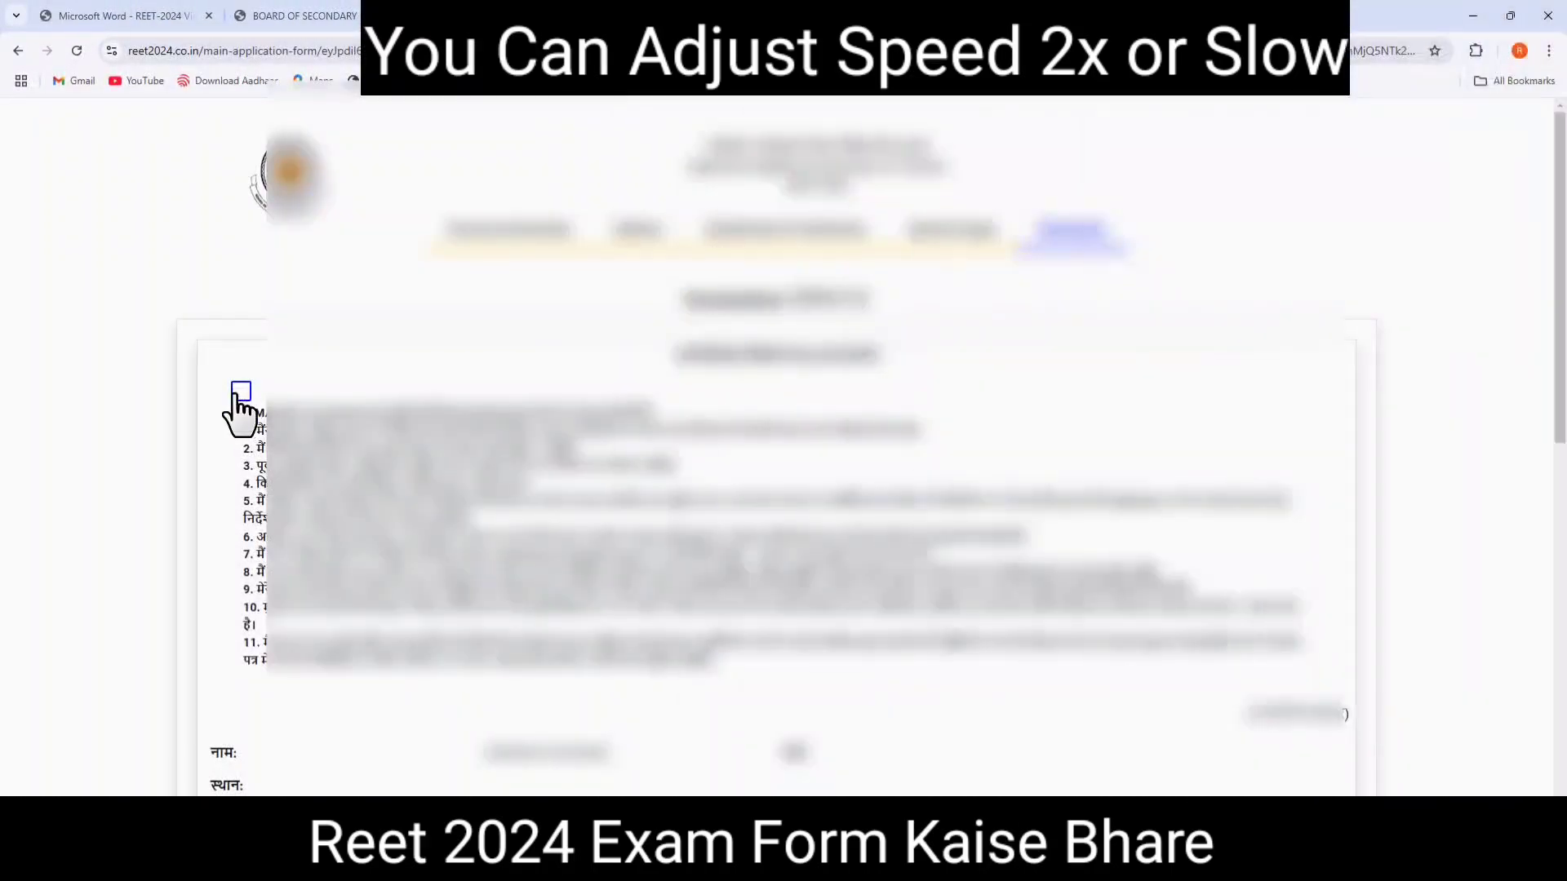
Step: On the Declaration step, accept the remaining declarations and request Confirm & Preview
left_click(240, 392)
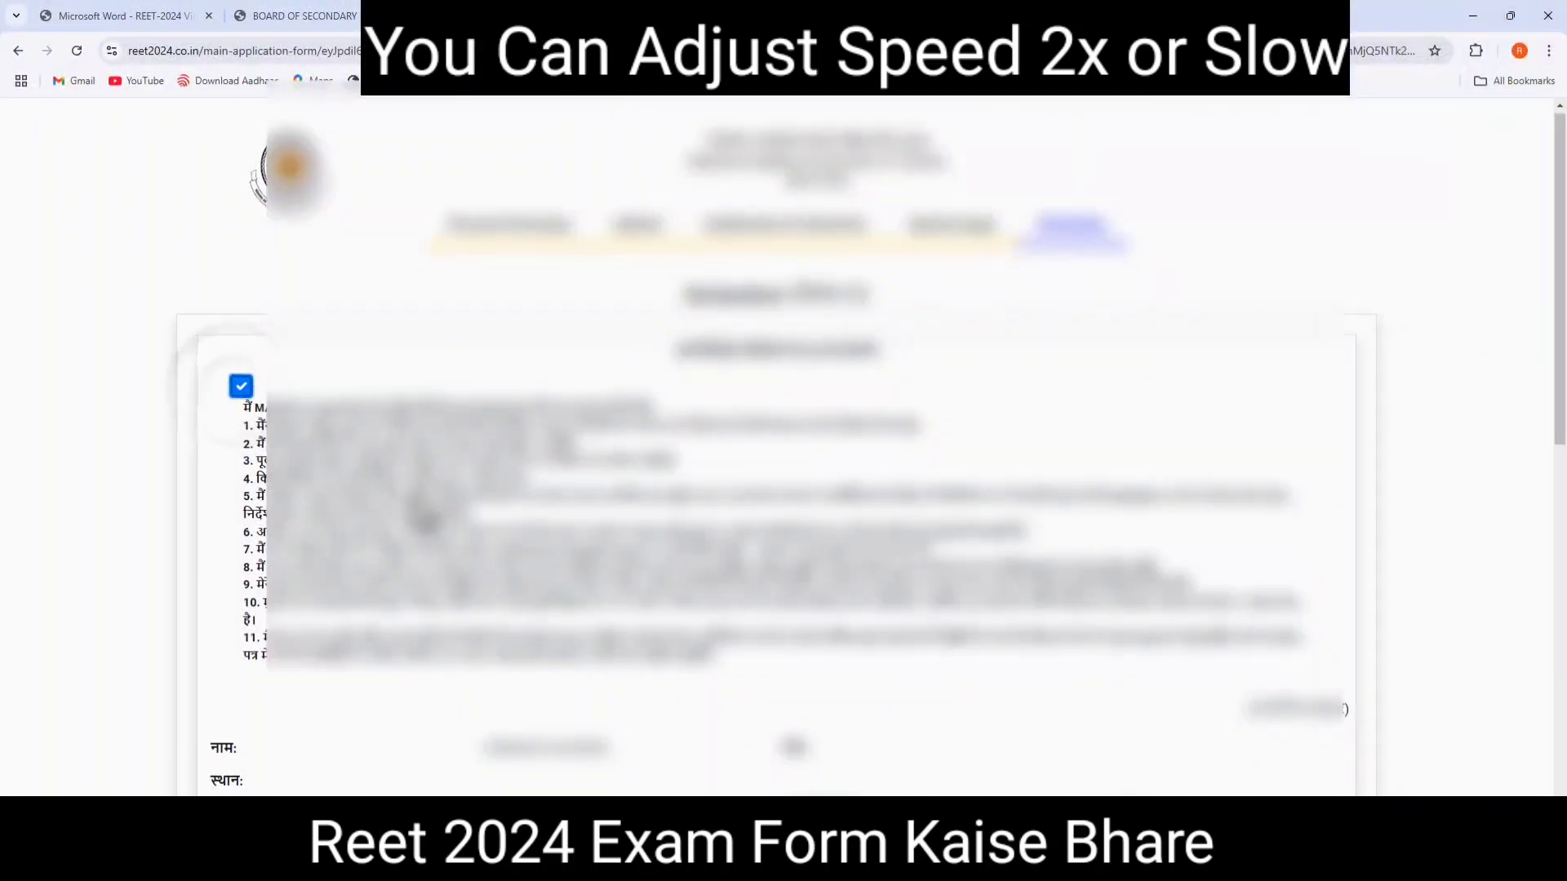
scroll(775, 449, "down", 1)
scroll(424, 514, "down", 2)
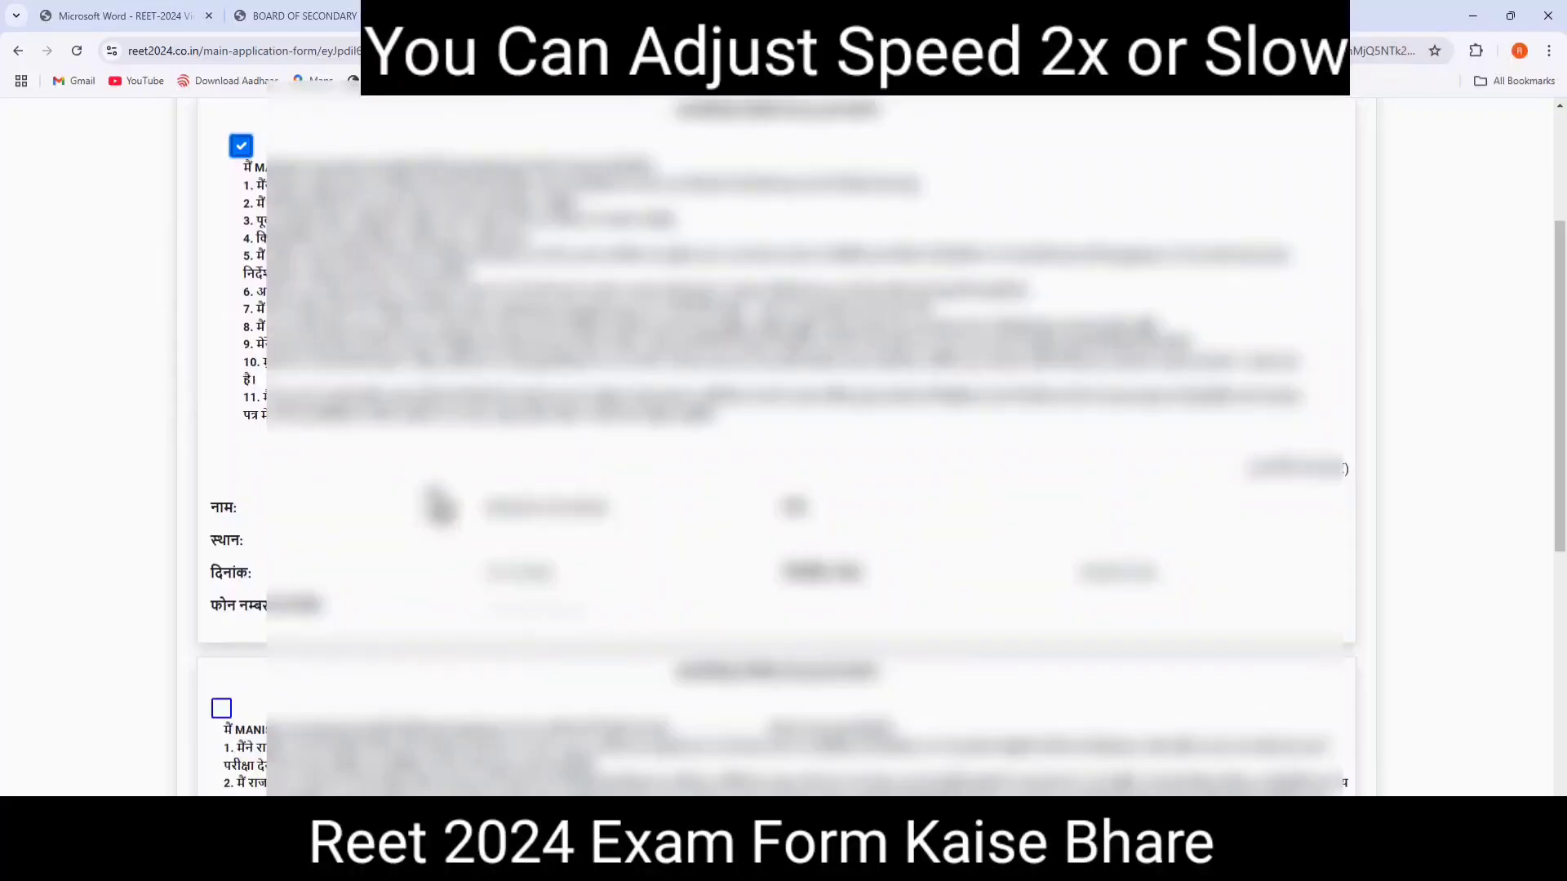
scroll(424, 514, "down", 3)
scroll(237, 479, "down", 1)
left_click(221, 462)
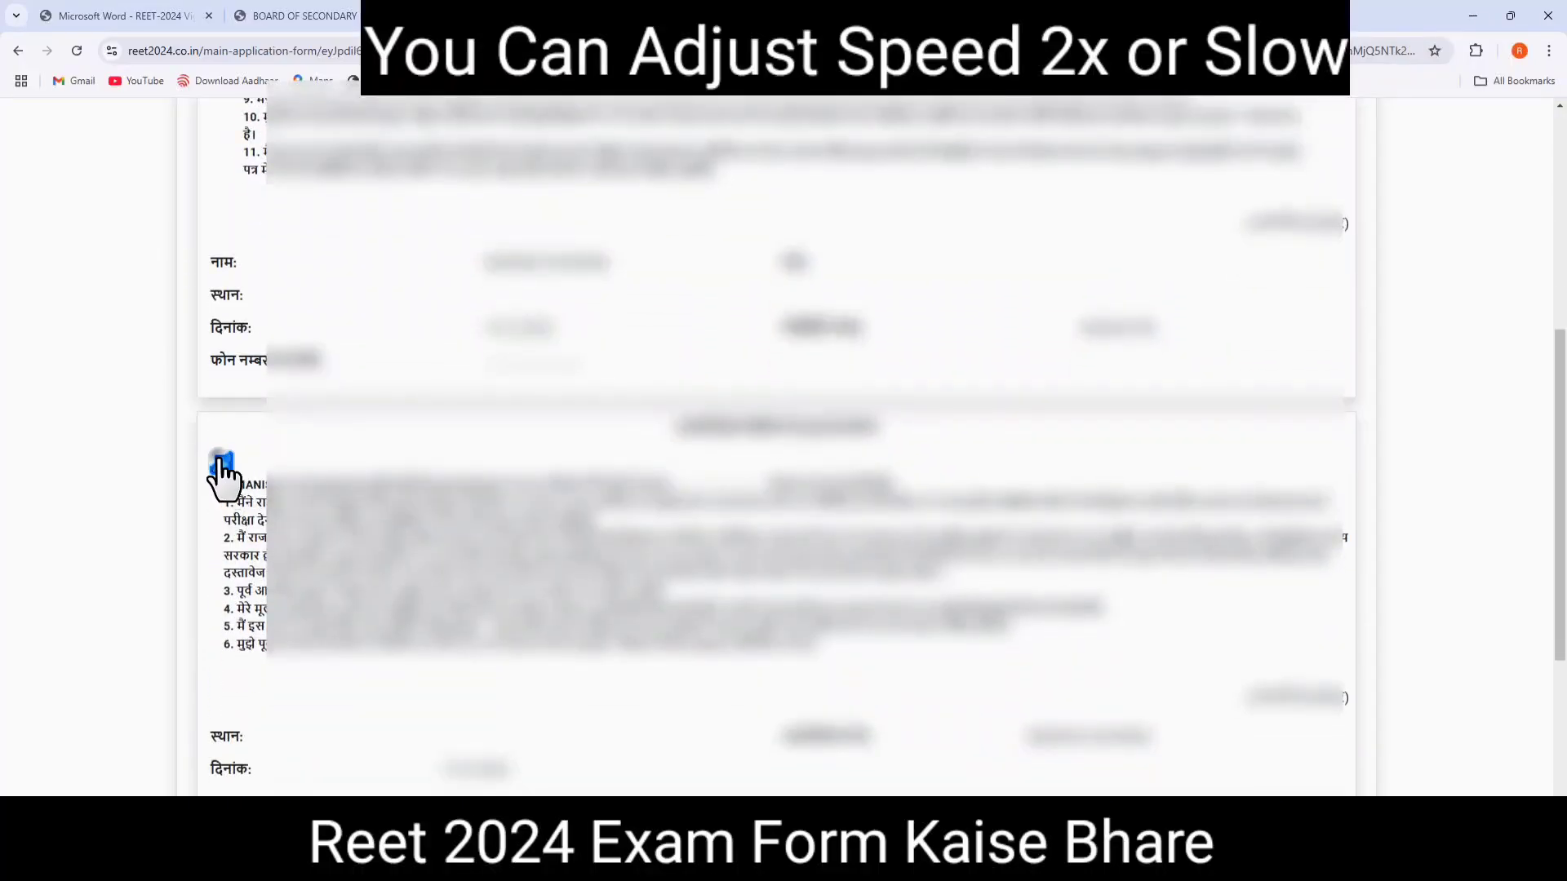
scroll(237, 490, "down", 4)
left_click(222, 545)
scroll(229, 563, "down", 1)
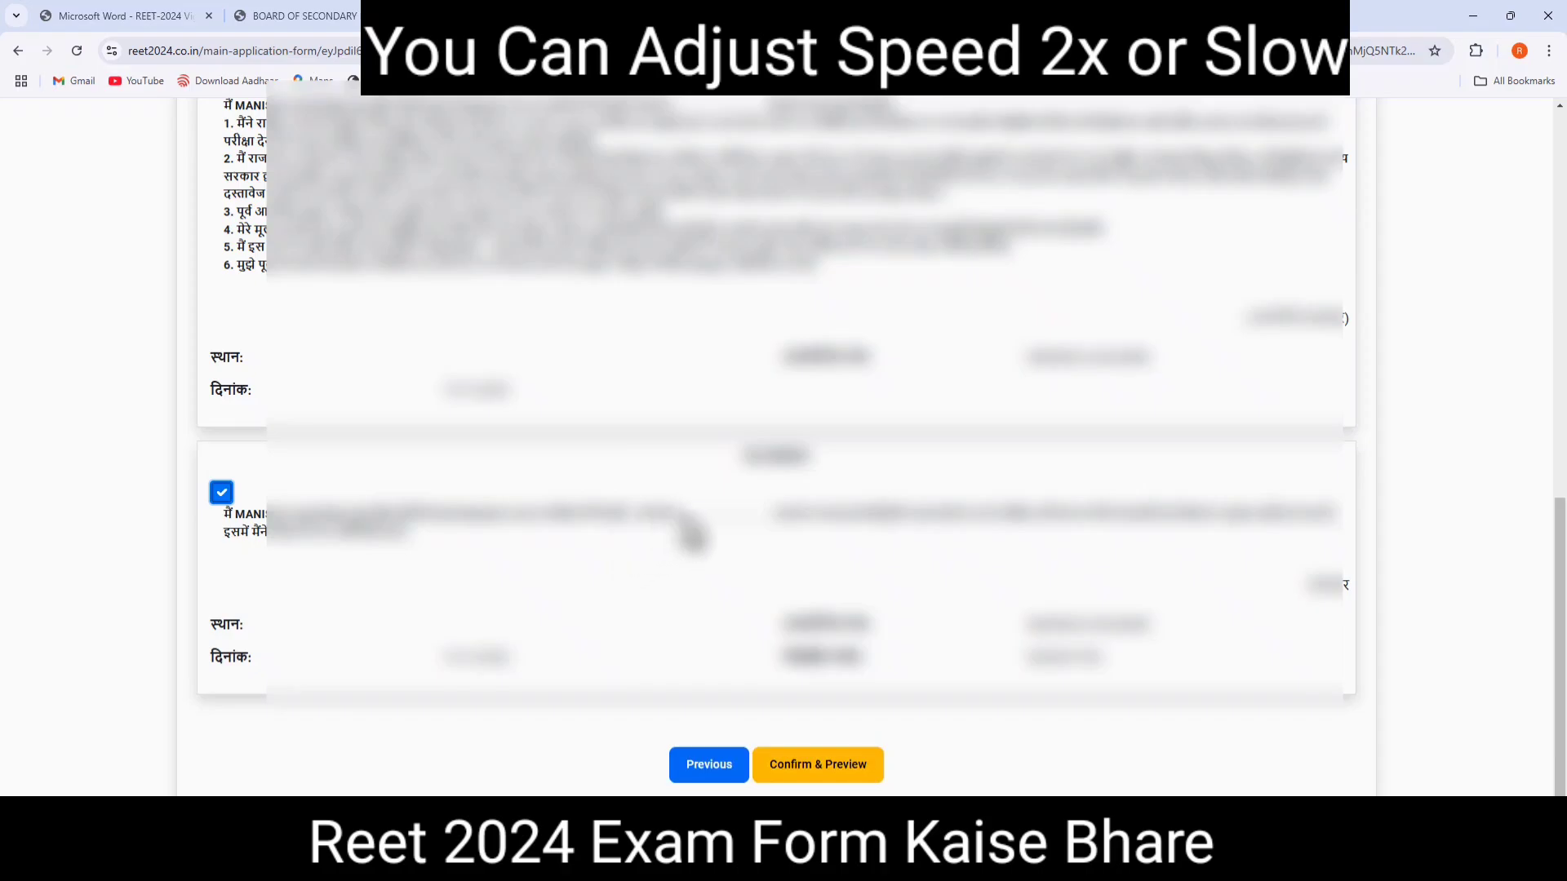
left_click(832, 775)
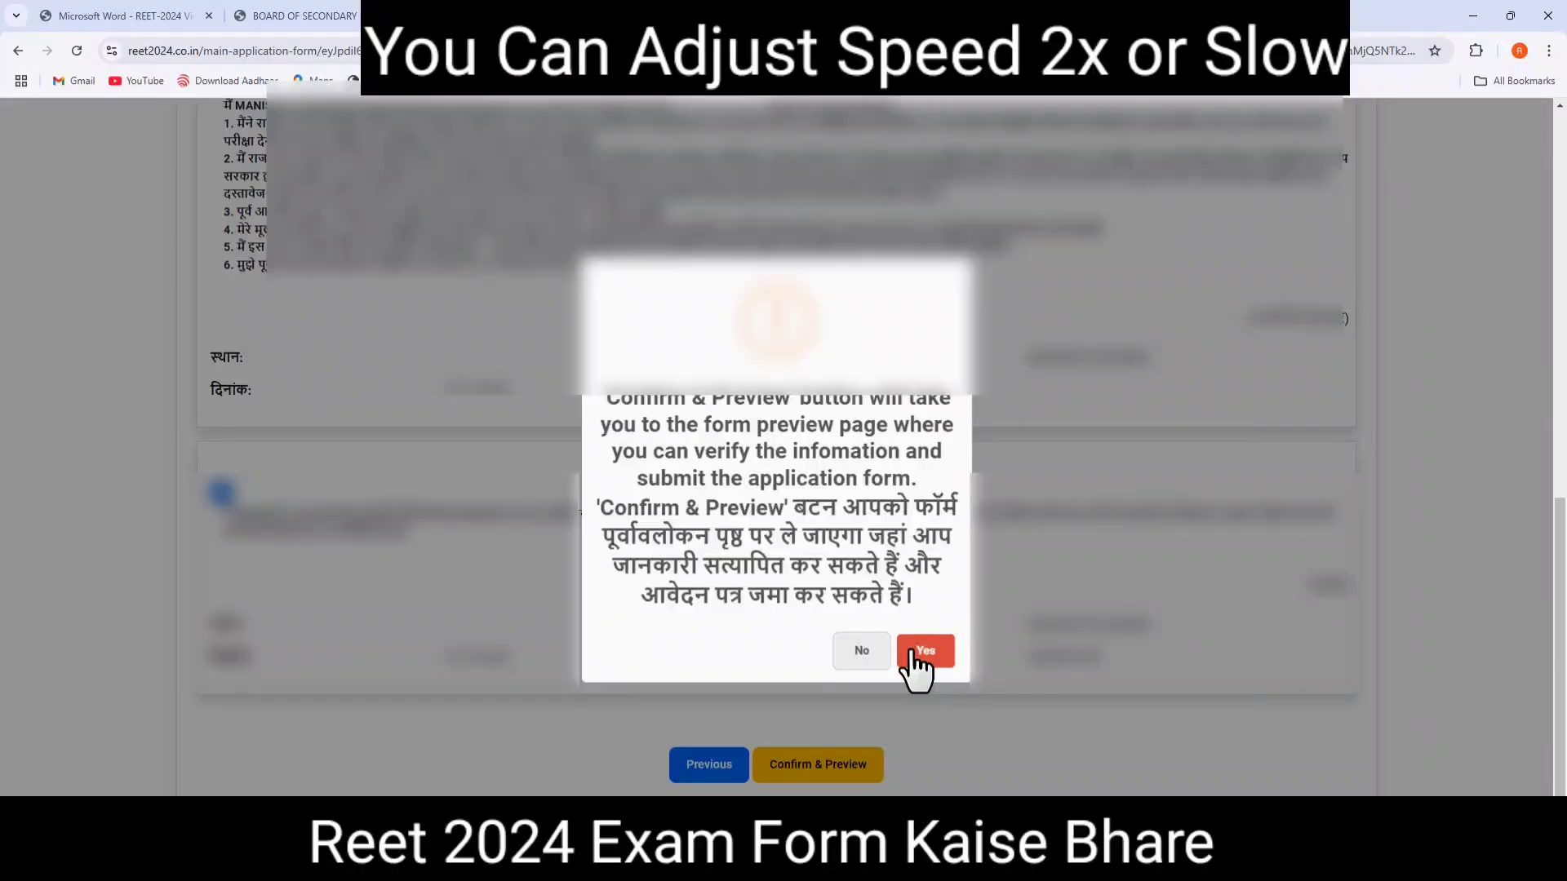
Step: Agree to continue to the form preview and look over the preview page
left_click(913, 653)
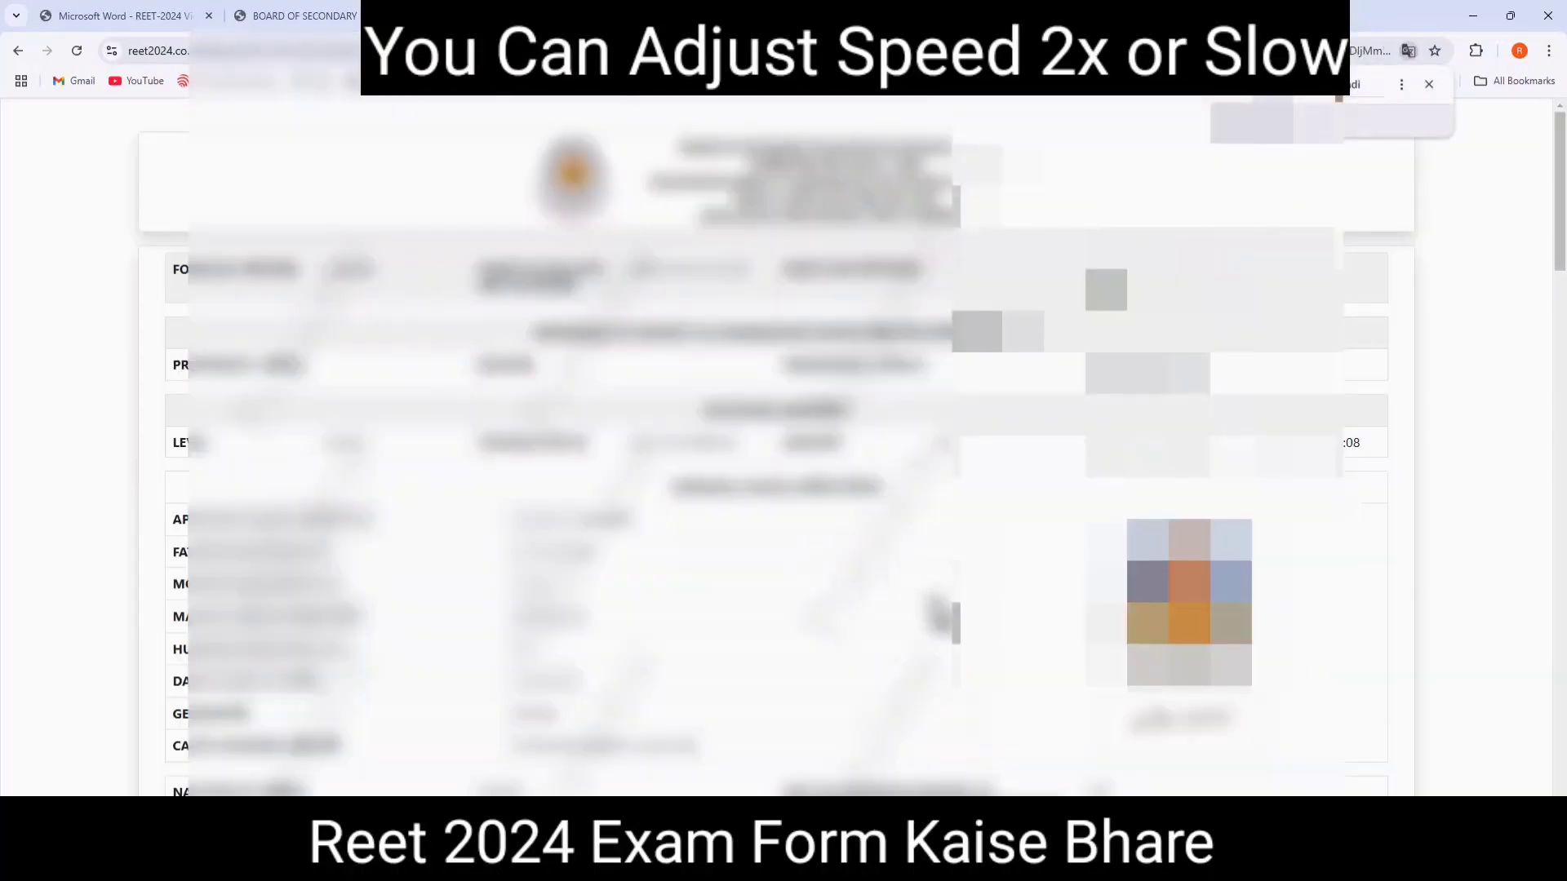
scroll(857, 549, "down", 2)
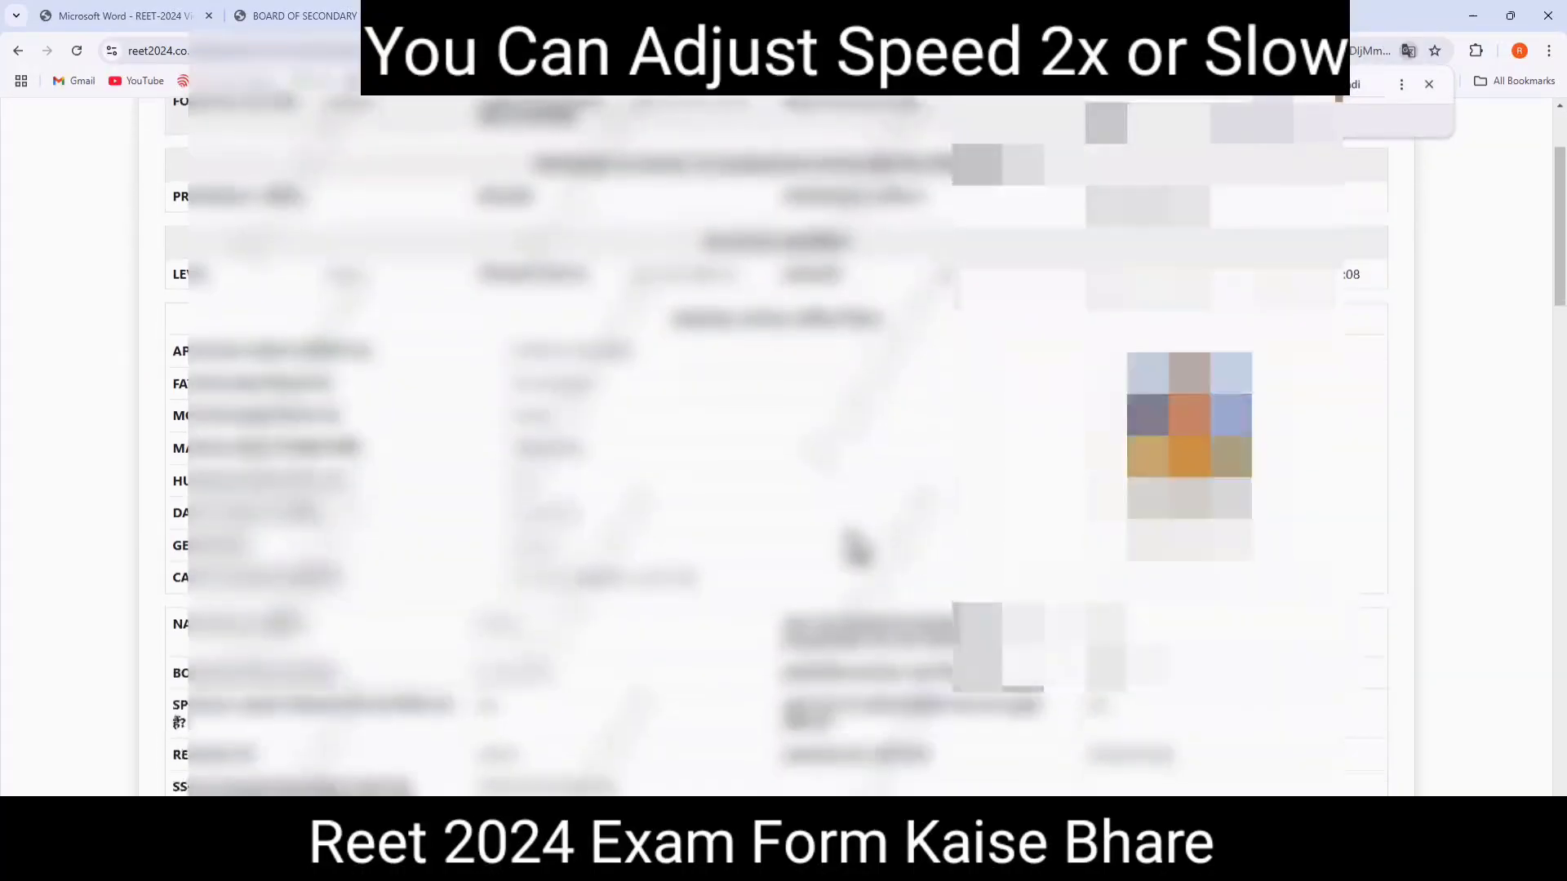
scroll(857, 548, "down", 15)
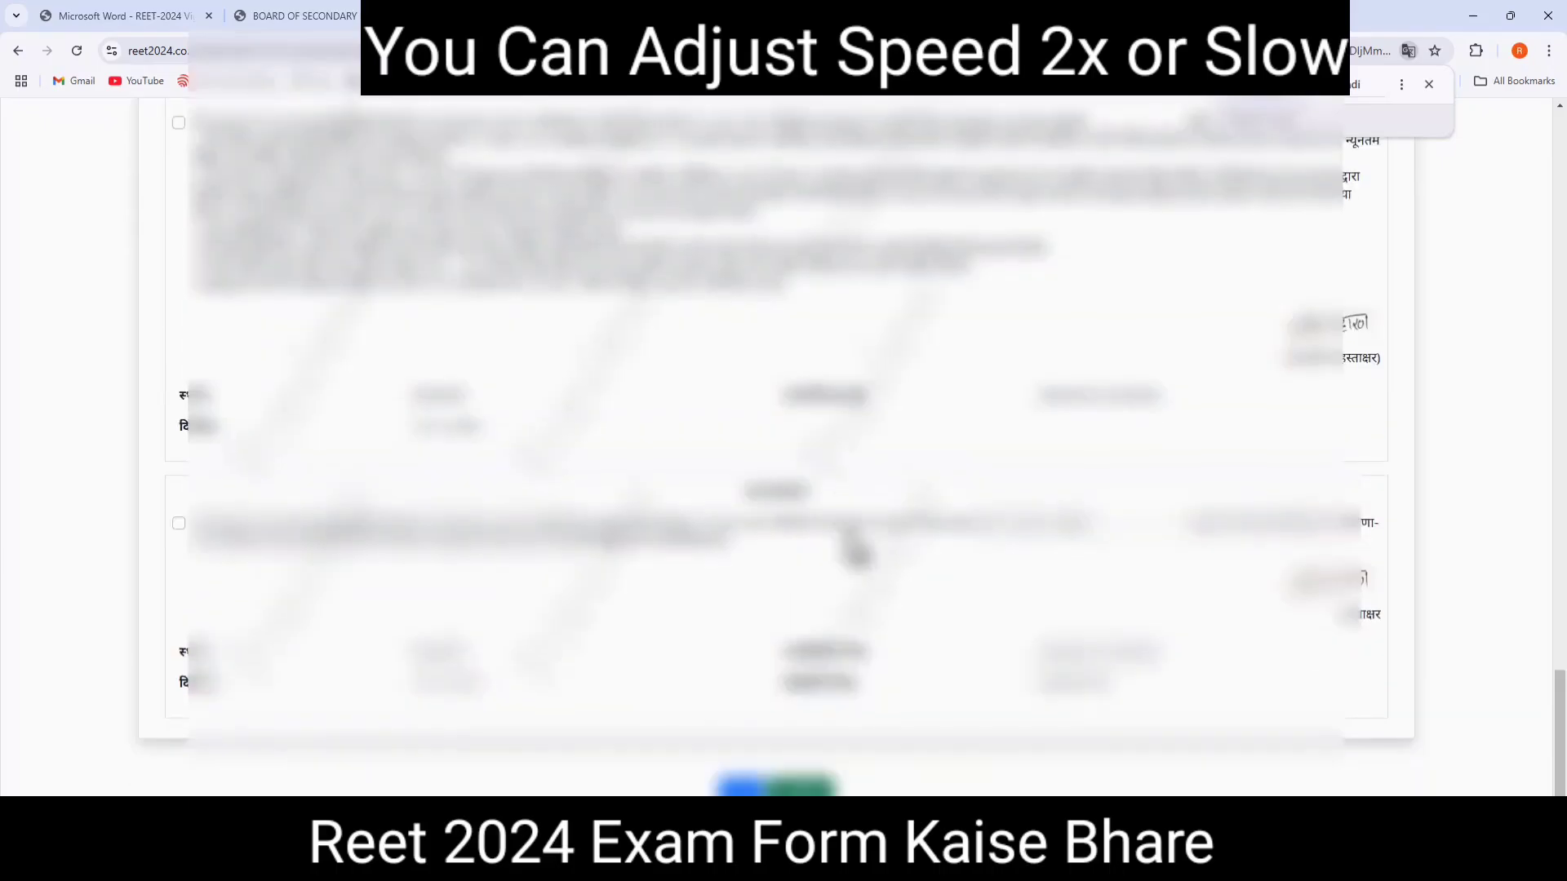
scroll(840, 551, "up", 6)
Step: Accept the three preview declarations, confirm the application, and download the final print form
left_click(178, 325)
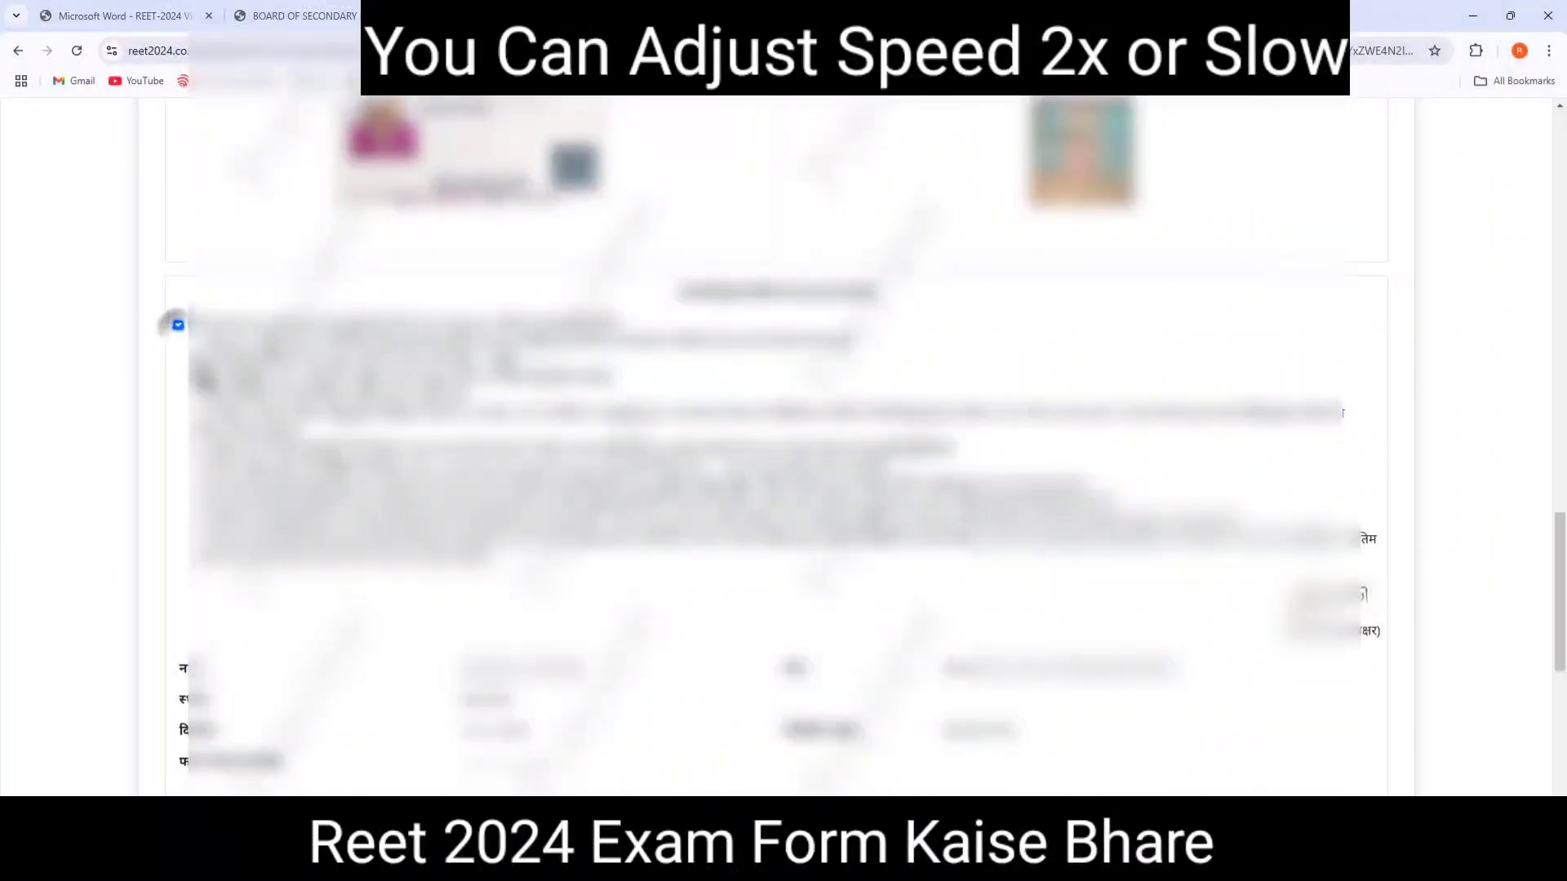
scroll(188, 351, "down", 7)
left_click(179, 297)
scroll(184, 298, "down", 2)
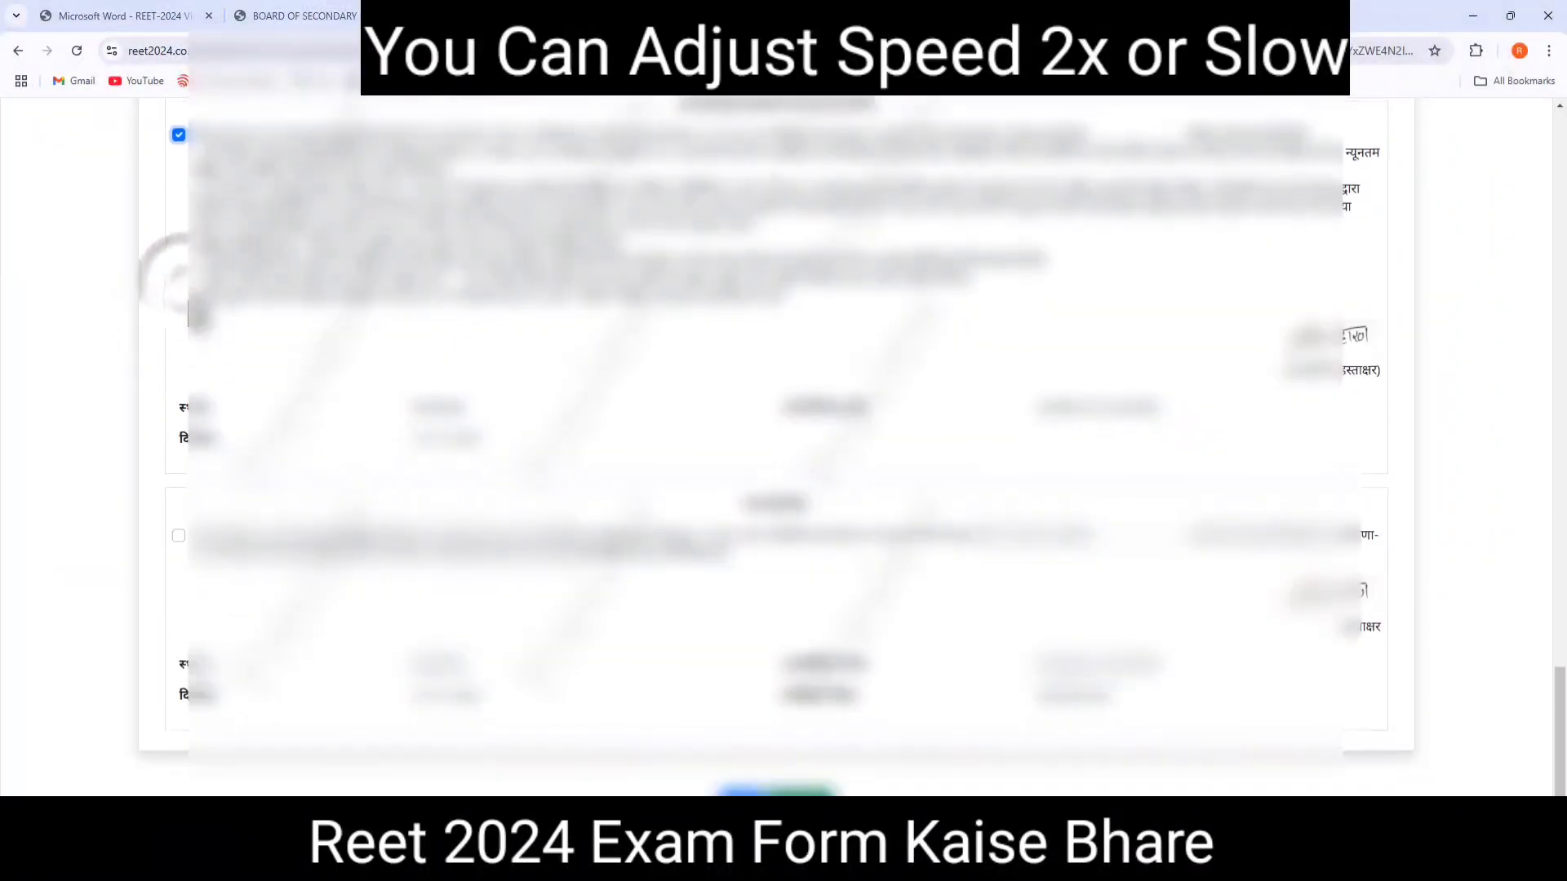
left_click(179, 523)
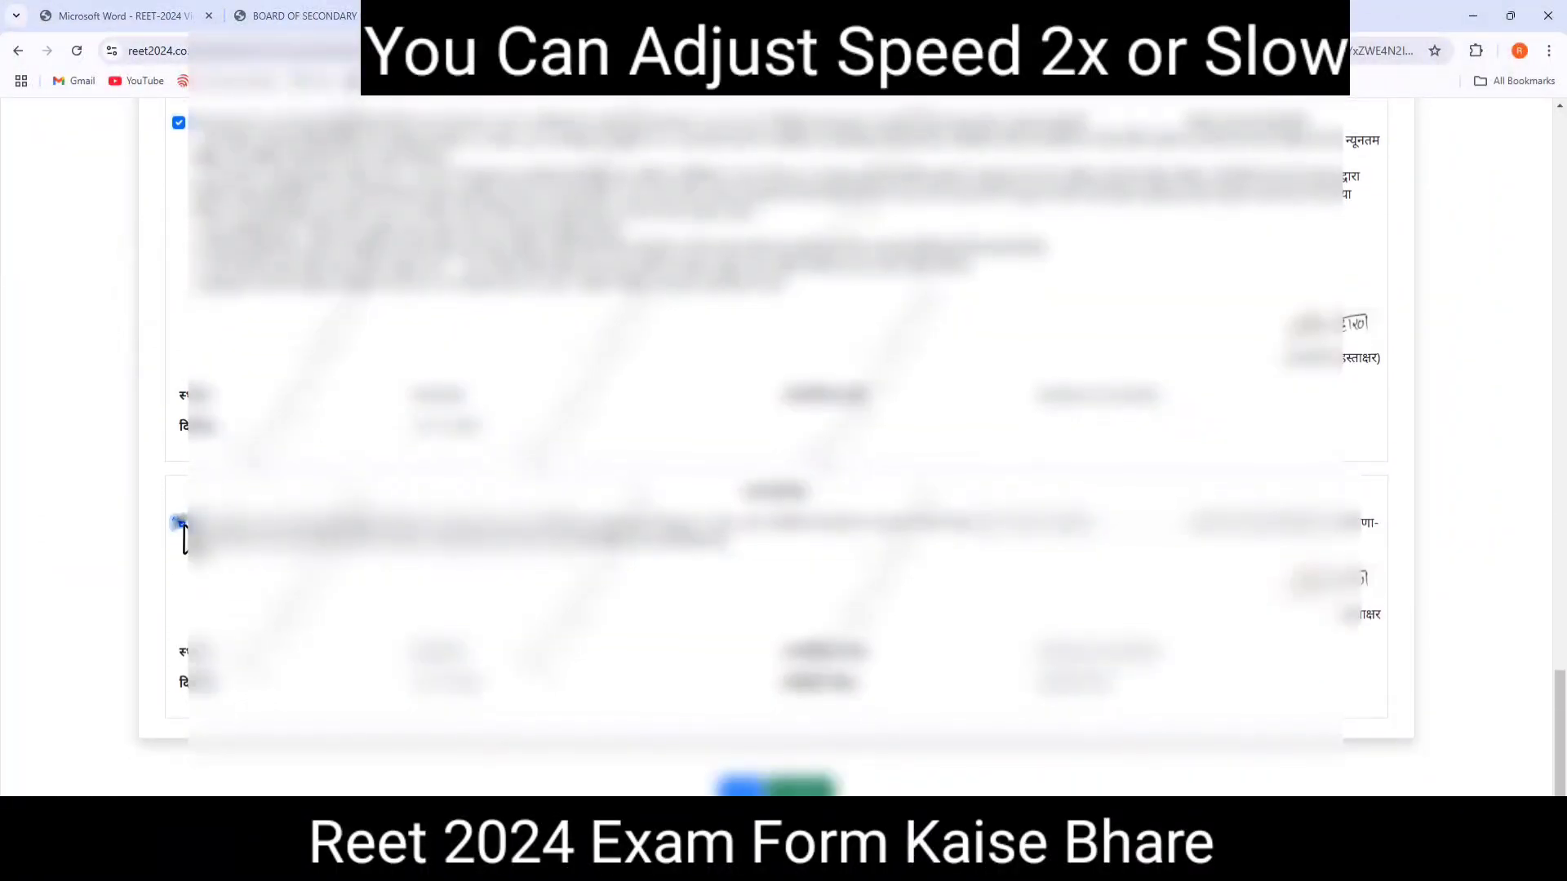
left_click(816, 793)
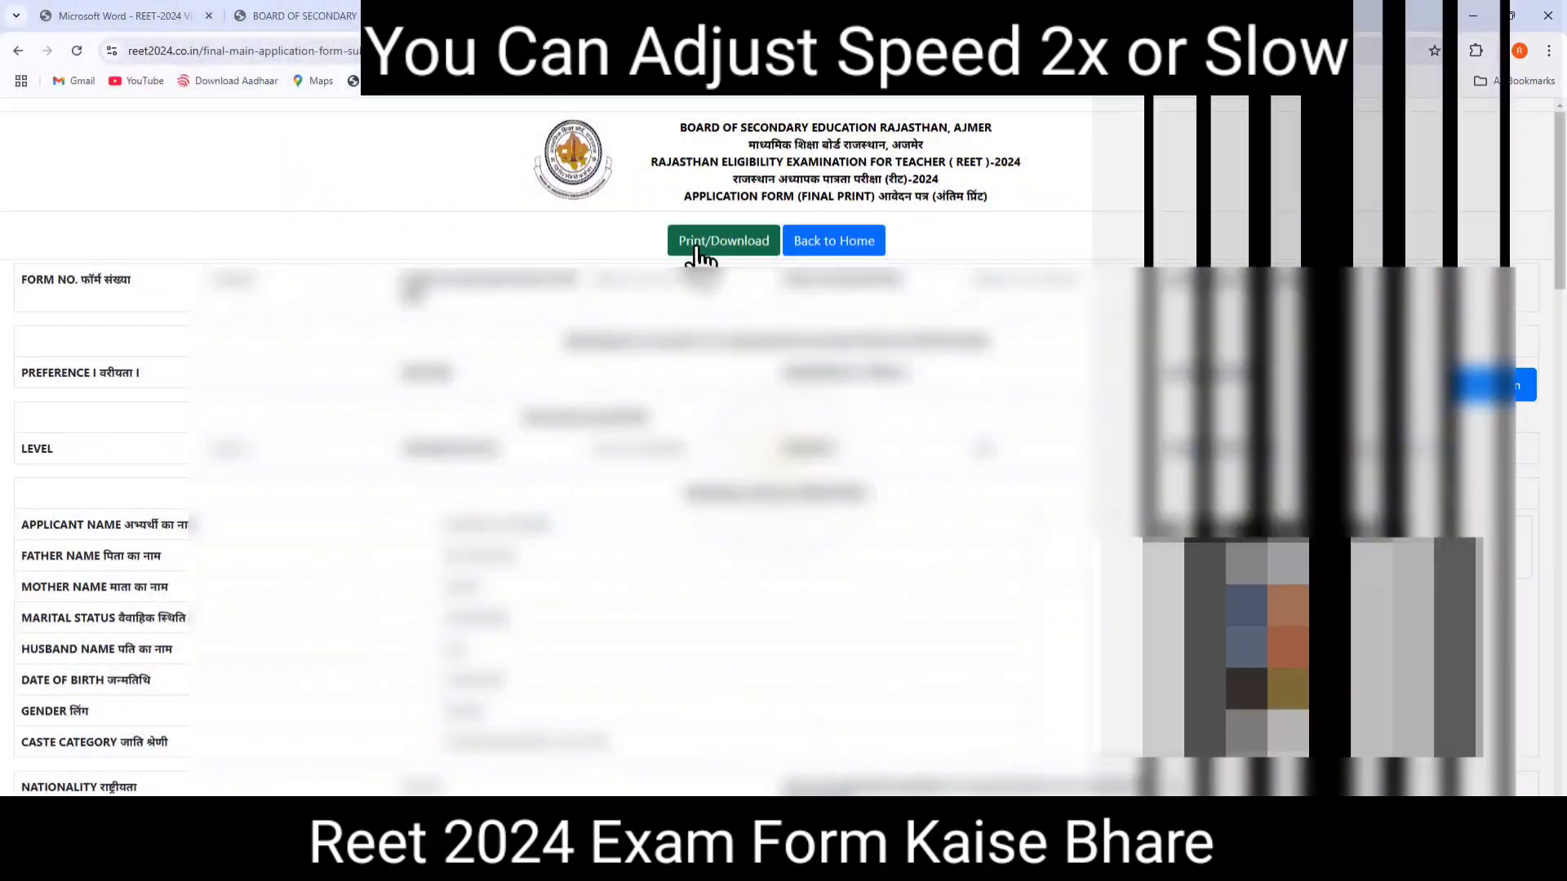
left_click(698, 245)
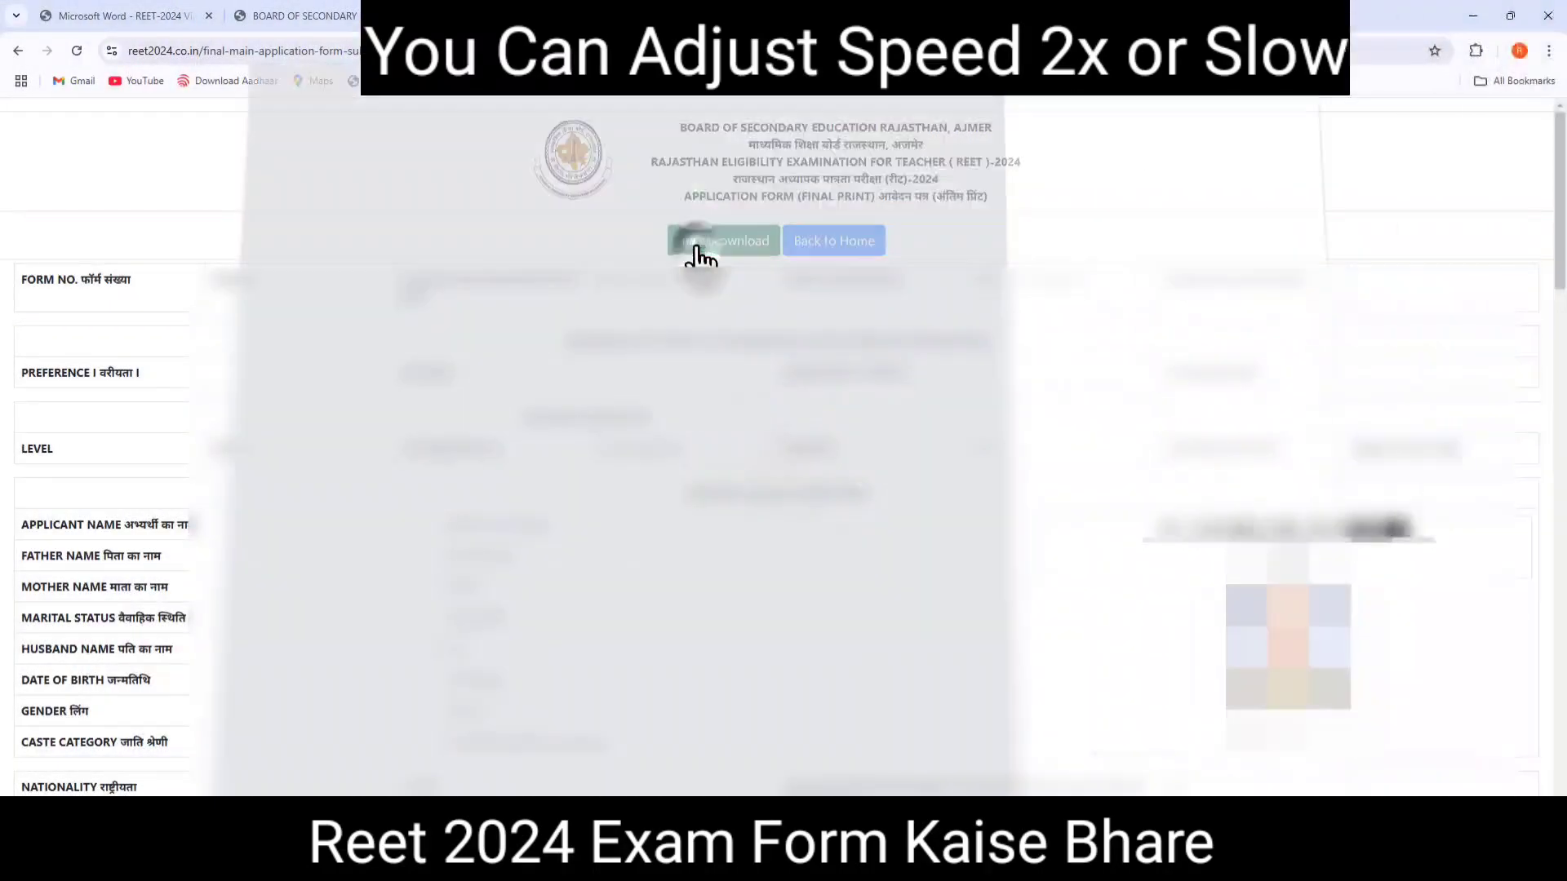